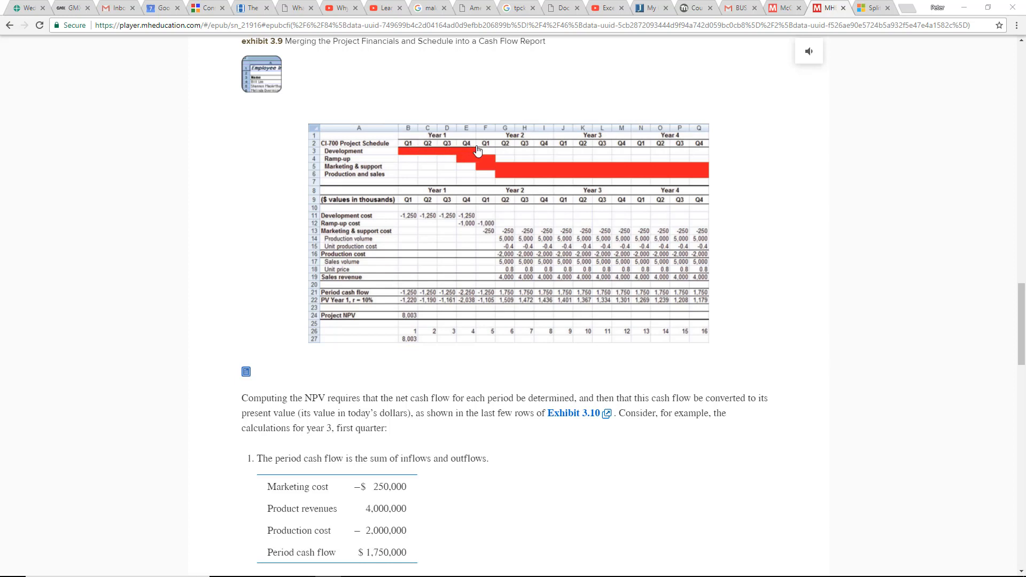
- Switch from the Exhibit 3.9 page to Excel and create a new blank workbook
{"action": "left_click_drag", "start_coordinate": [565, 162], "coordinate": [486, 165]}
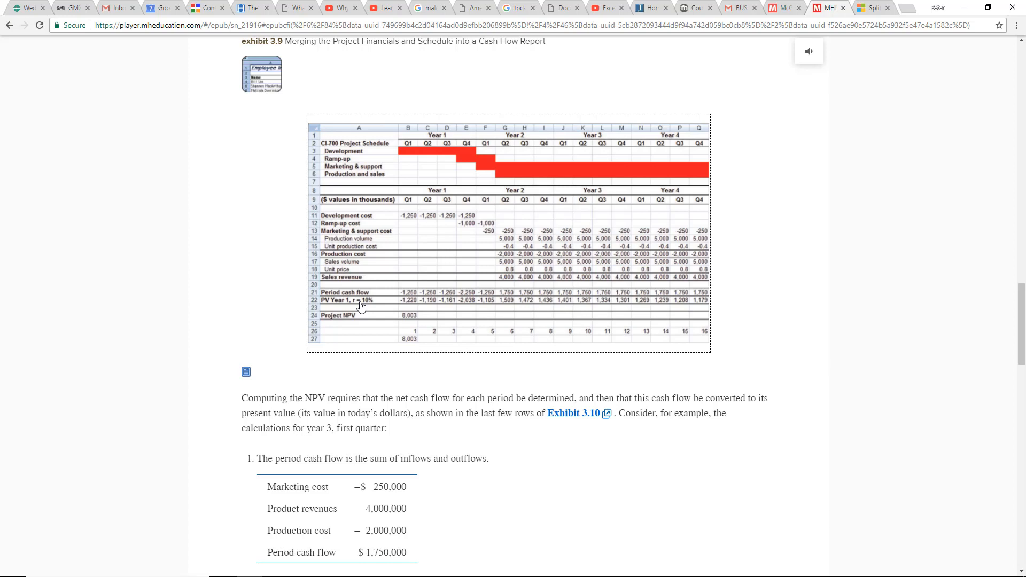
{"action": "key", "text": "alt+Tab"}
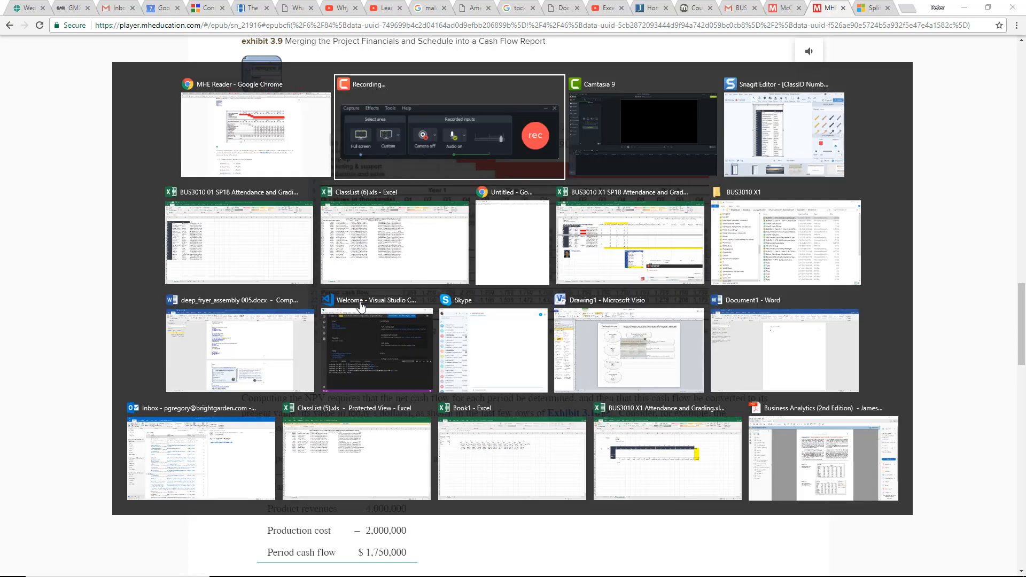
{"action": "key", "text": "alt+Tab"}
{"action": "key", "text": "alt+Tab"}
{"action": "key", "text": "alt+Tab"}
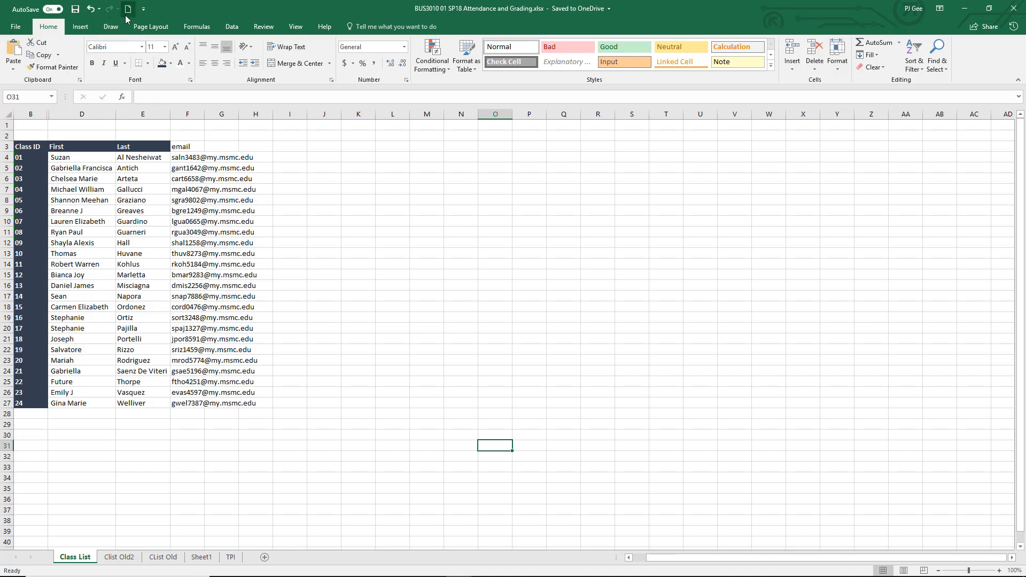
{"action": "left_click", "coordinate": [128, 9]}
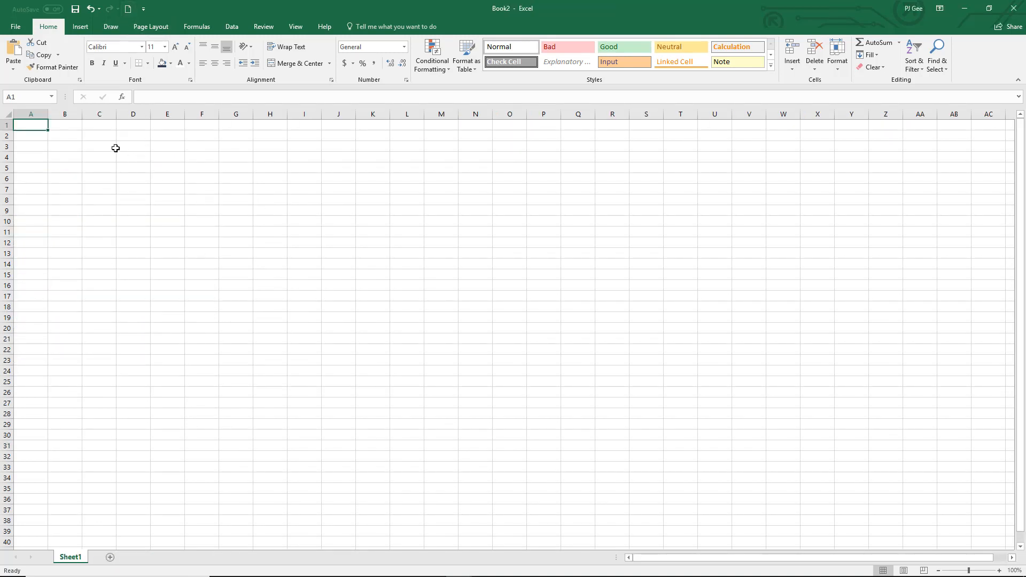
- Look up the cash flow figures of Exhibit 3.9 in Chrome and return to the new Excel workbook
{"action": "key", "text": "alt+Tab"}
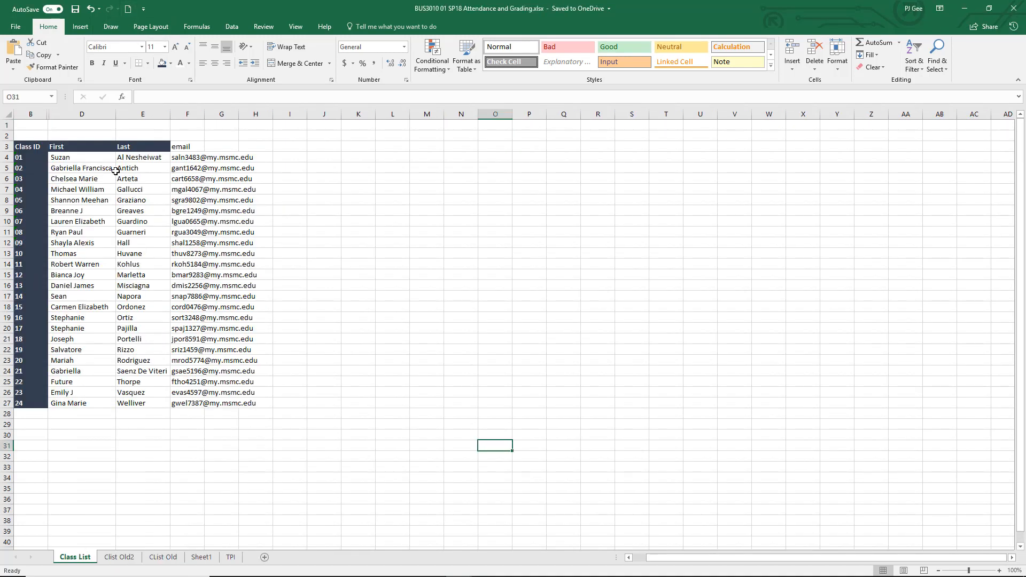
{"action": "key", "text": "alt+Tab"}
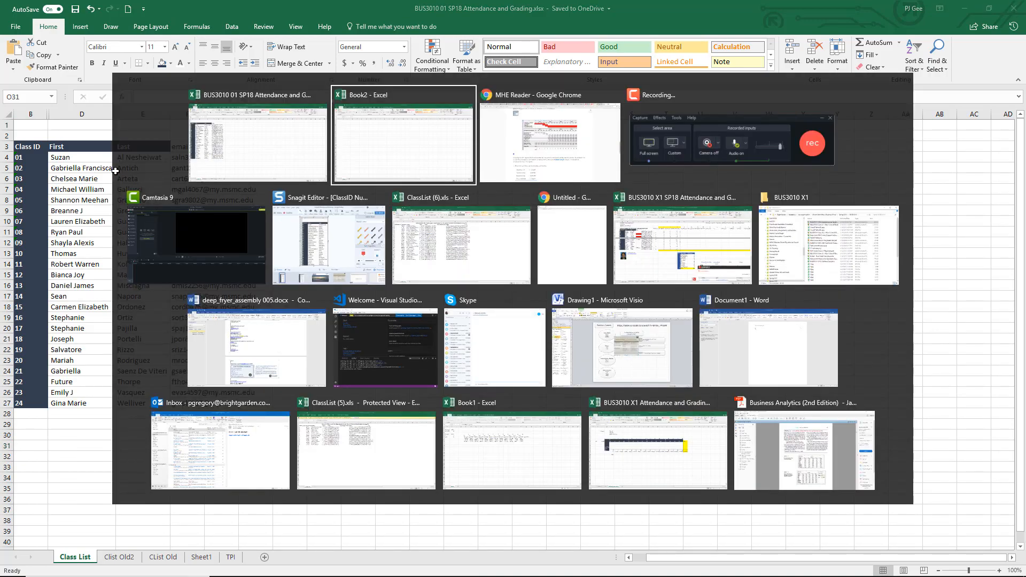
{"action": "key", "text": "alt+Tab"}
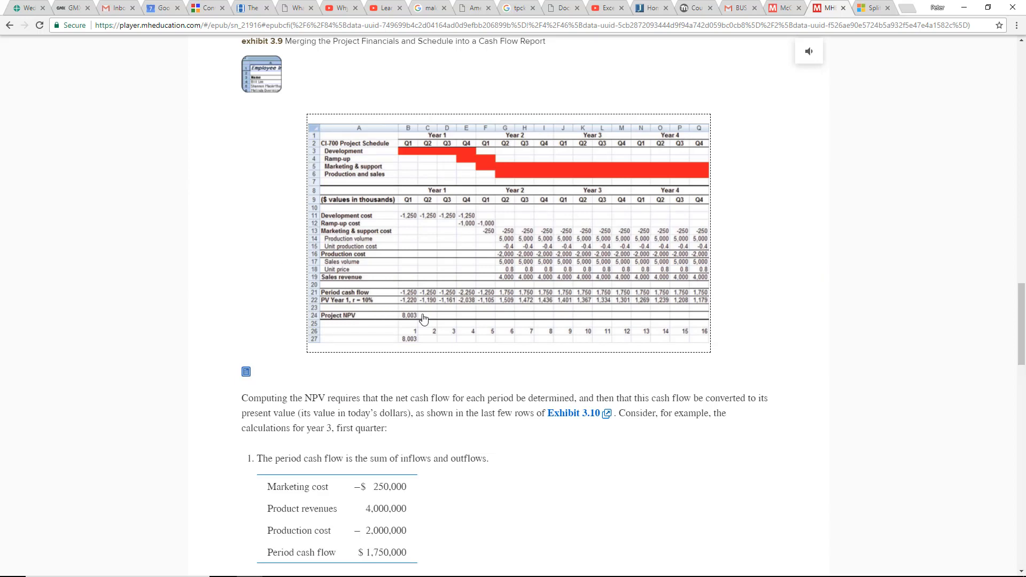
{"action": "key", "text": "alt+Tab"}
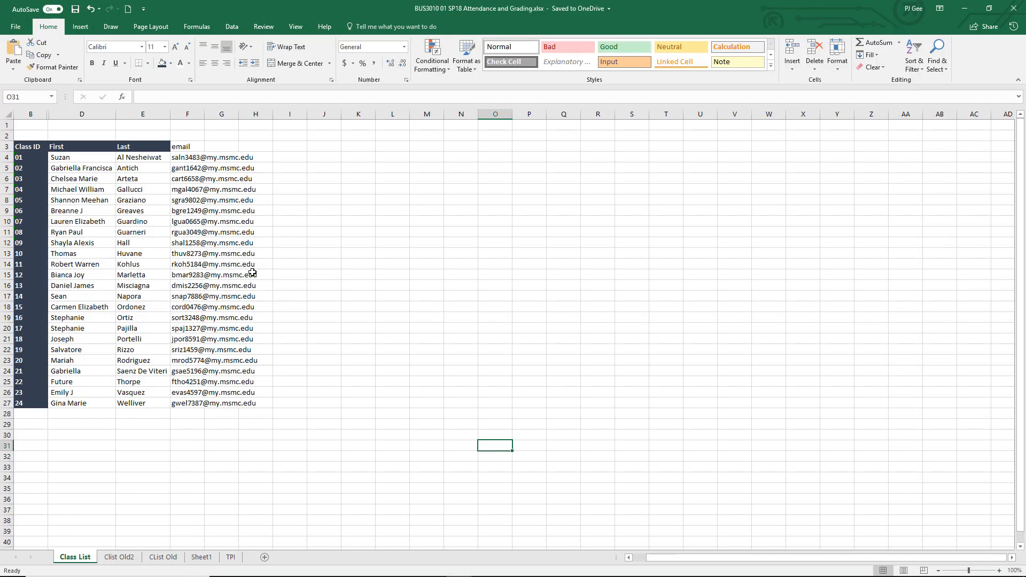
{"action": "key", "text": "alt+Tab"}
{"action": "key", "text": "alt+Tab"}
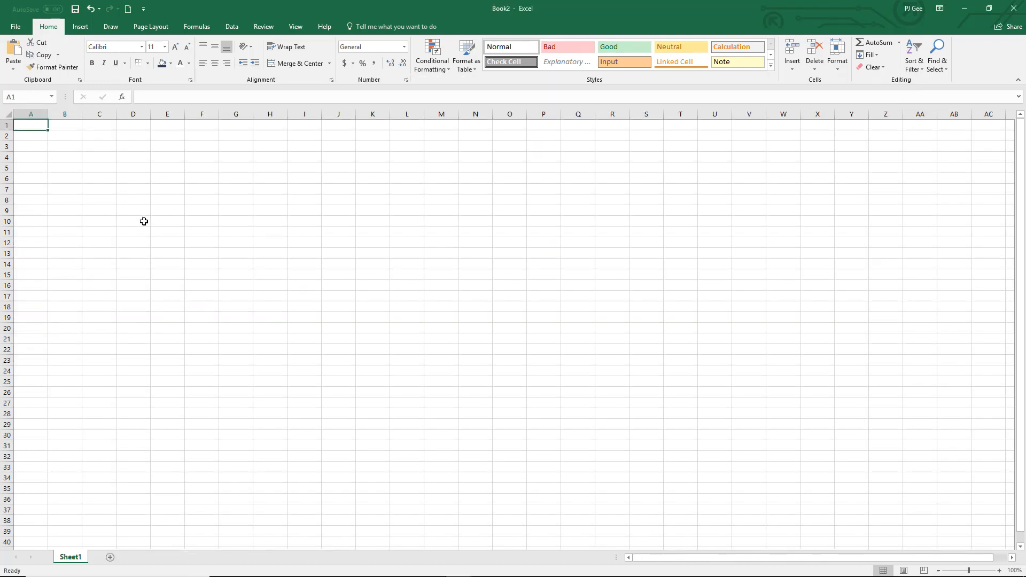
- Enter 1,220 in cell D8 as the first quarterly cash flow value
{"action": "left_click", "coordinate": [131, 199]}
{"action": "type", "text": "1,22"}
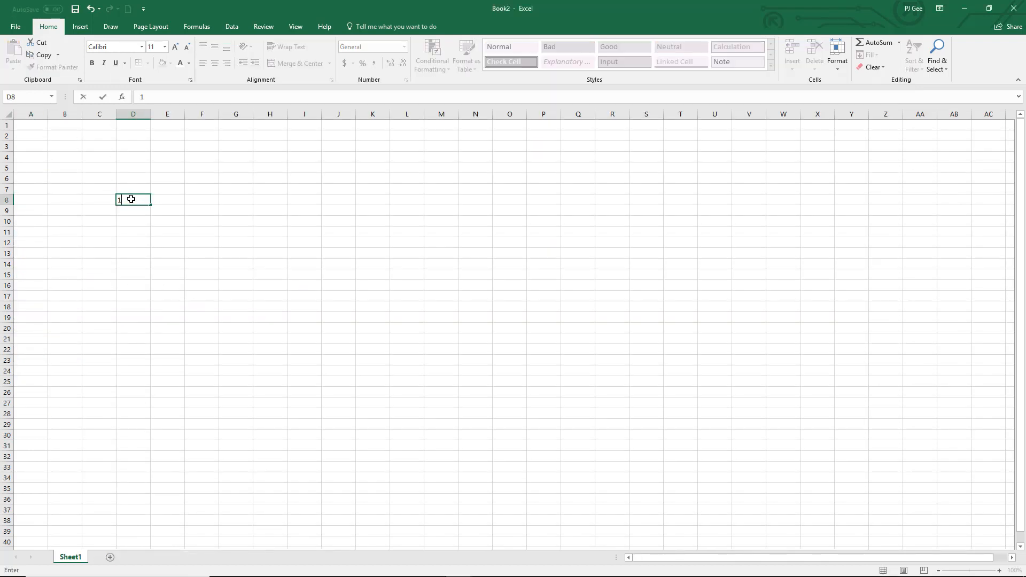
{"action": "left_click", "coordinate": [167, 199]}
- Compare D8 with the period cash flow row of Exhibit 3.9 in Chrome and correct the cell to 1250 in Excel
{"action": "key", "text": "alt+Tab"}
{"action": "key", "text": "alt+Tab"}
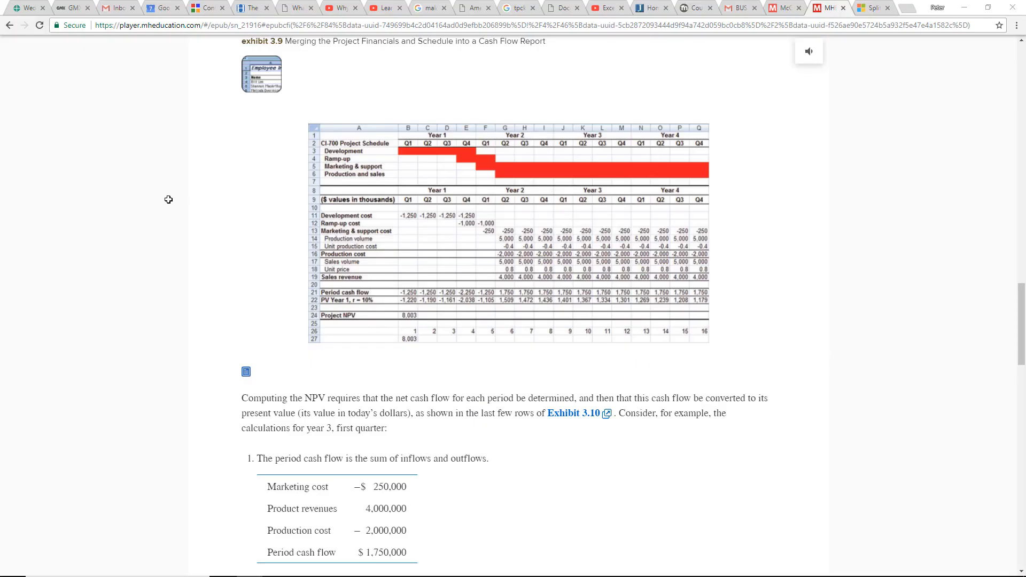
{"action": "key", "text": "alt+Tab"}
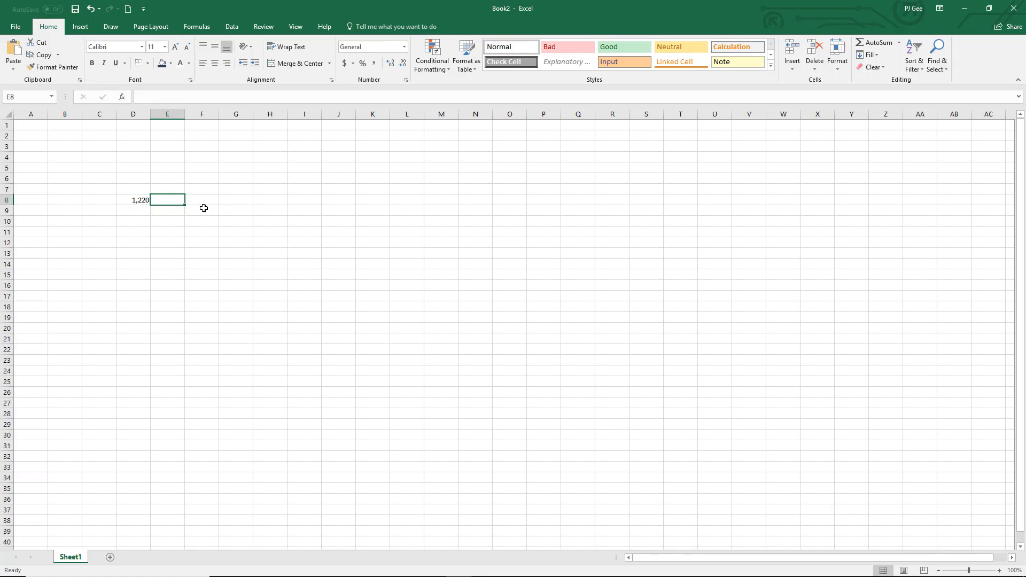
{"action": "key", "text": "alt+Tab"}
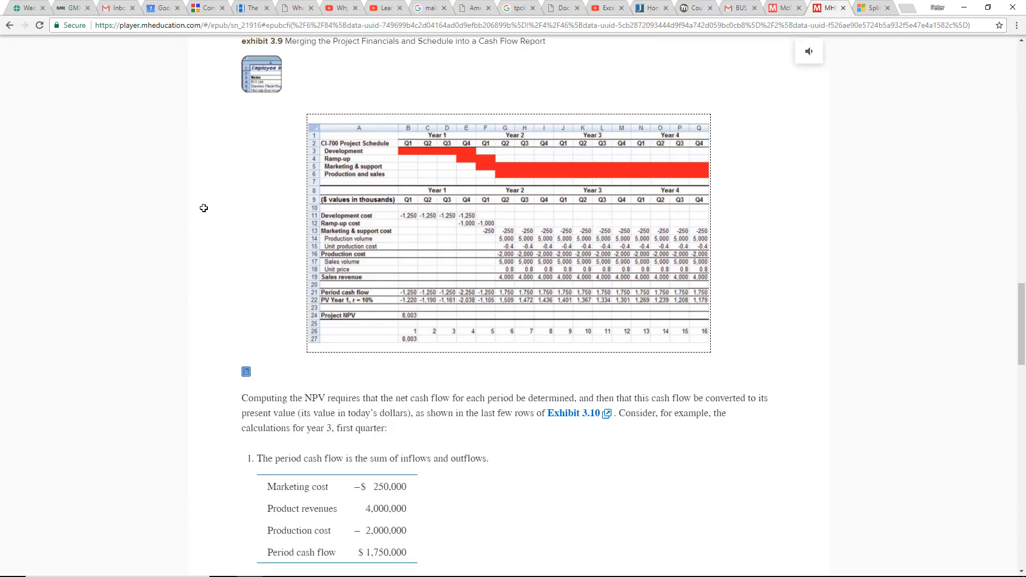
{"action": "key", "text": "alt+Tab"}
{"action": "left_click", "coordinate": [144, 200]}
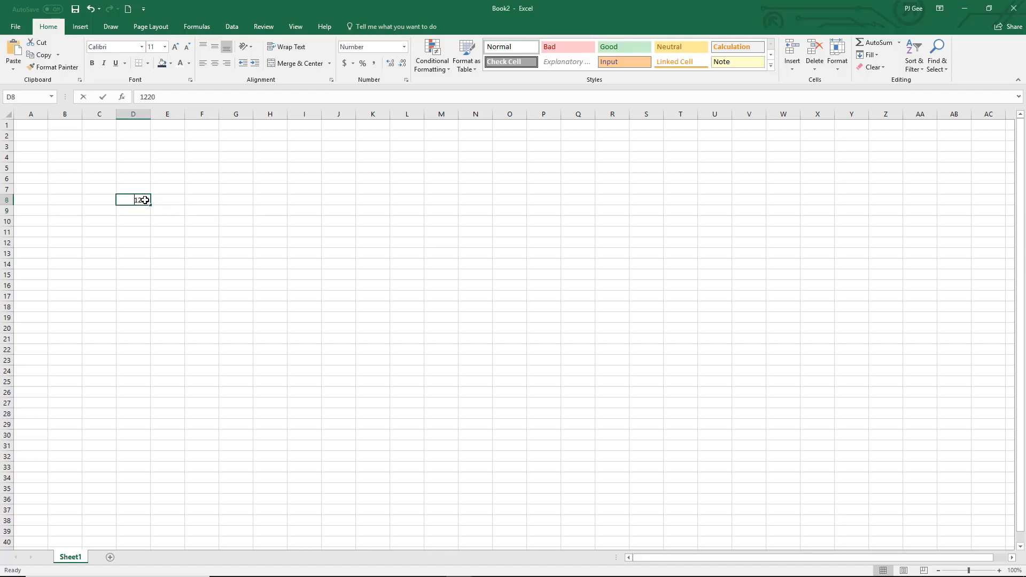
{"action": "double_click", "coordinate": [145, 200]}
{"action": "key", "text": "BackSpace"}
{"action": "type", "text": "5"}
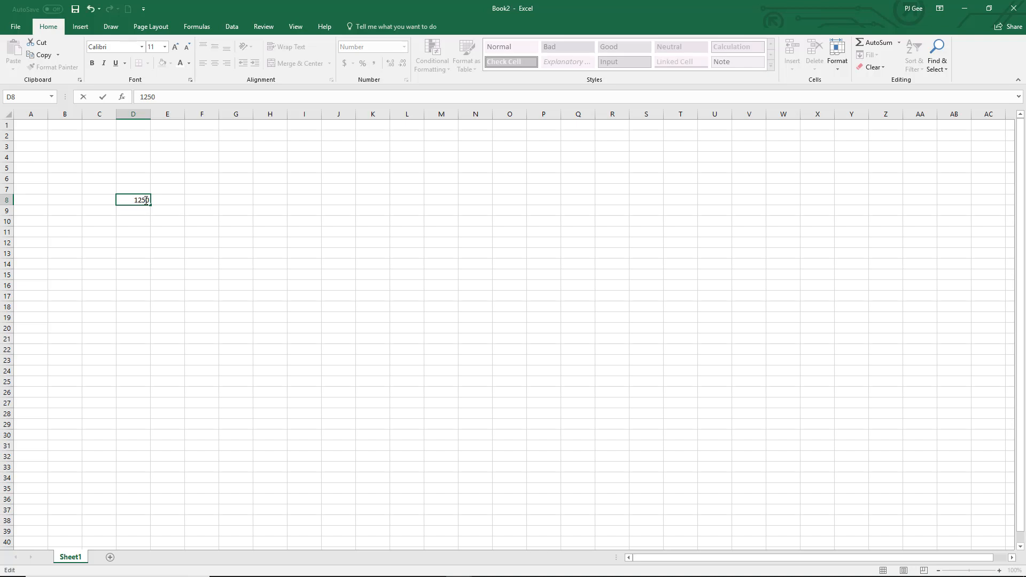
{"action": "left_click", "coordinate": [171, 201]}
- Check the exhibit in Chrome again, then fill the value of D8 across through H8 in Excel
{"action": "key", "text": "alt+Tab"}
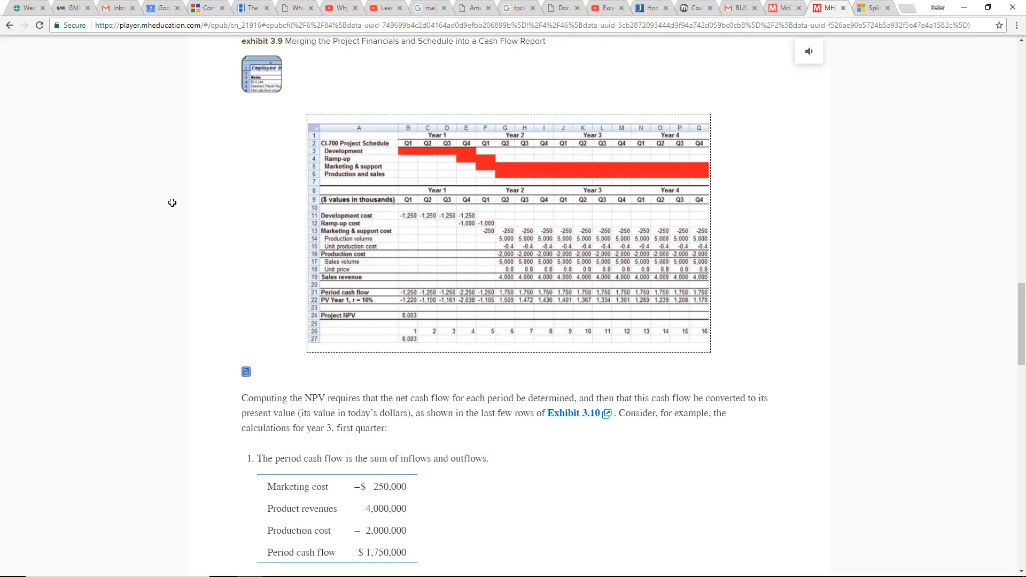
{"action": "key", "text": "alt+Tab"}
{"action": "left_click", "coordinate": [140, 202]}
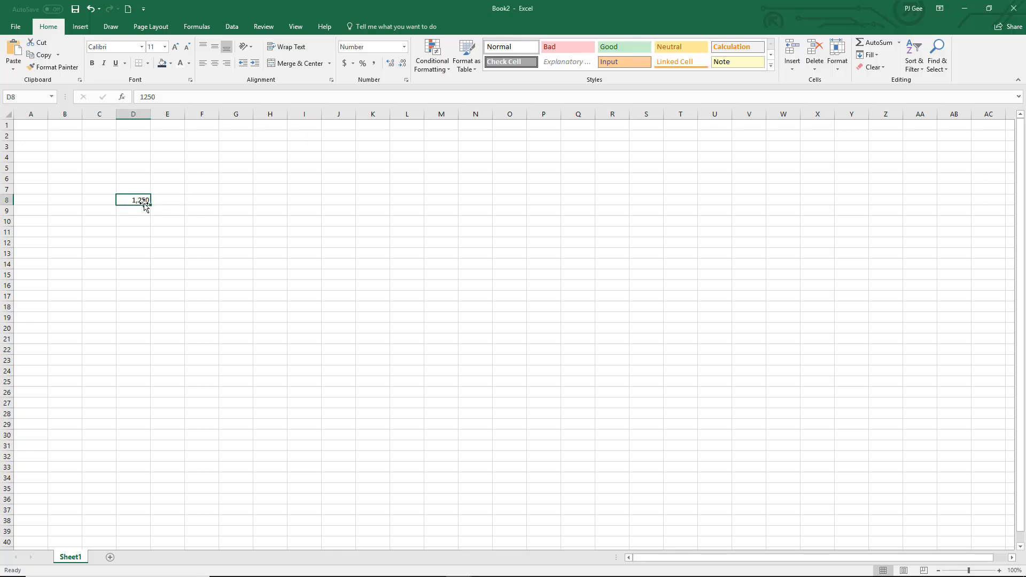
{"action": "left_click_drag", "start_coordinate": [150, 204], "coordinate": [278, 202]}
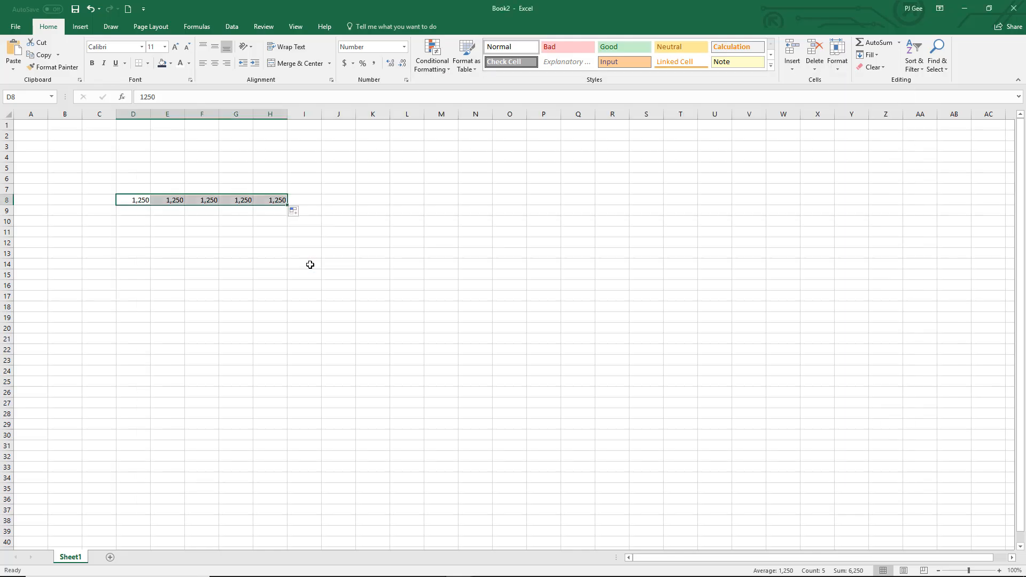
- Enter the quarter headings Q1 in D6 and Q2 in E6
{"action": "left_click", "coordinate": [137, 180]}
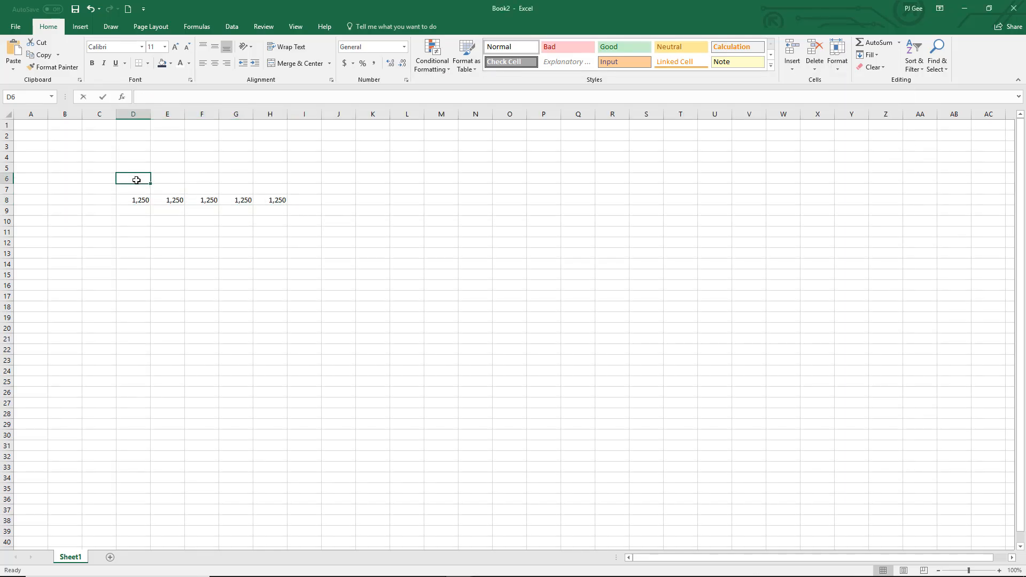
{"action": "type", "text": "M1"}
{"action": "key", "text": "BackSpace"}
{"action": "key", "text": "BackSpace"}
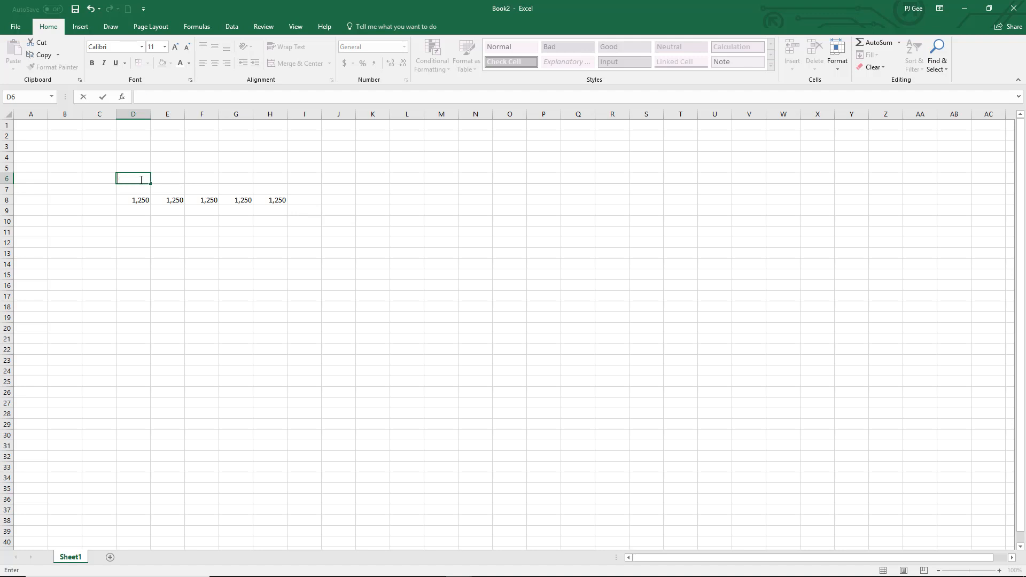
{"action": "type", "text": "Q1"}
{"action": "left_click", "coordinate": [173, 182]}
{"action": "type", "text": "Q2"}
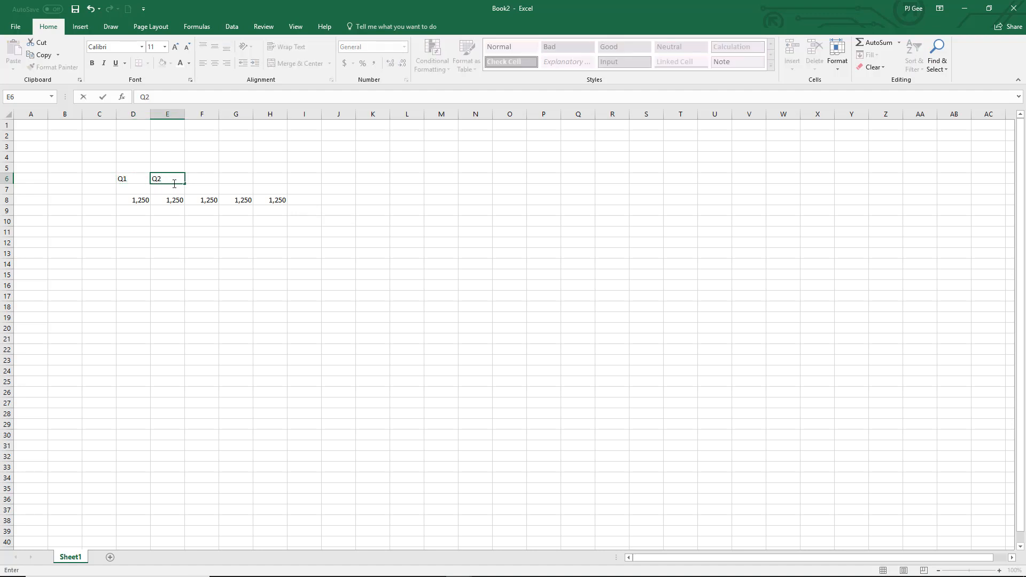
{"action": "left_click", "coordinate": [183, 231]}
- Extend the quarter heading series from D6:E6 through Q4 in G6
{"action": "left_click_drag", "start_coordinate": [129, 182], "coordinate": [168, 178]}
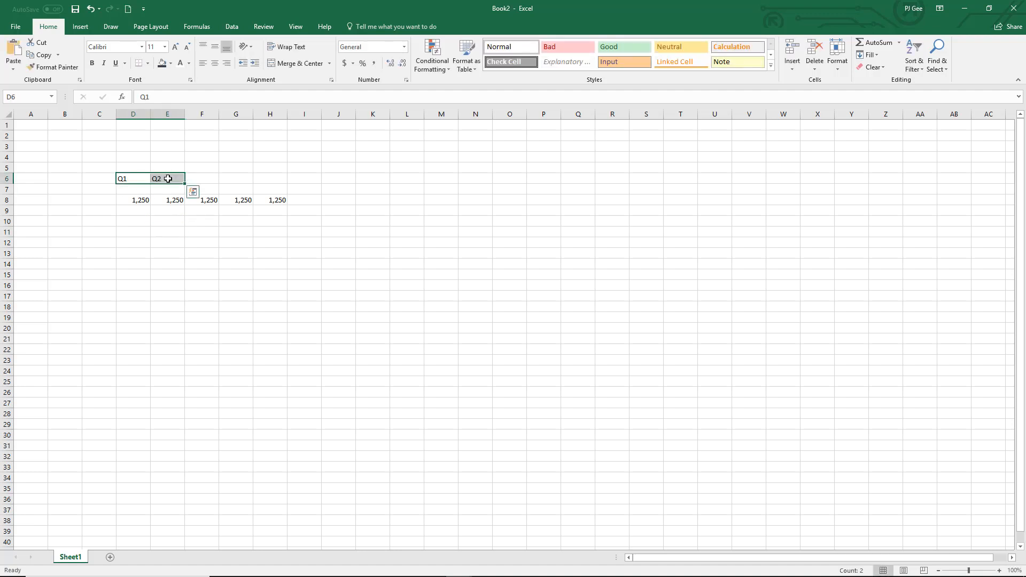
{"action": "left_click", "coordinate": [193, 192]}
{"action": "left_click", "coordinate": [207, 178]}
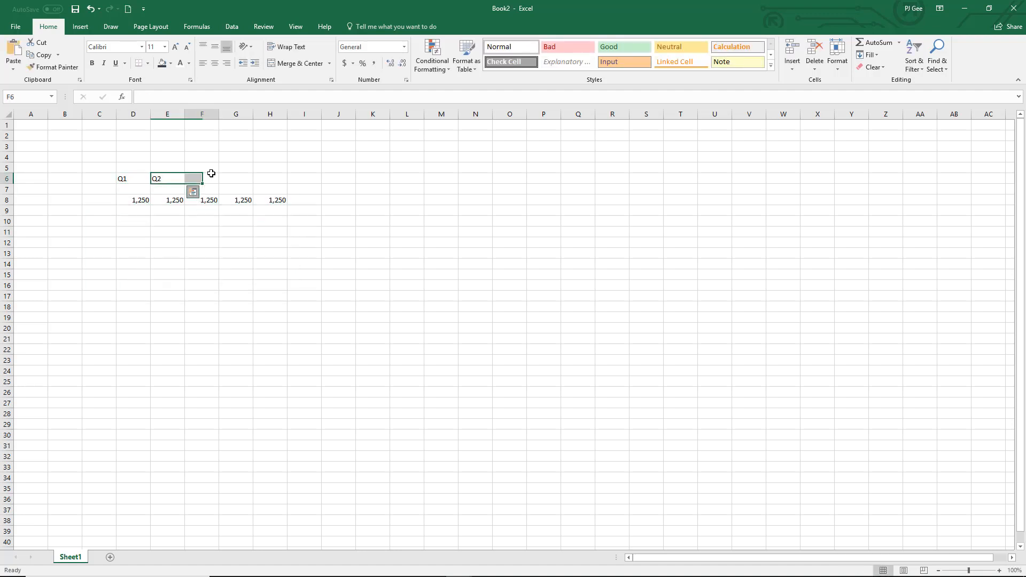
{"action": "left_click_drag", "start_coordinate": [132, 180], "coordinate": [250, 190]}
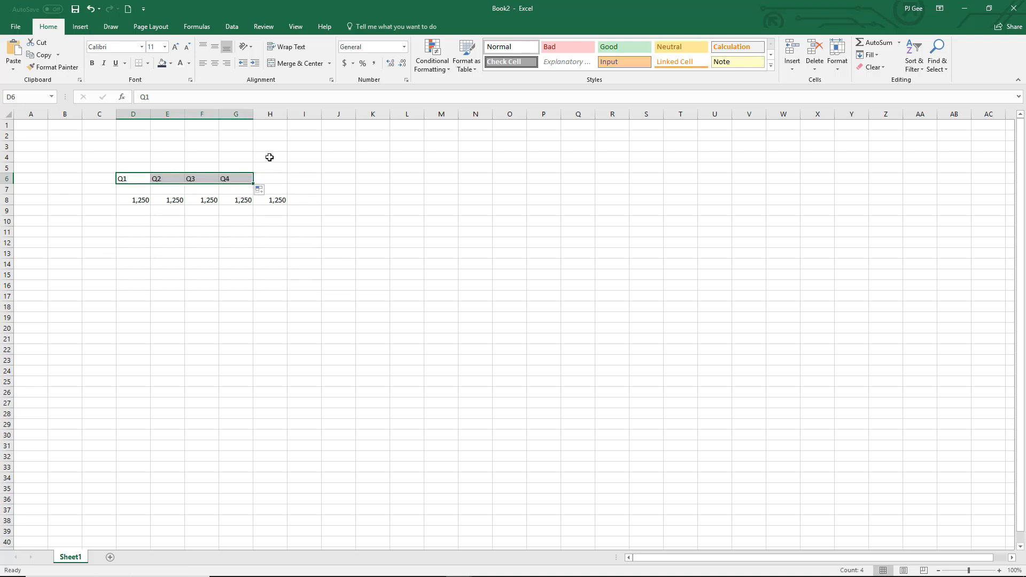
- Copy the Q1 to Q4 headings in D6:G6 and paste them at H6, L6 and P6
{"action": "key", "text": "ctrl+c"}
{"action": "left_click", "coordinate": [275, 178]}
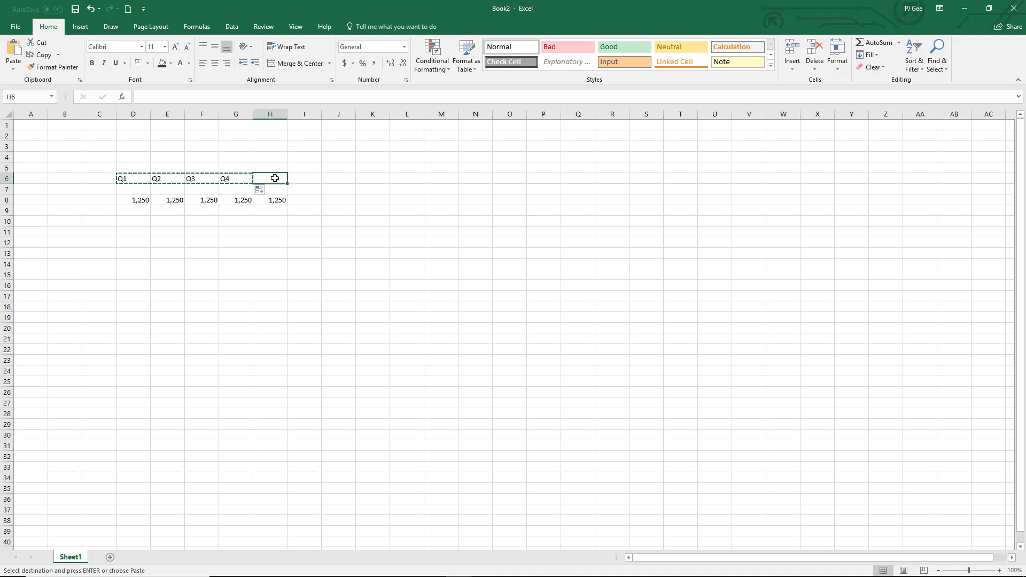
{"action": "key", "text": "ctrl+v"}
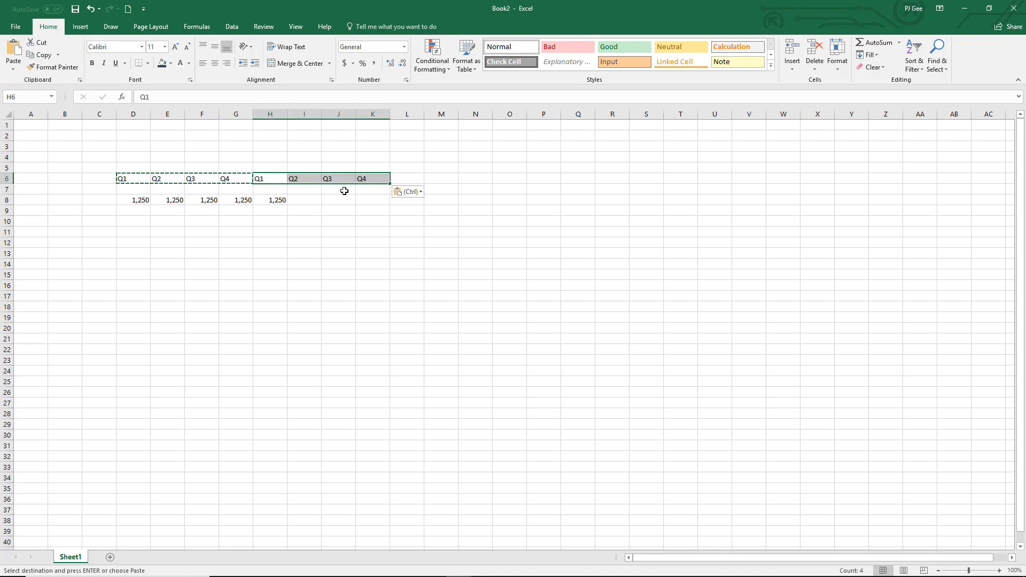
{"action": "left_click", "coordinate": [404, 178]}
{"action": "key", "text": "ctrl+v"}
{"action": "left_click", "coordinate": [540, 176]}
{"action": "key", "text": "ctrl+v"}
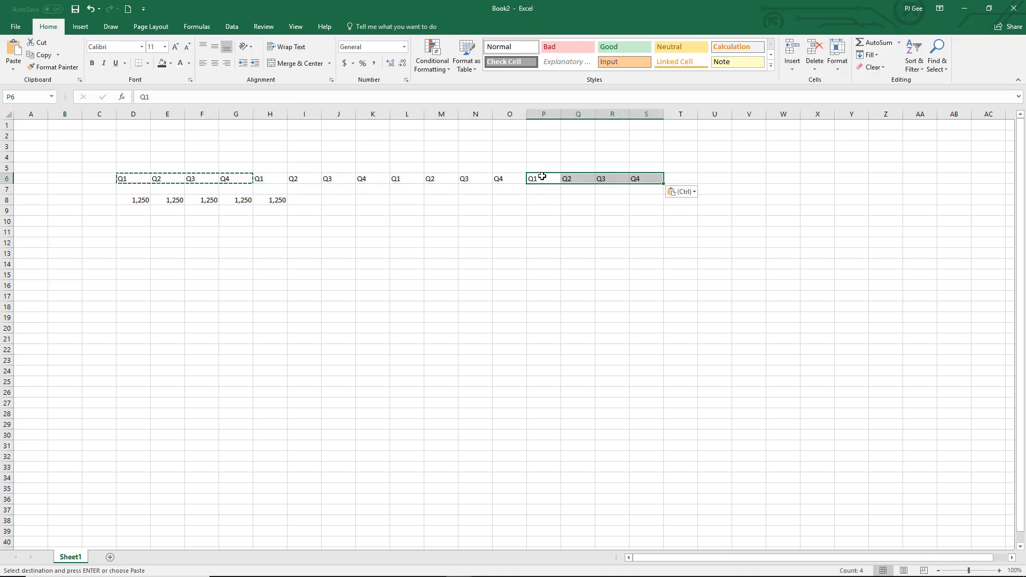
- Label the four years above their first quarters: Y1 in D5, Y2 in H5, Y3 in L5 and Y4 in P5
{"action": "left_click", "coordinate": [144, 167]}
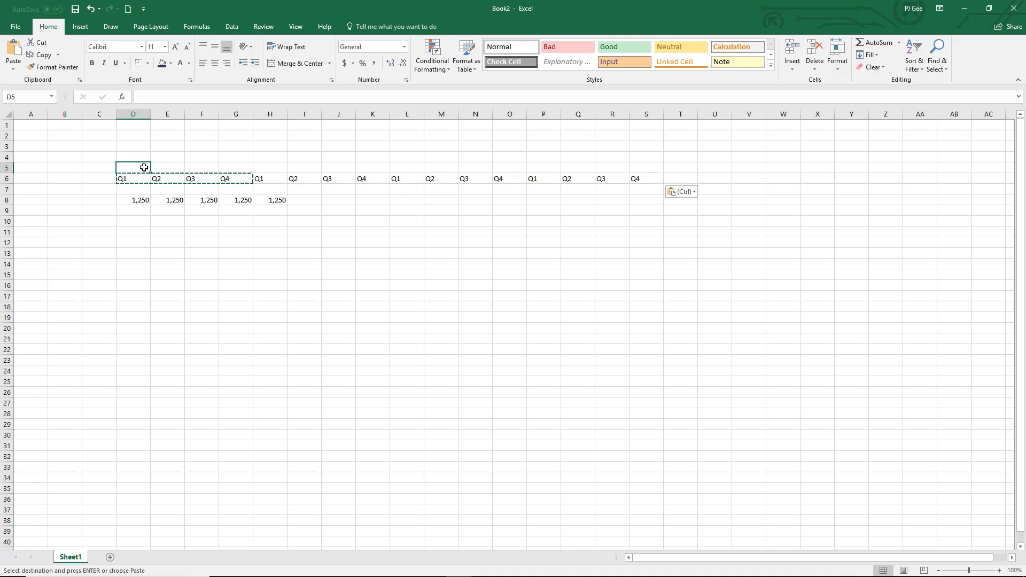
{"action": "type", "text": "Y1"}
{"action": "left_click", "coordinate": [247, 166]}
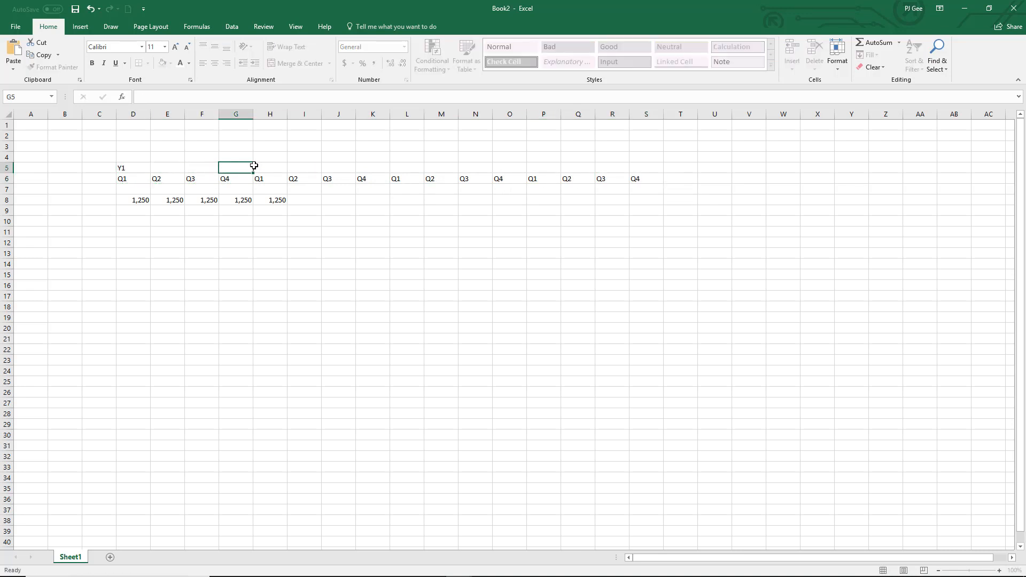
{"action": "left_click_drag", "start_coordinate": [247, 166], "coordinate": [269, 166]}
{"action": "left_click", "coordinate": [266, 165]}
{"action": "type", "text": "Y2"}
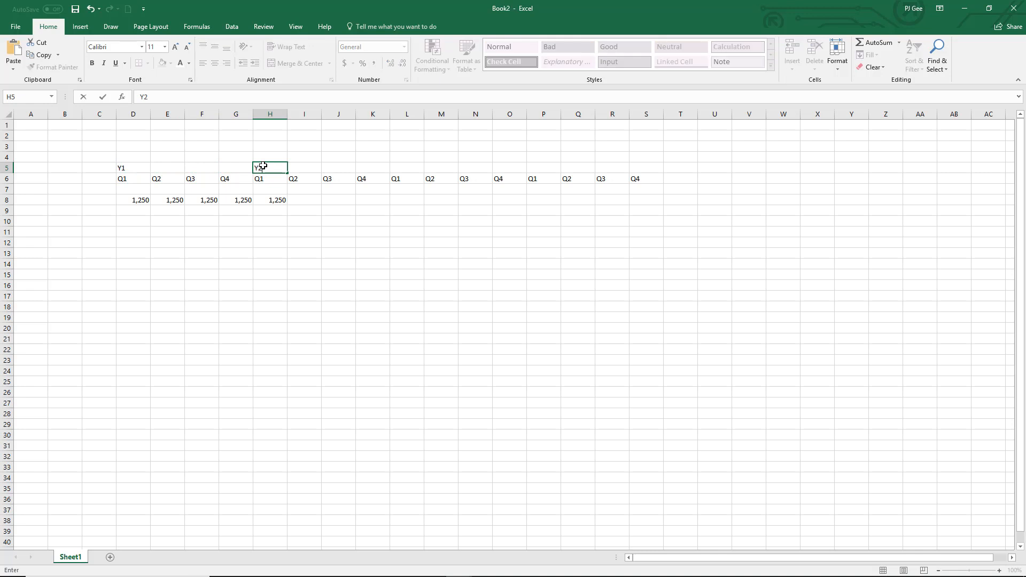
{"action": "left_click", "coordinate": [404, 169]}
{"action": "type", "text": "Y3"}
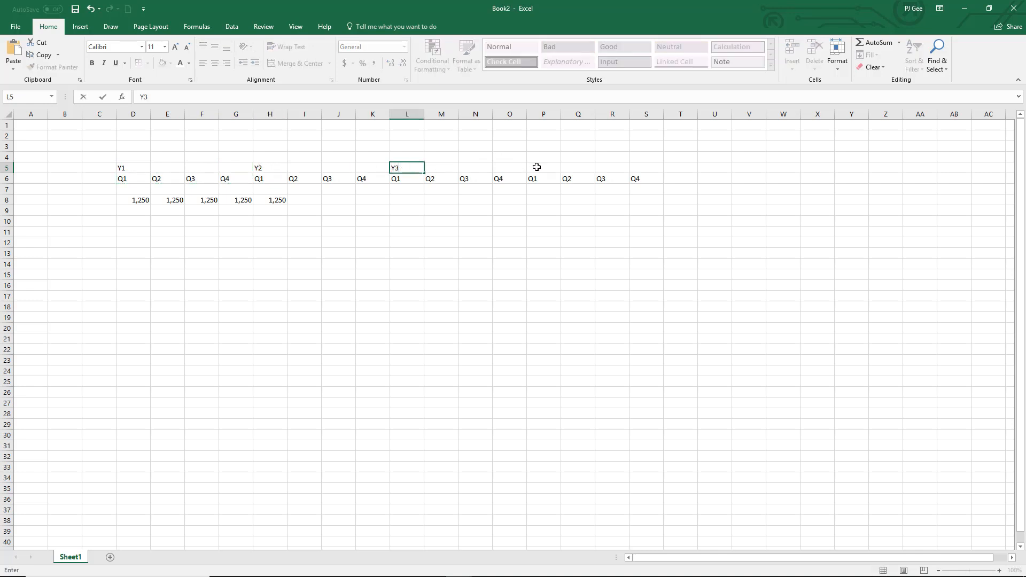
{"action": "left_click", "coordinate": [537, 166]}
{"action": "type", "text": "Y4"}
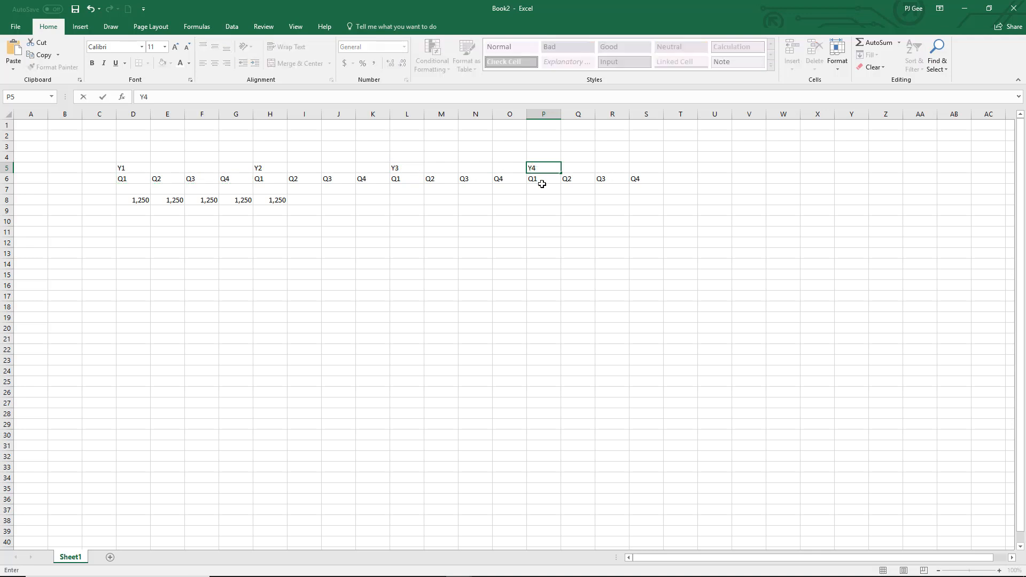
{"action": "left_click", "coordinate": [546, 209]}
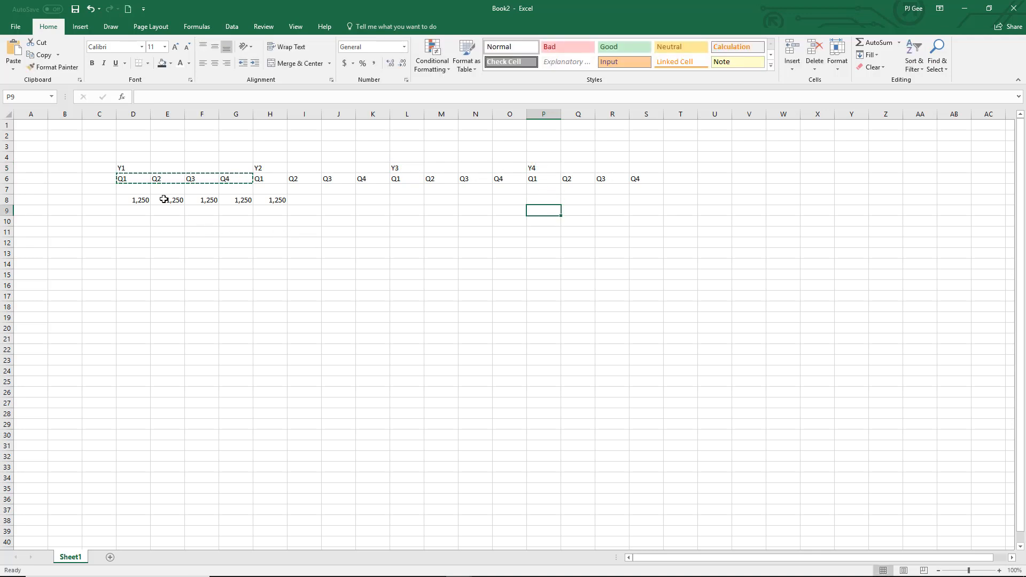
- Check the period cash flow row of Exhibit 3.9 in the browser and set the Y1 Q4 cash flow in G8 to 2,250
{"action": "left_click", "coordinate": [314, 199]}
{"action": "key", "text": "alt+Tab"}
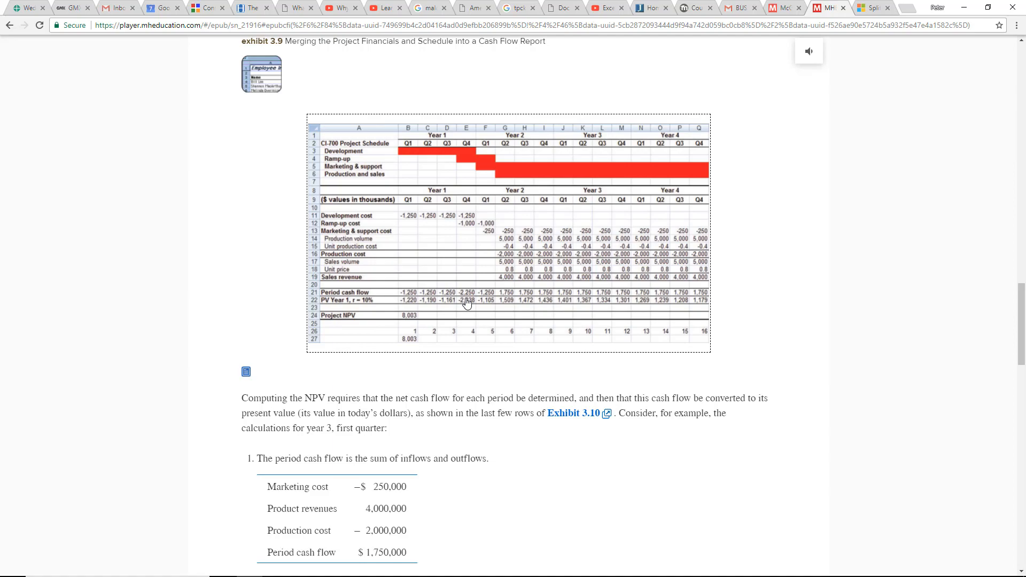
{"action": "key", "text": "alt+Tab"}
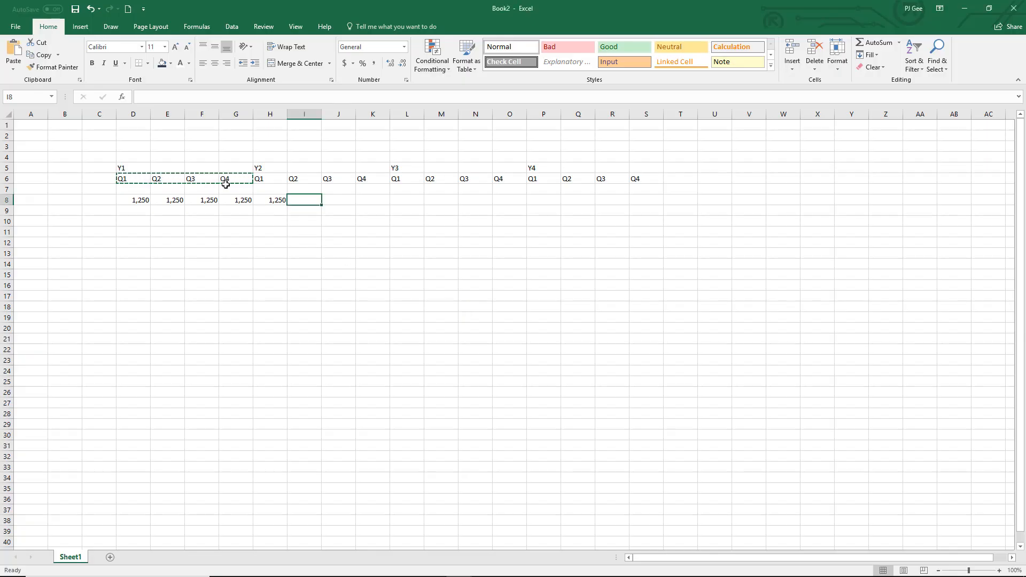
{"action": "key", "text": "alt+Tab"}
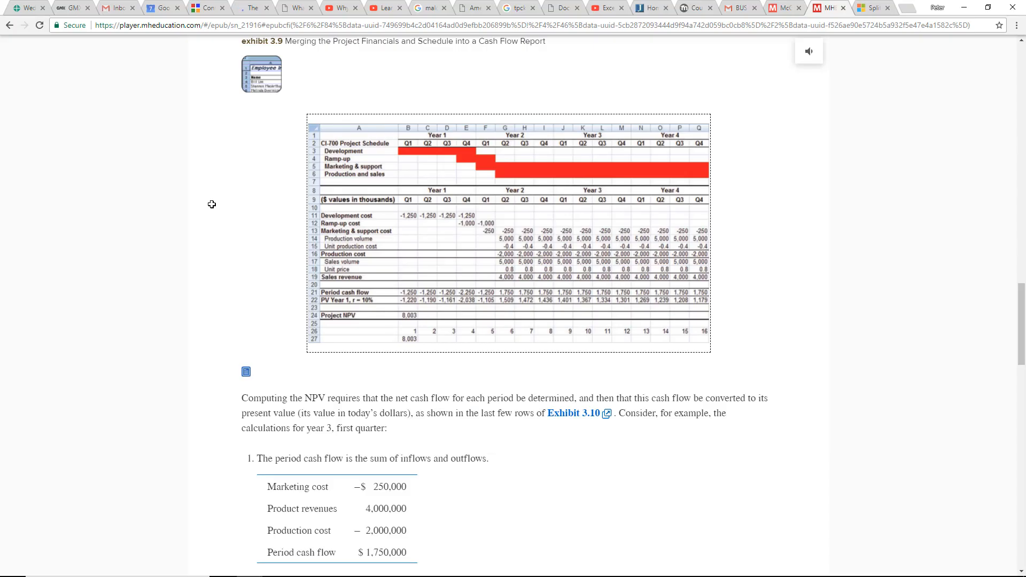
{"action": "key", "text": "alt+Tab"}
{"action": "double_click", "coordinate": [243, 201]}
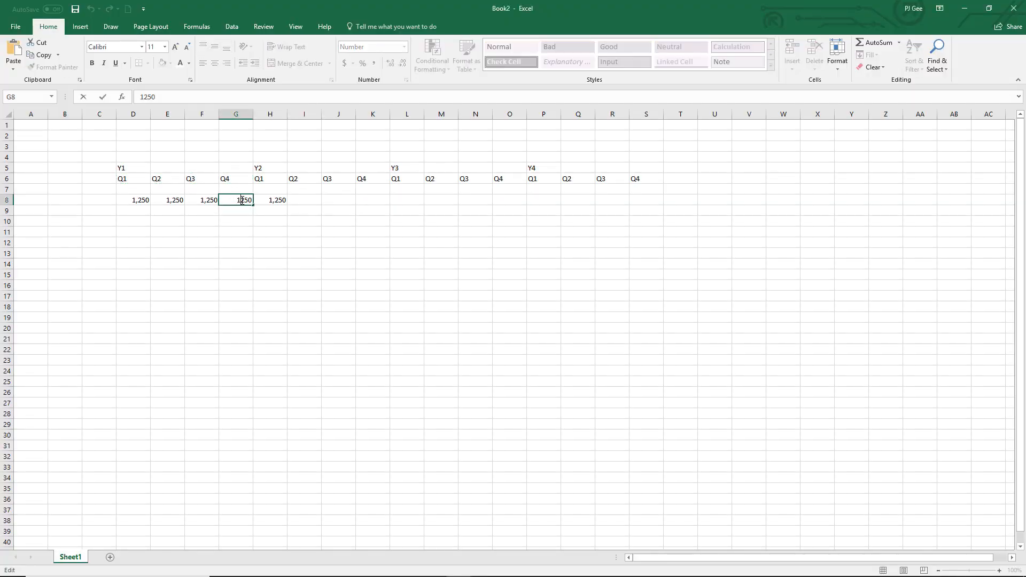
{"action": "left_click", "coordinate": [274, 200]}
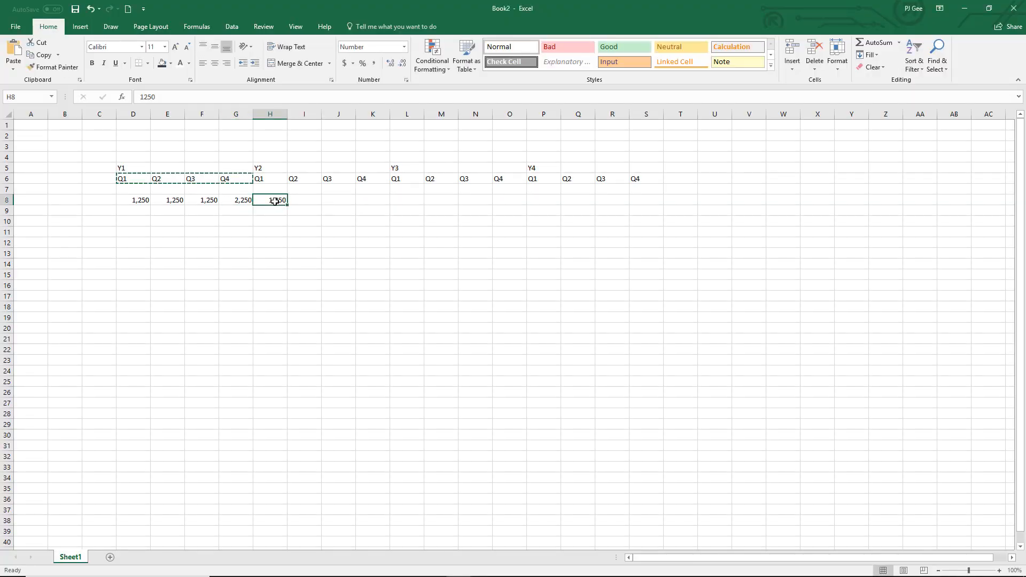
- Consult Exhibit 3.9 in the browser again and enter the Y2 Q2 cash flow of 1,750 in I8
{"action": "key", "text": "alt+Tab"}
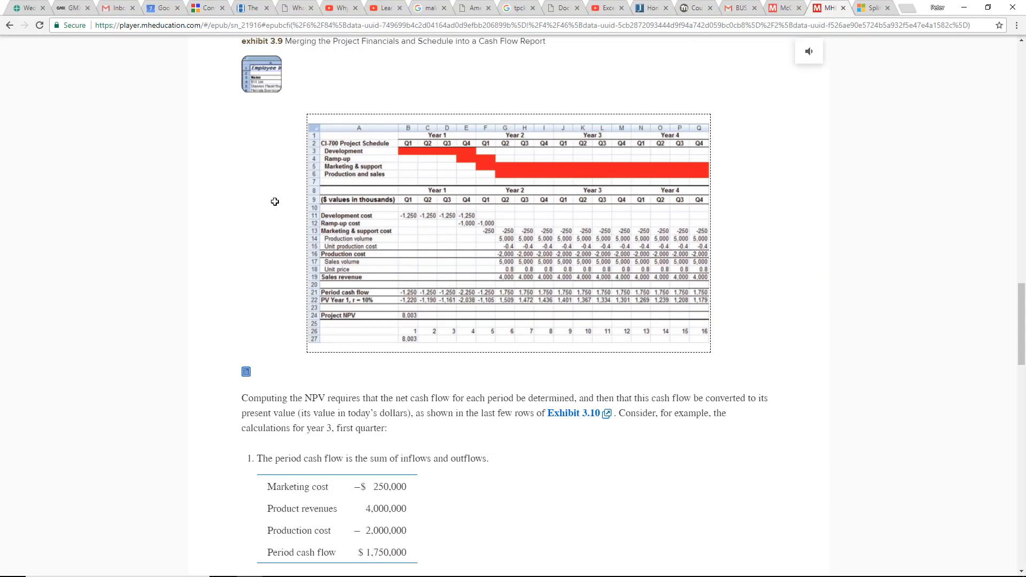
{"action": "key", "text": "alt+Tab"}
{"action": "left_click", "coordinate": [302, 199]}
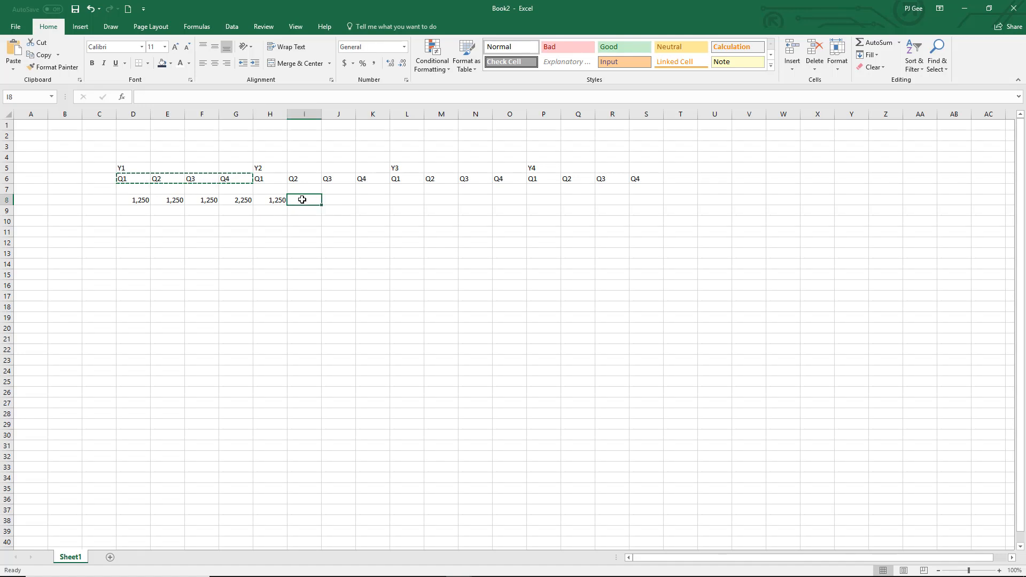
{"action": "type", "text": "1,"}
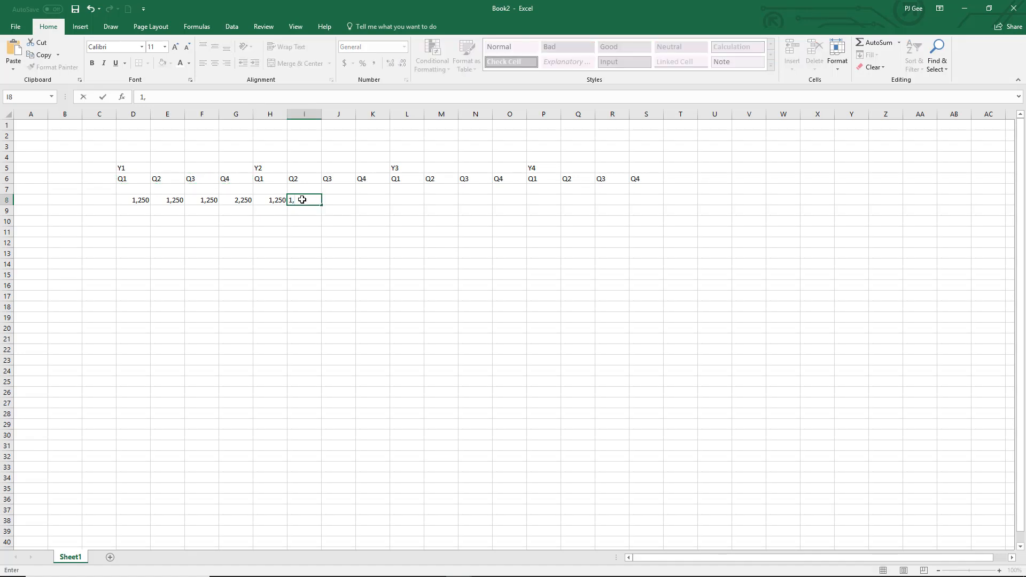
{"action": "type", "text": "750"}
{"action": "key", "text": "Return"}
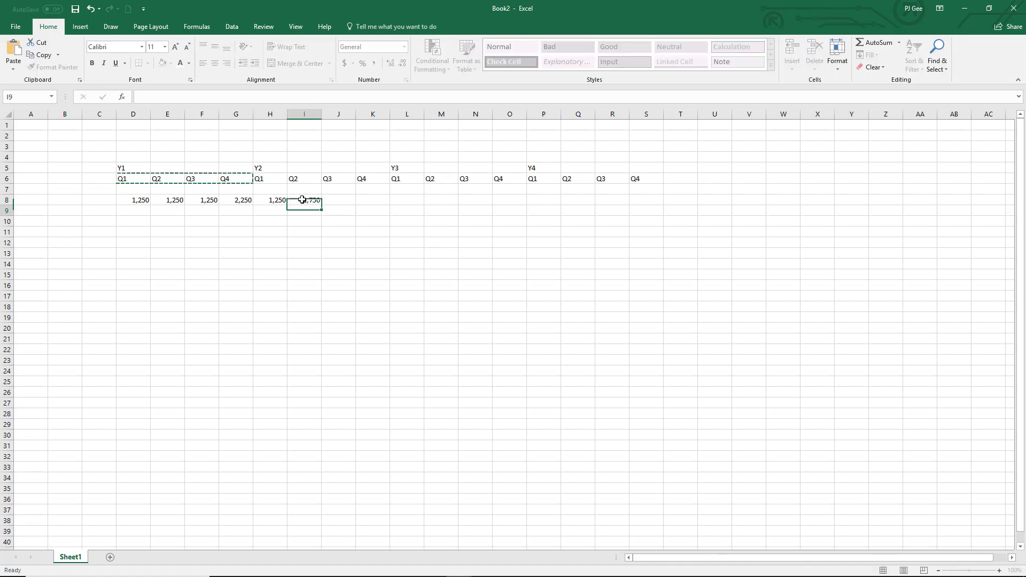
- Fill the 1,750 cash flow from I8 across the remaining quarters through S8
{"action": "left_click", "coordinate": [306, 196]}
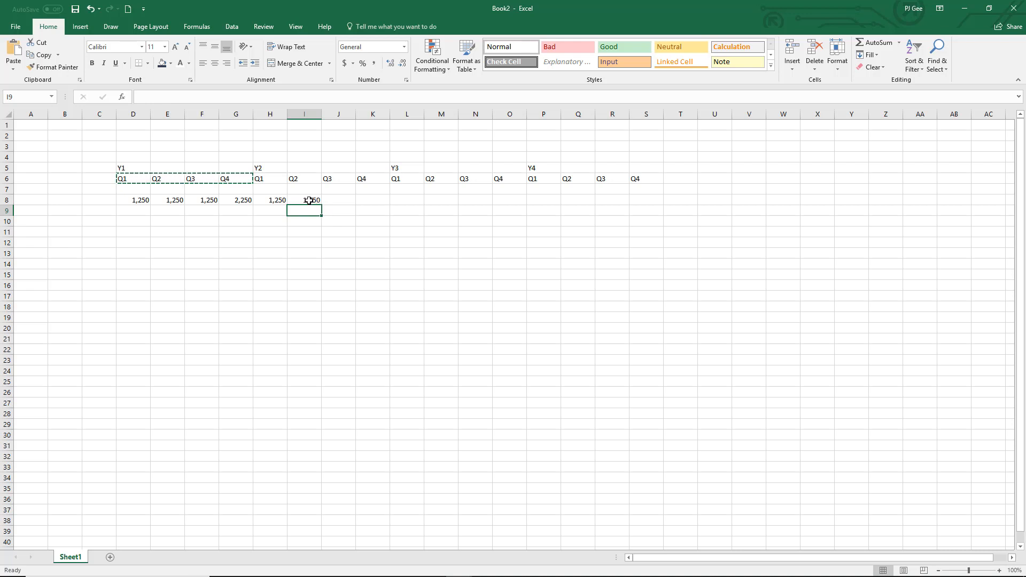
{"action": "left_click_drag", "start_coordinate": [321, 205], "coordinate": [664, 215]}
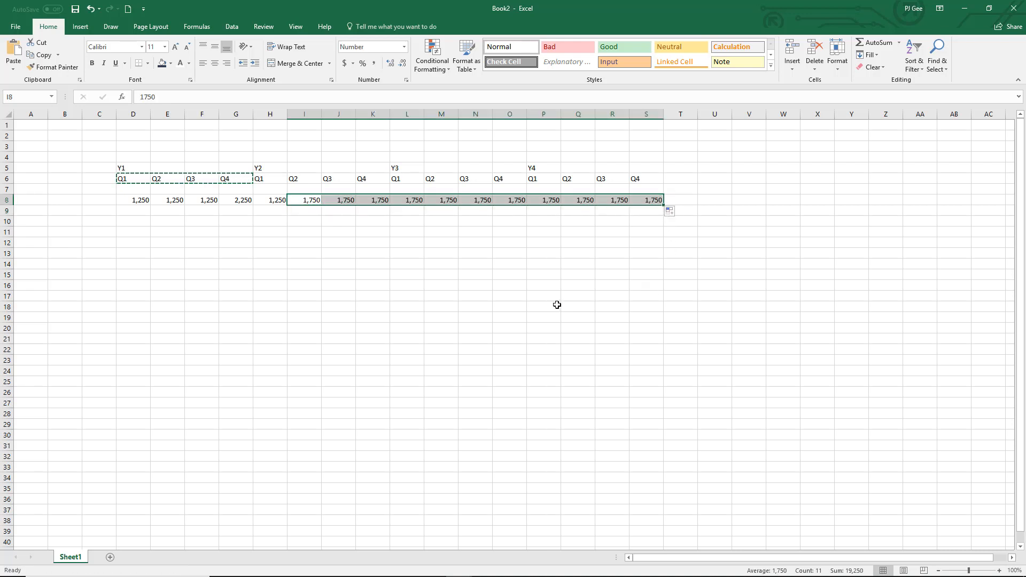
{"action": "left_click", "coordinate": [556, 306]}
- Label the row of quarterly values Cash Flows in B8
{"action": "left_click", "coordinate": [54, 201]}
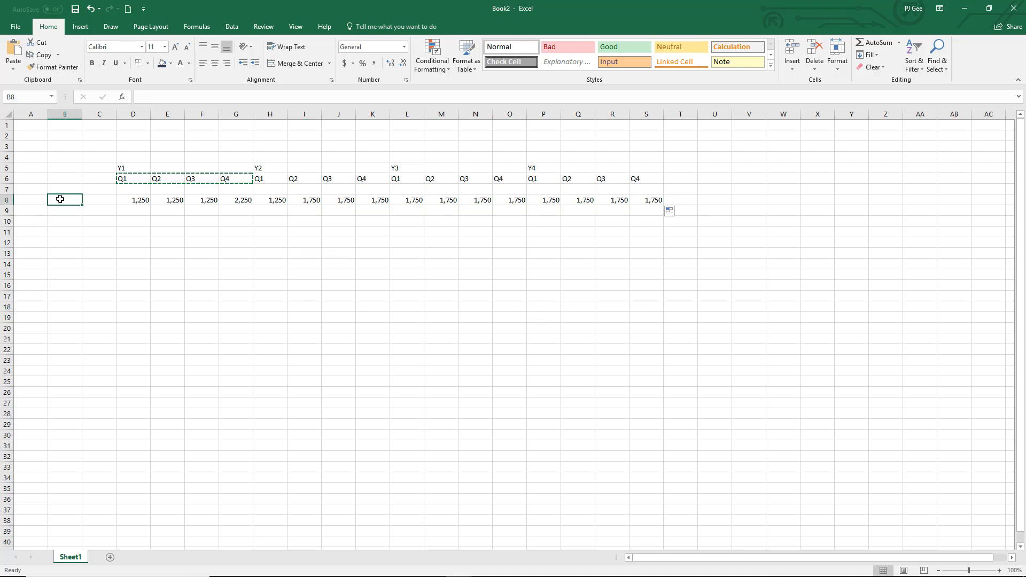
{"action": "type", "text": "Cash Flo"}
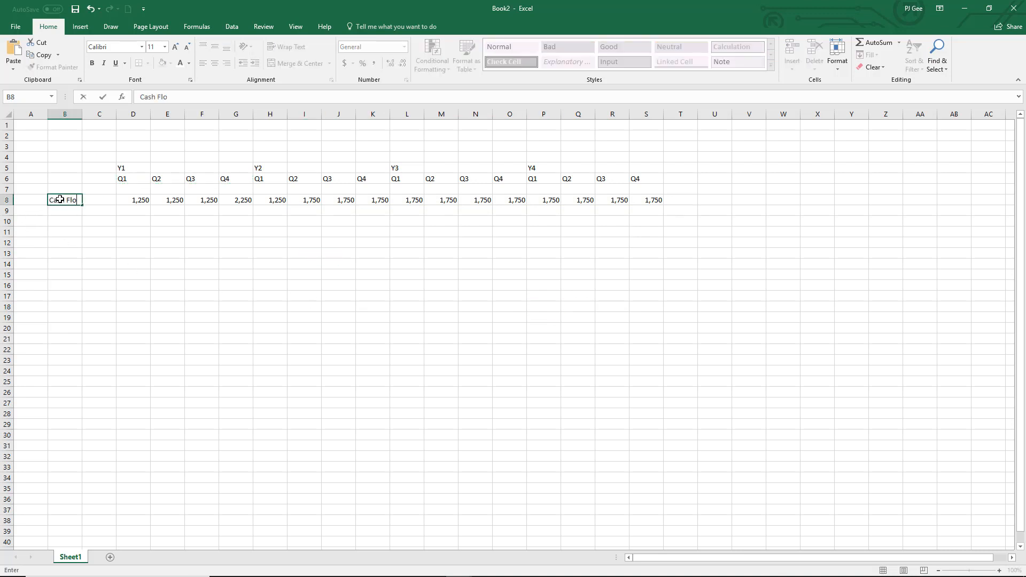
{"action": "type", "text": "ws"}
{"action": "left_click", "coordinate": [129, 287]}
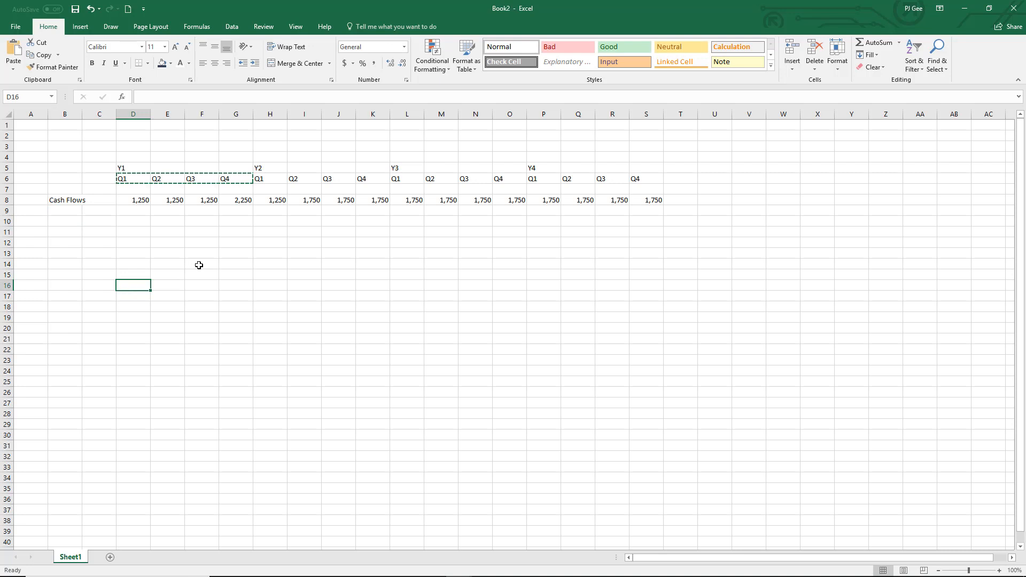
- List the labels Interest, Inflation and Opportunity Cost in C2, C3 and C4
{"action": "left_click", "coordinate": [94, 137]}
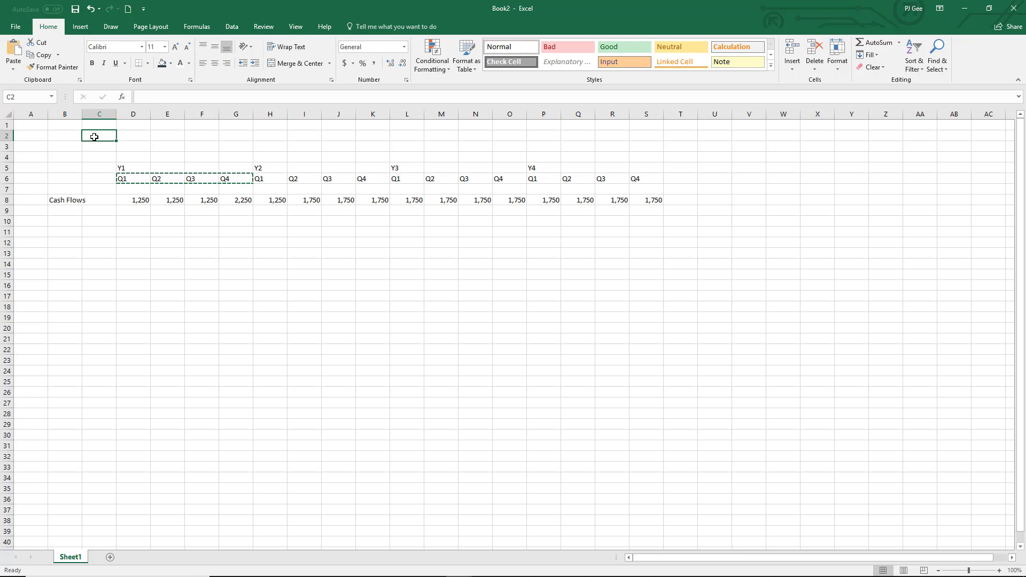
{"action": "type", "text": "Interest"}
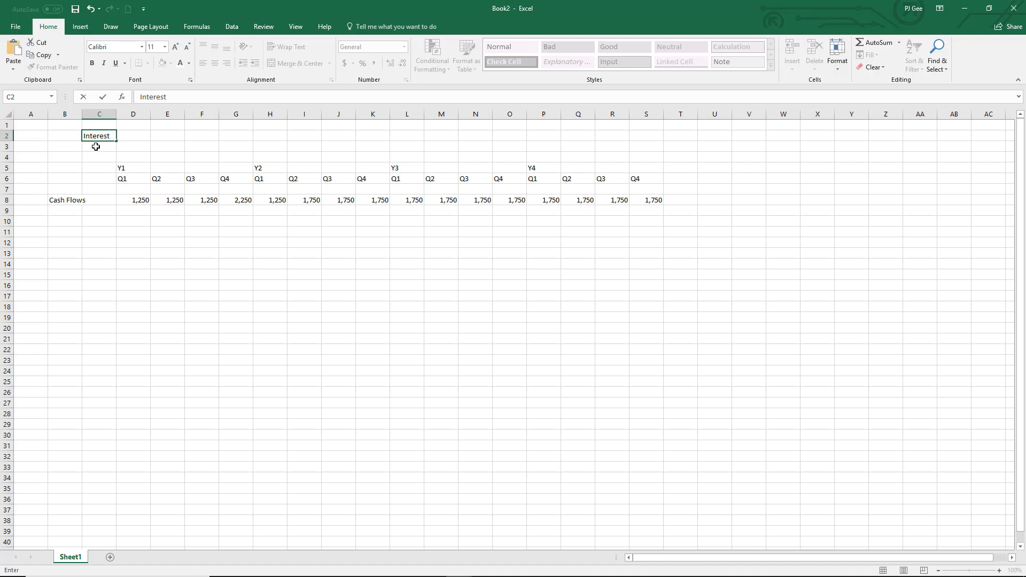
{"action": "key", "text": "Return"}
{"action": "type", "text": "Inf"}
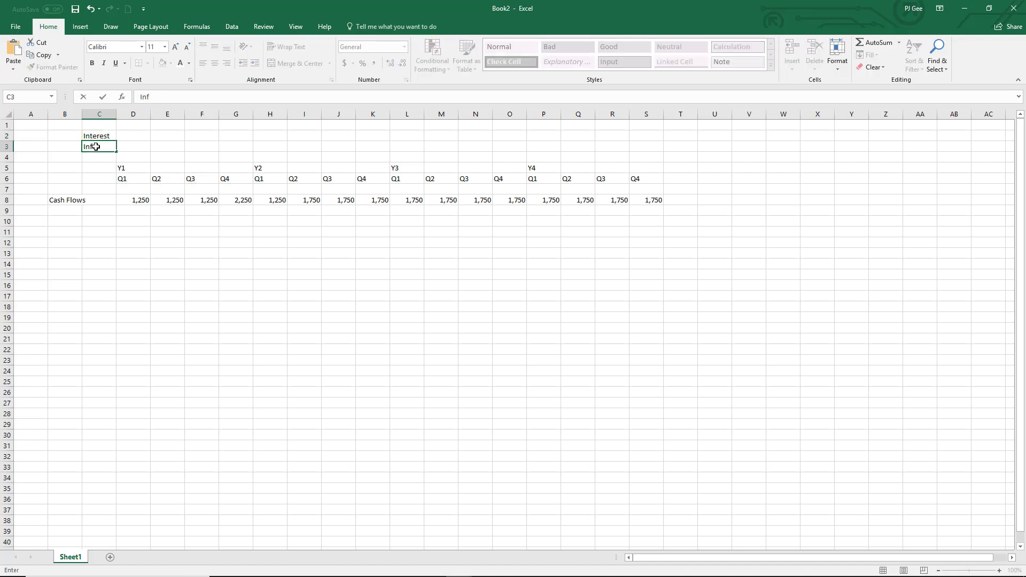
{"action": "type", "text": "lation"}
{"action": "key", "text": "Return"}
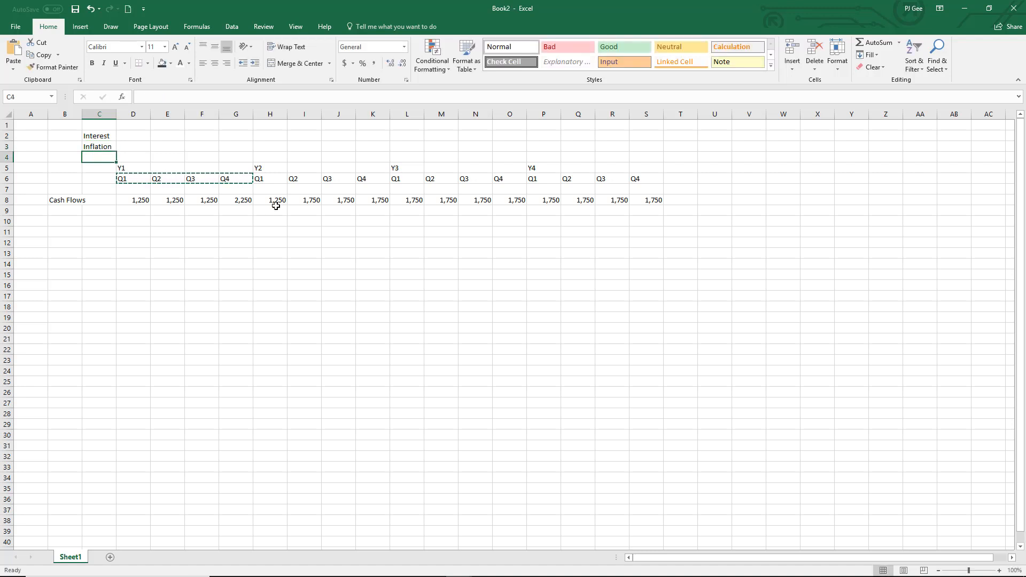
{"action": "type", "text": "Opport"}
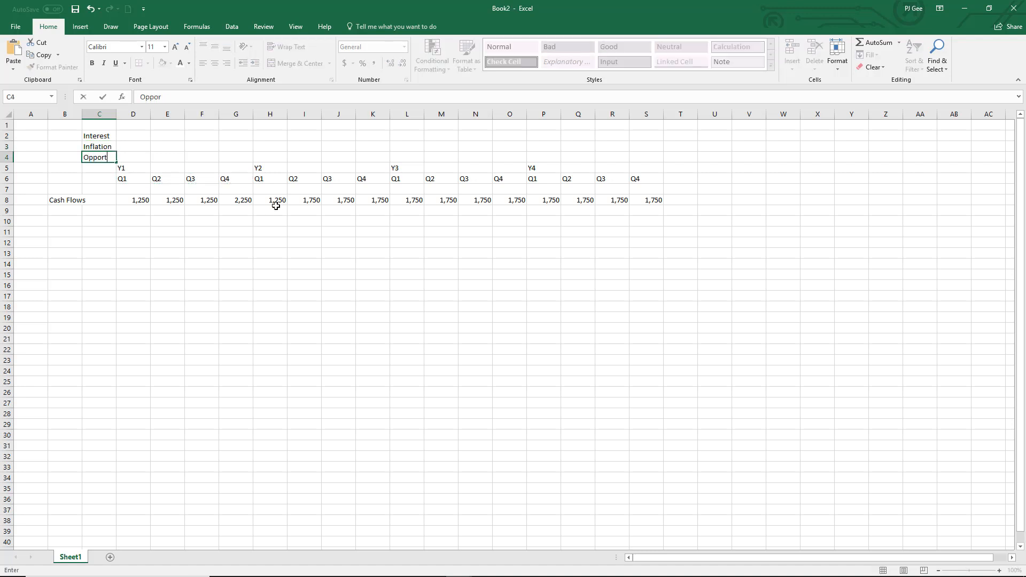
{"action": "type", "text": "unity Cost"}
{"action": "left_click", "coordinate": [323, 294]}
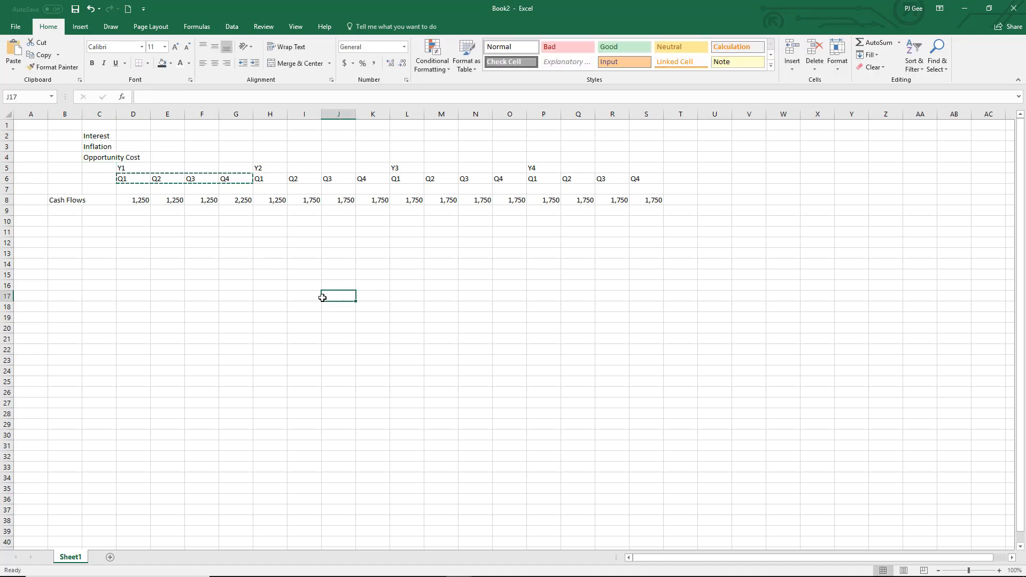
- Number the Interest, Inflation and Opportunity Cost labels 1, 2 and 3 in B2:B4
{"action": "left_click", "coordinate": [91, 159]}
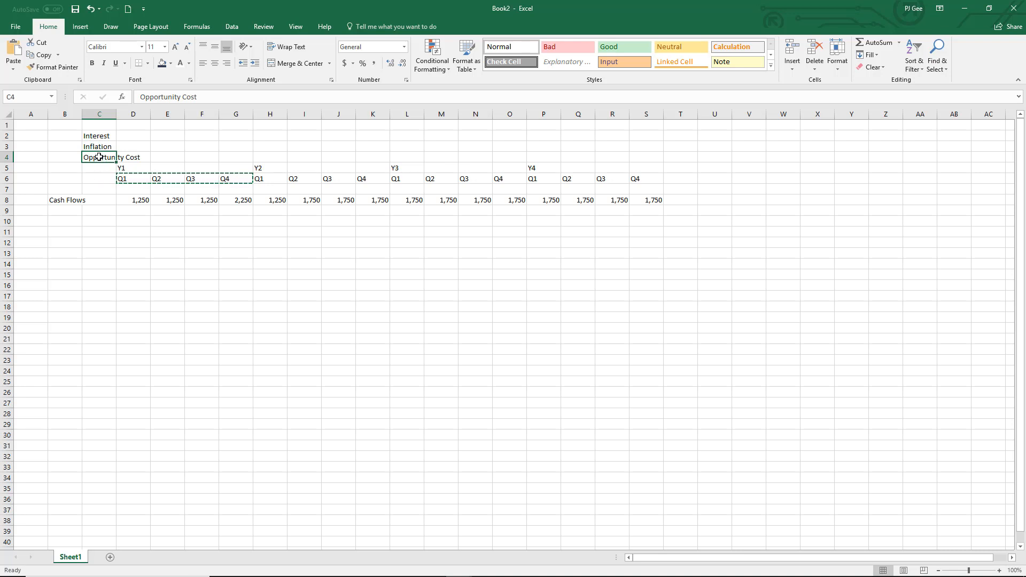
{"action": "left_click", "coordinate": [68, 138]}
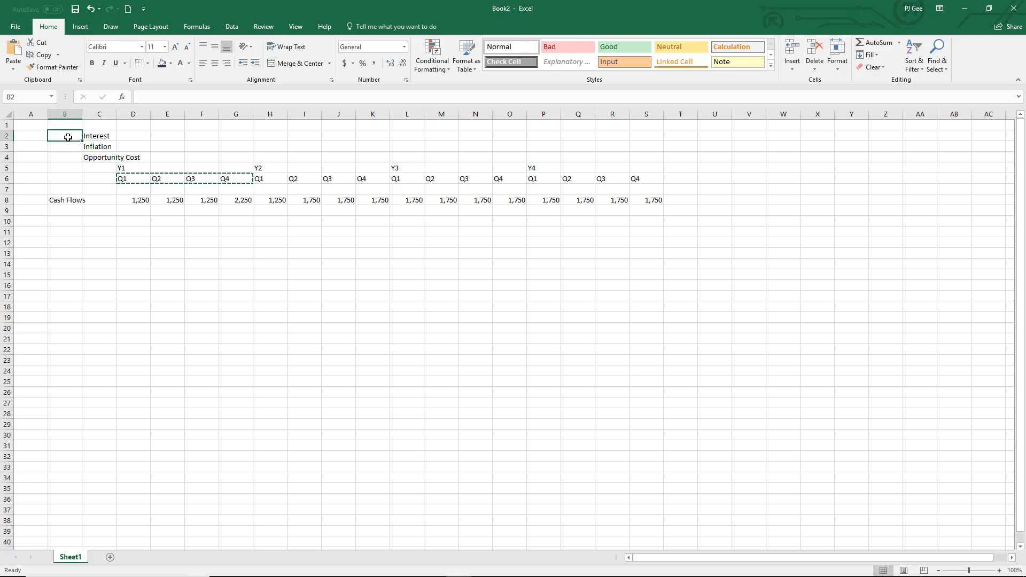
{"action": "type", "text": "1"}
{"action": "key", "text": "Return"}
{"action": "type", "text": "2"}
{"action": "key", "text": "Return"}
{"action": "type", "text": "3"}
{"action": "key", "text": "Return"}
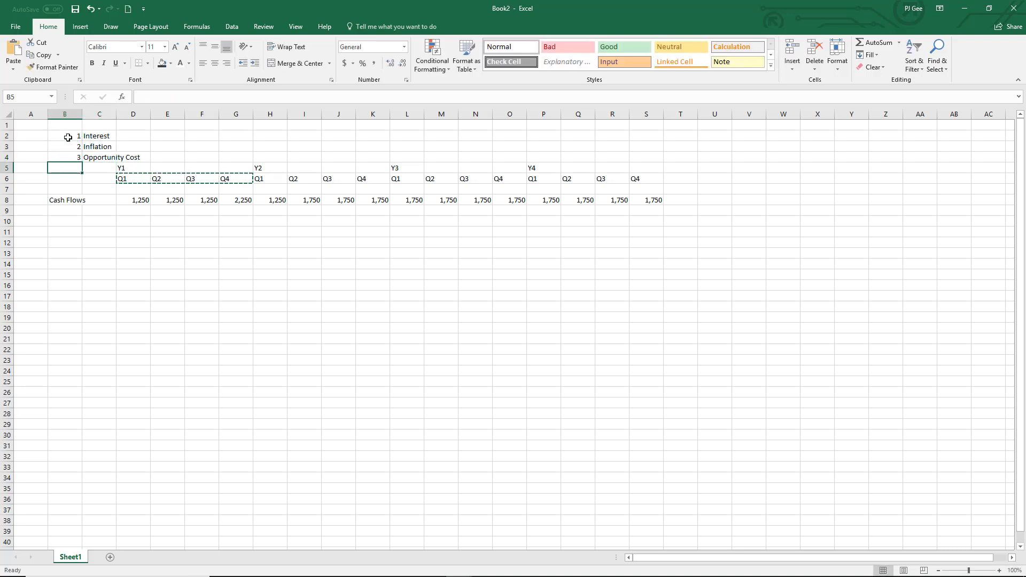
{"action": "left_click", "coordinate": [155, 260]}
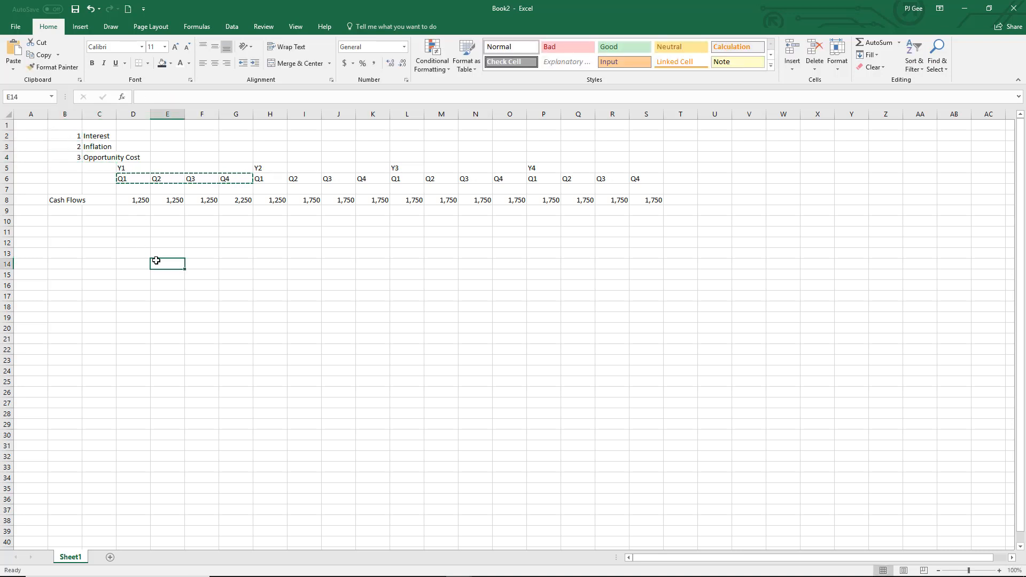
- Add the row label PV in B9 beneath Cash Flows
{"action": "left_click", "coordinate": [76, 211]}
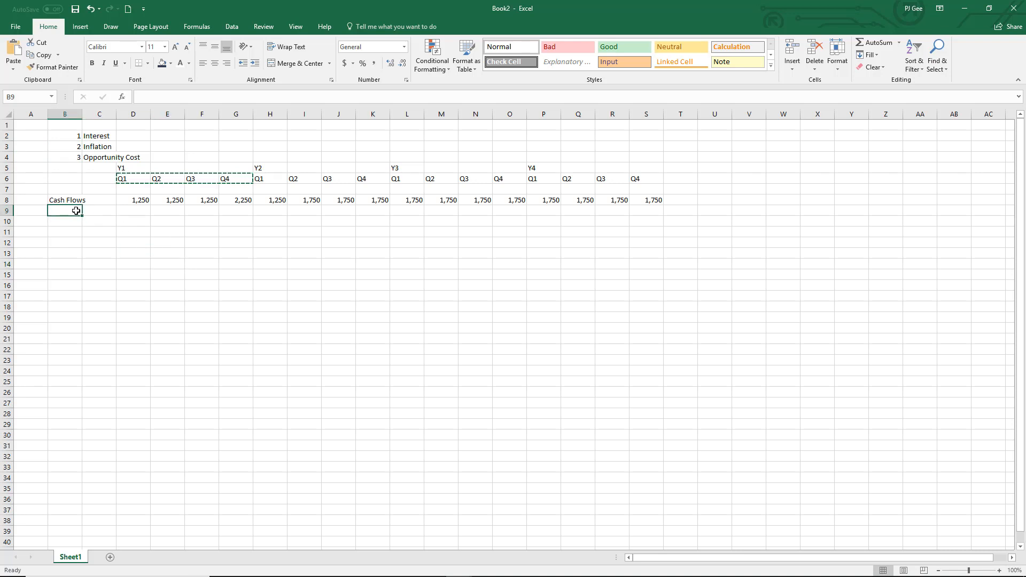
{"action": "type", "text": "PV"}
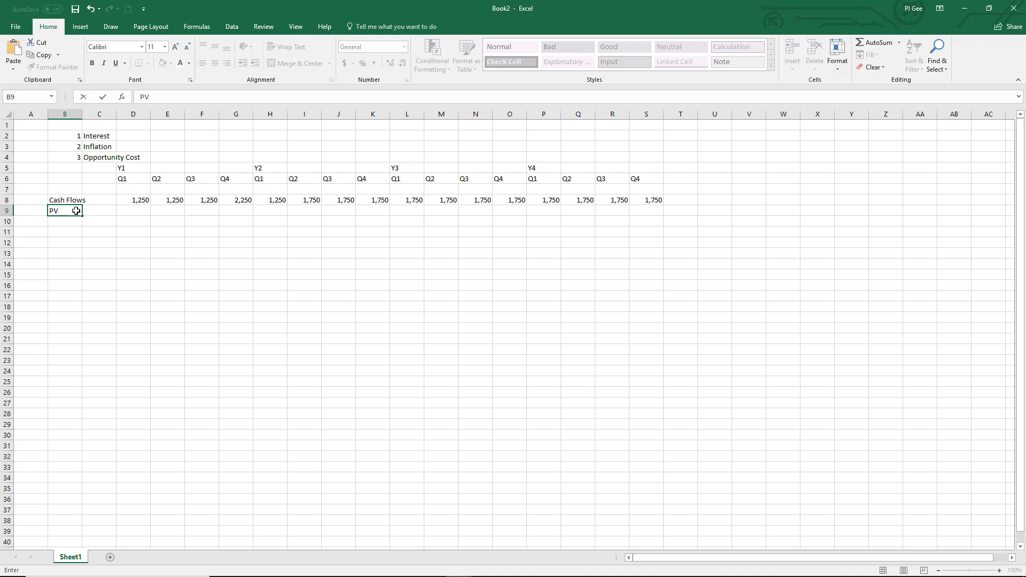
{"action": "left_click", "coordinate": [132, 210]}
{"action": "left_click", "coordinate": [177, 212]}
{"action": "left_click", "coordinate": [197, 211]}
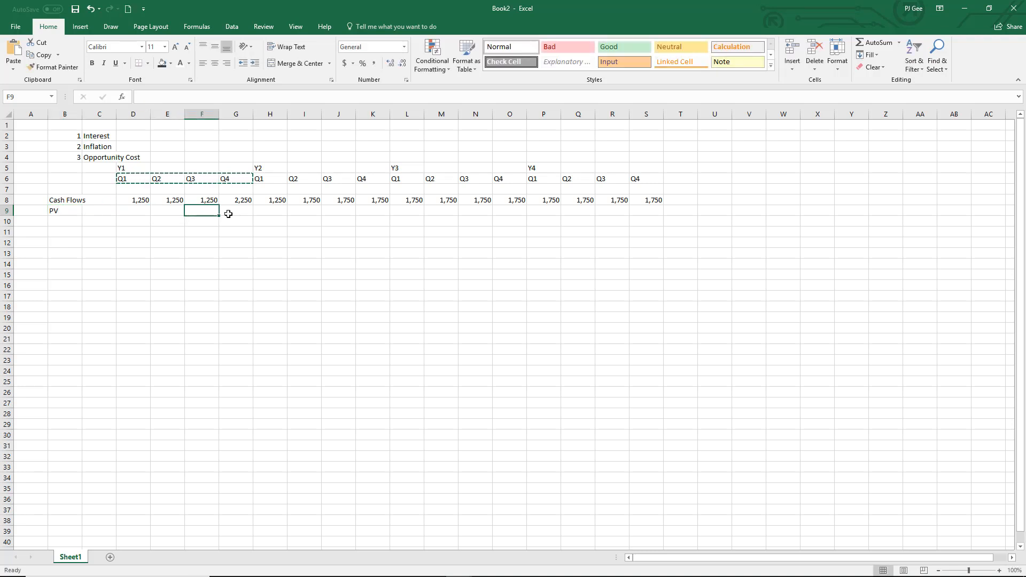
{"action": "left_click", "coordinate": [225, 212]}
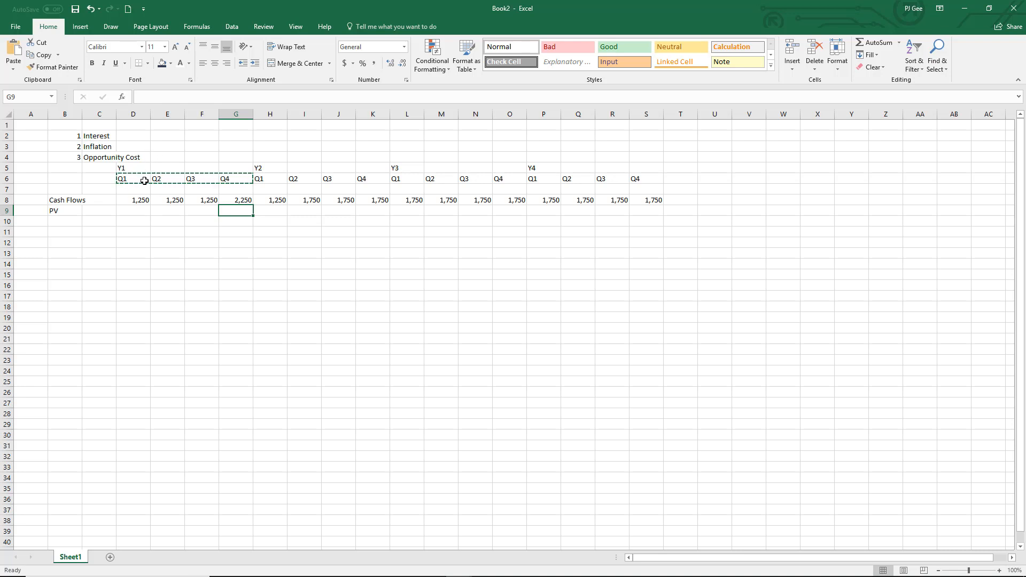
{"action": "left_click", "coordinate": [140, 200]}
{"action": "left_click", "coordinate": [140, 97]}
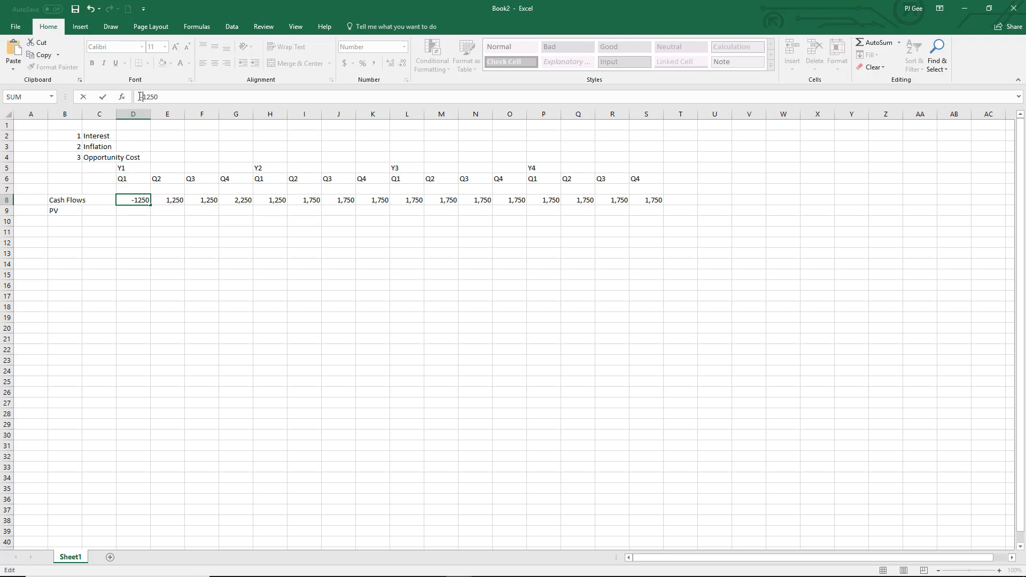
{"action": "type", "text": "-"}
{"action": "left_click", "coordinate": [201, 253]}
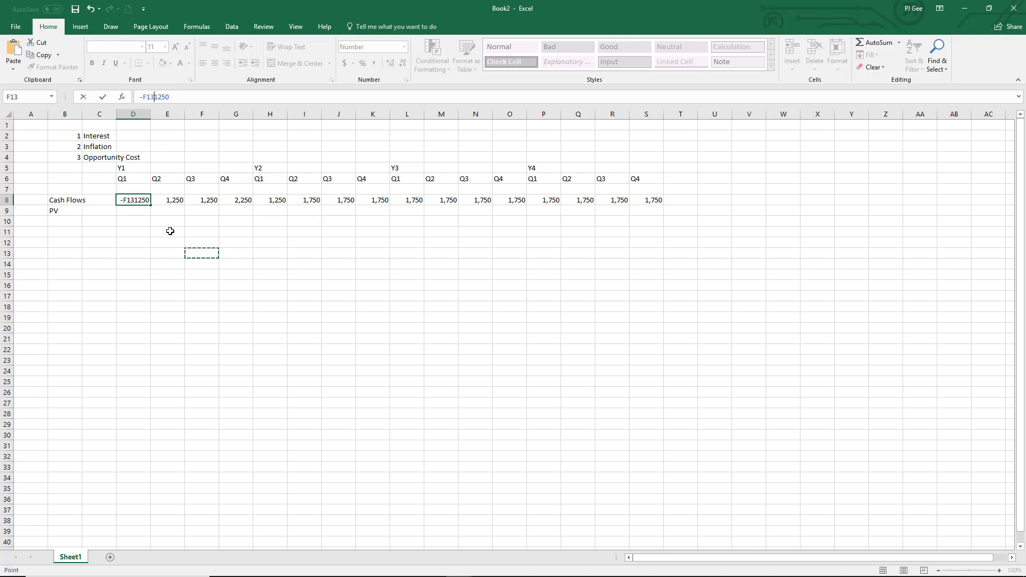
{"action": "key", "text": "Escape"}
- Set the Y1 Q1 cash flow in D8 to -1,250 and fill that value across through F8
{"action": "double_click", "coordinate": [131, 201]}
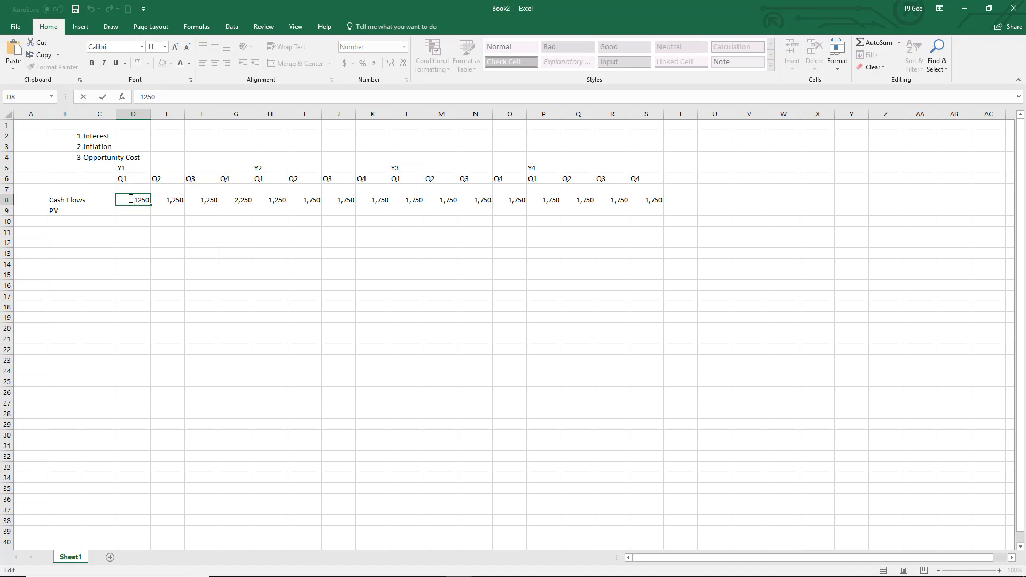
{"action": "type", "text": "-"}
{"action": "key", "text": "Return"}
{"action": "left_click", "coordinate": [149, 229]}
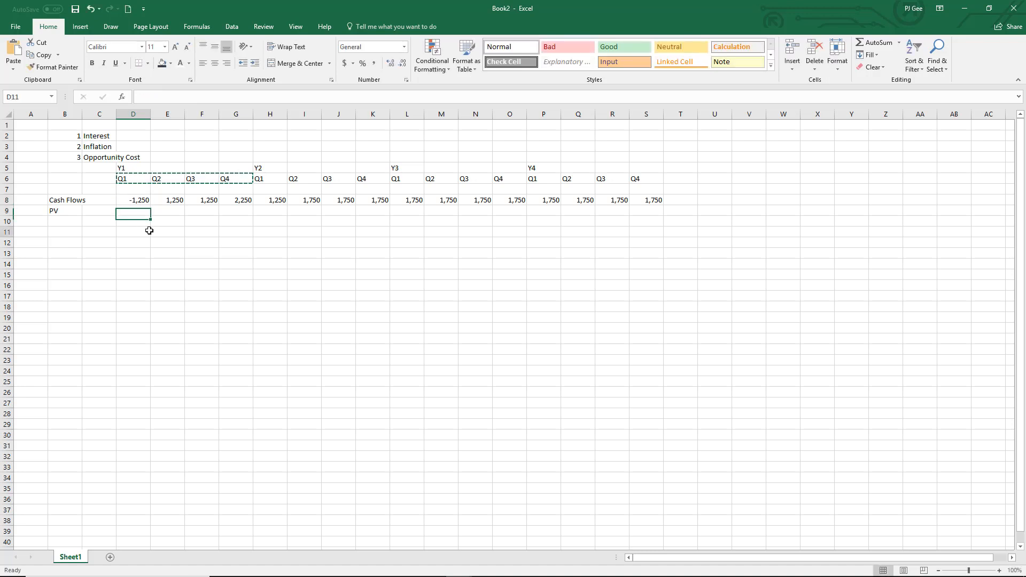
{"action": "left_click", "coordinate": [138, 199]}
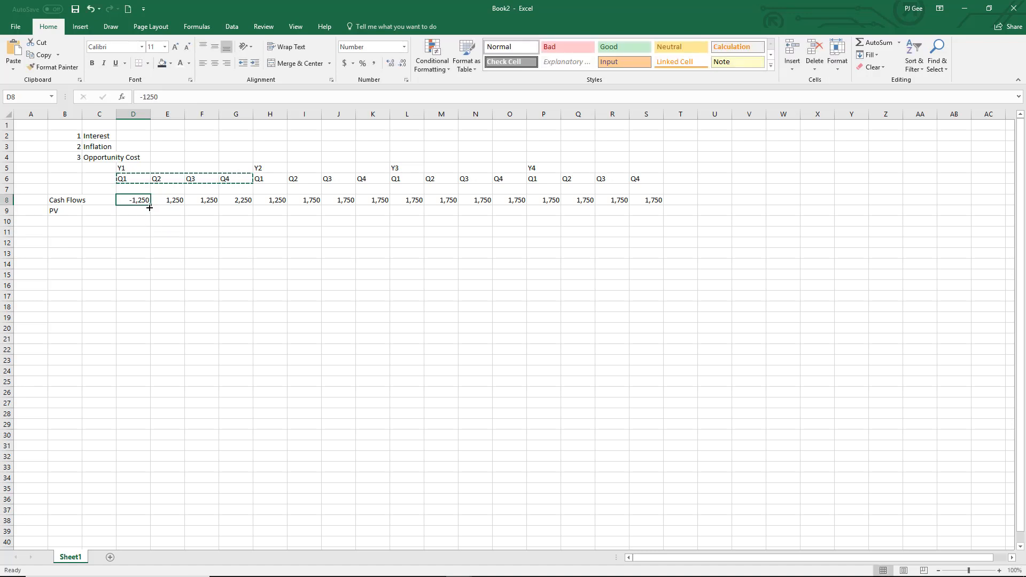
{"action": "left_click_drag", "start_coordinate": [149, 207], "coordinate": [211, 203]}
{"action": "double_click", "coordinate": [239, 201]}
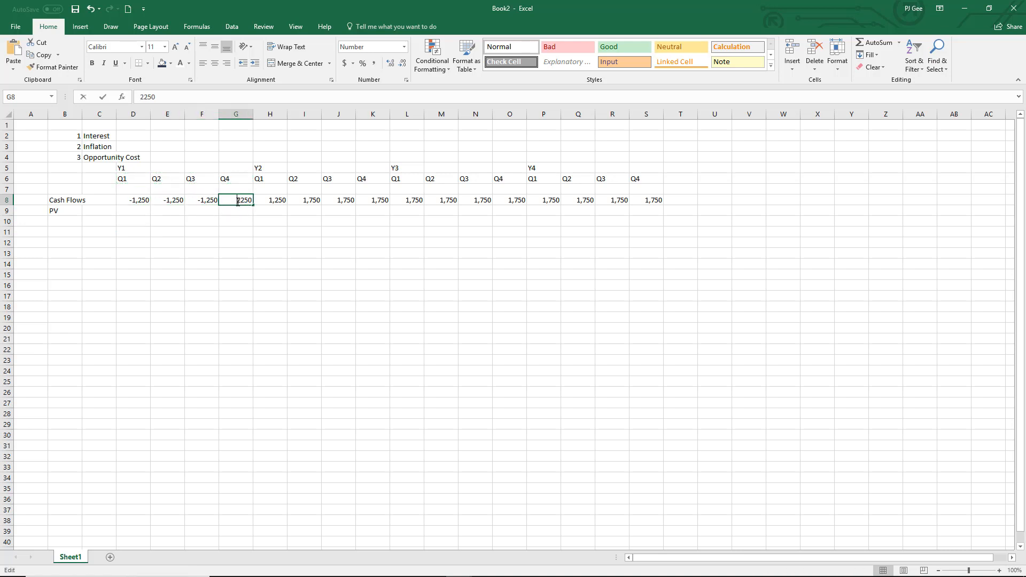
{"action": "type", "text": "-"}
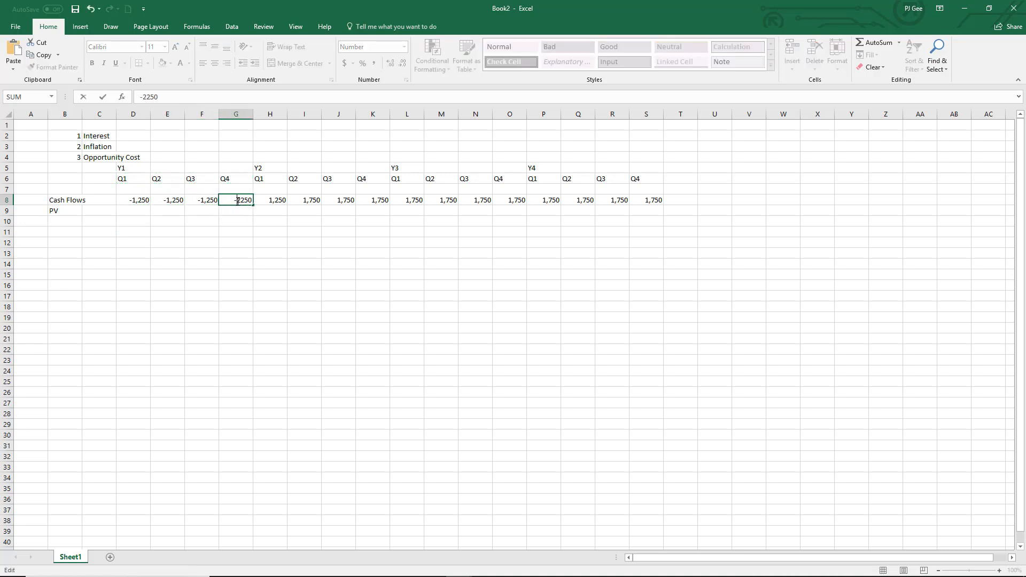
{"action": "left_click", "coordinate": [283, 201]}
{"action": "key", "text": "Escape"}
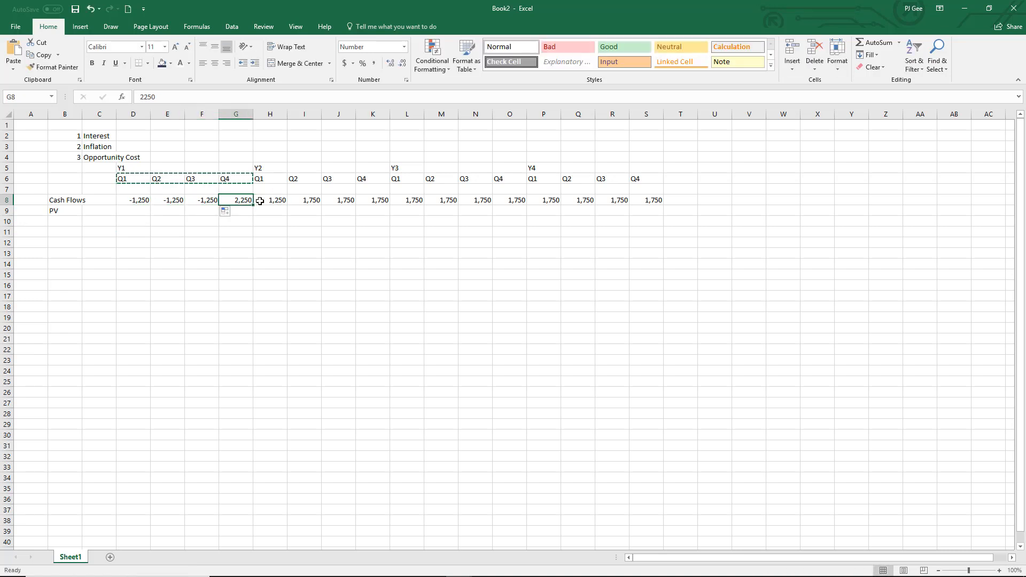
- Make the Y1 Q4 and Y2 Q1 cash flows negative, setting G8 to -2,250 and H8 to -1,250
{"action": "double_click", "coordinate": [233, 200]}
{"action": "type", "text": "-"}
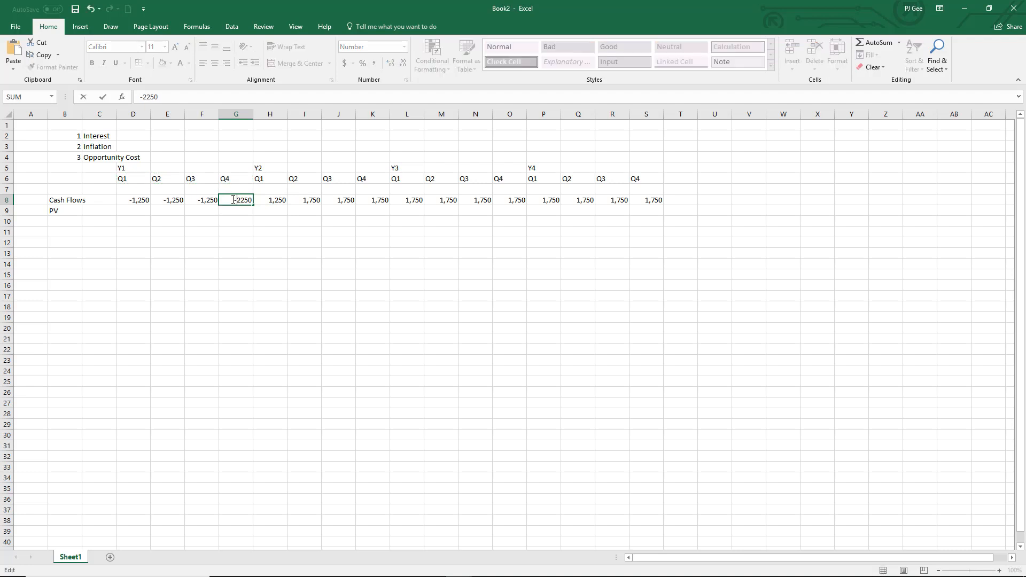
{"action": "key", "text": "Return"}
{"action": "double_click", "coordinate": [263, 201]}
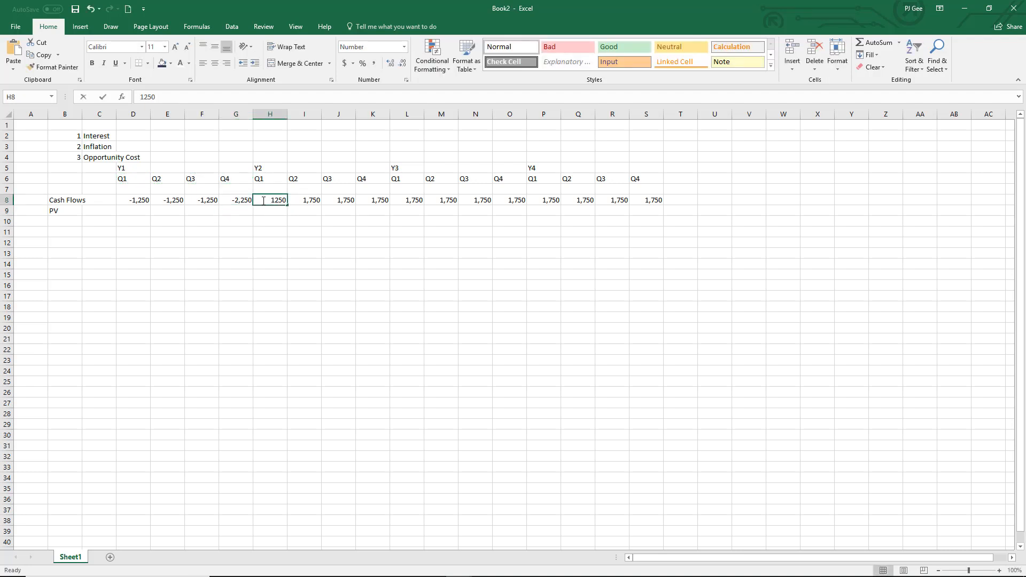
{"action": "type", "text": "-"}
{"action": "key", "text": "Return"}
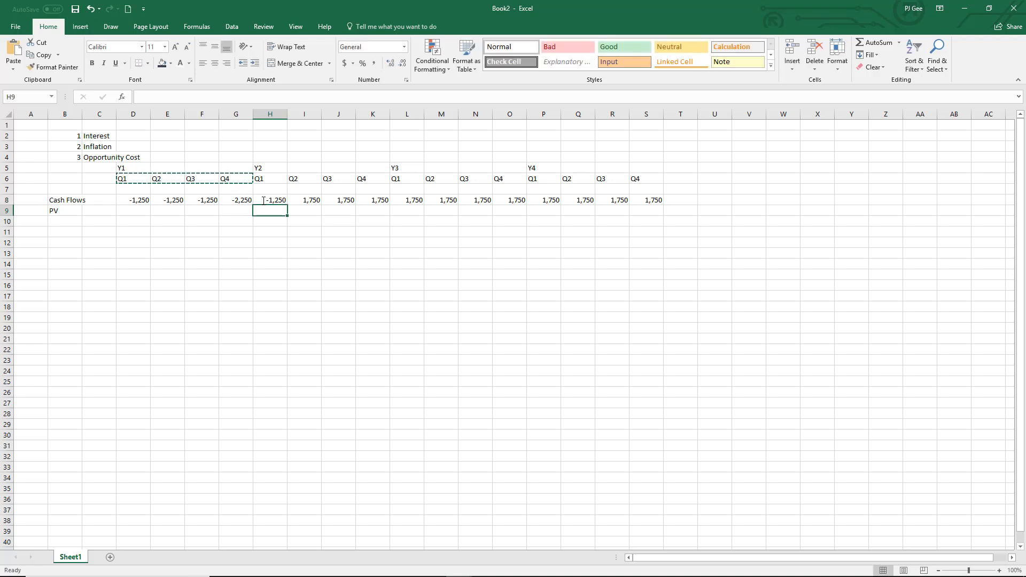
{"action": "left_click", "coordinate": [316, 306]}
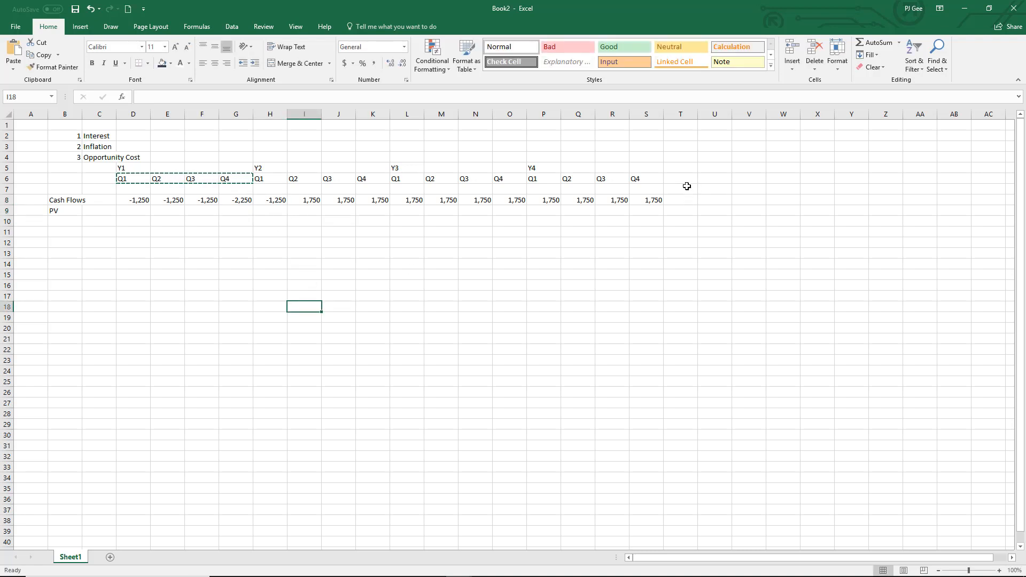
- Add the column heading Total in T6, beside the last Q4 heading
{"action": "left_click", "coordinate": [685, 178]}
{"action": "type", "text": "Ti"}
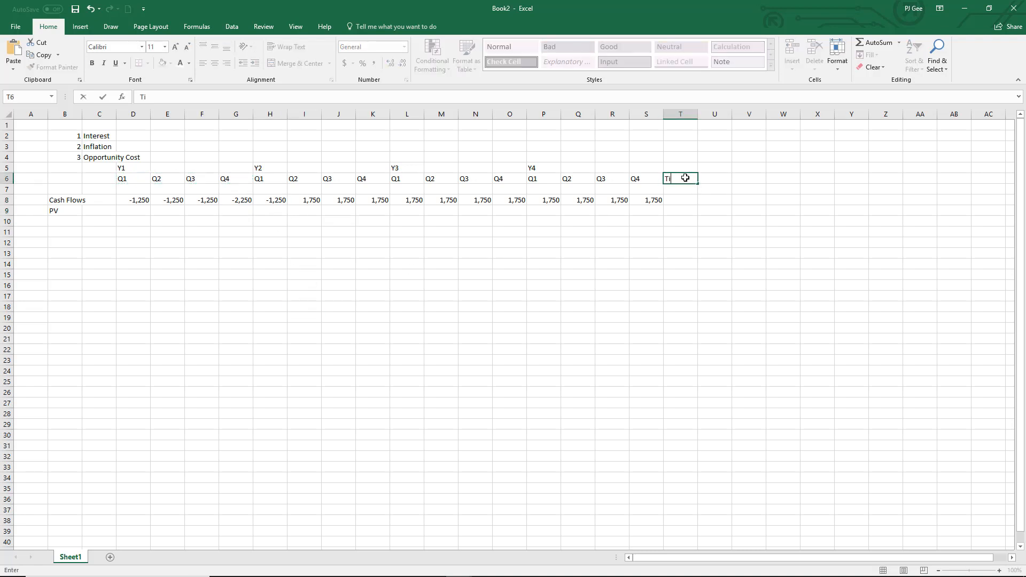
{"action": "type", "text": "="}
{"action": "key", "text": "BackSpace"}
{"action": "key", "text": "BackSpace"}
{"action": "type", "text": "total"}
{"action": "left_click", "coordinate": [712, 198]}
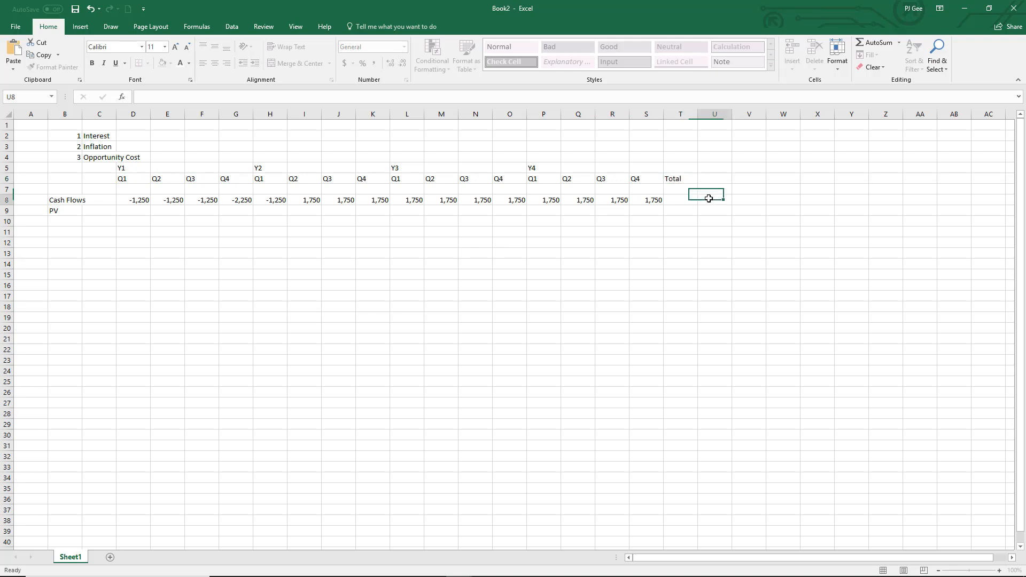
- Fill the Total column cells T6:T10 with yellow
{"action": "left_click_drag", "start_coordinate": [680, 181], "coordinate": [678, 218]}
{"action": "left_click", "coordinate": [170, 63]}
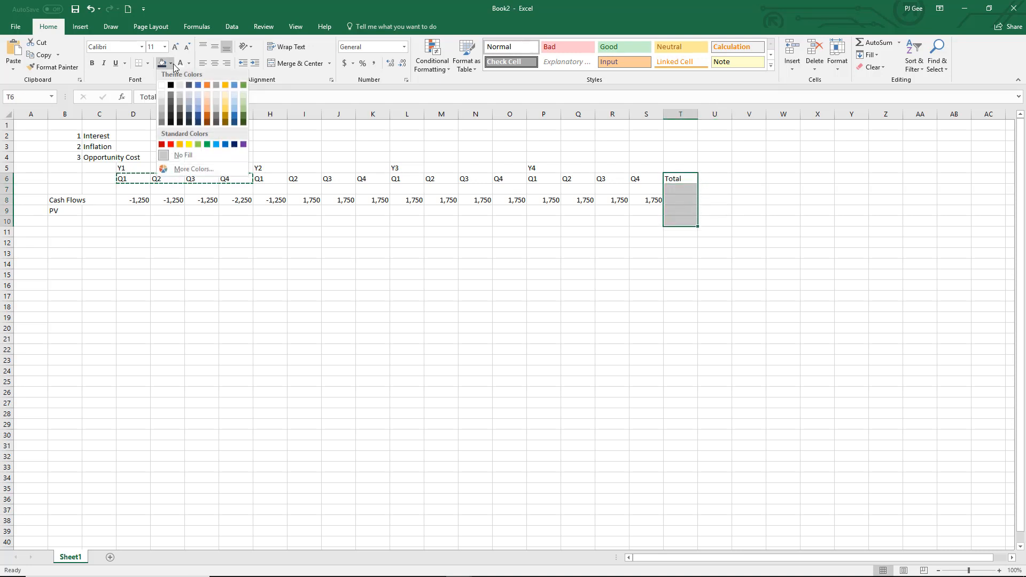
{"action": "left_click", "coordinate": [189, 146]}
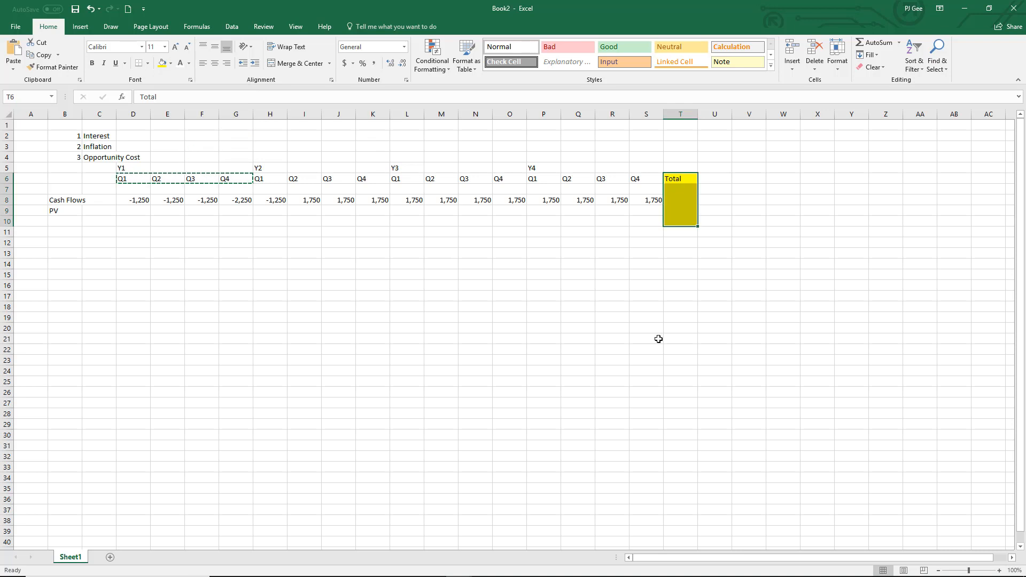
{"action": "left_click", "coordinate": [655, 338]}
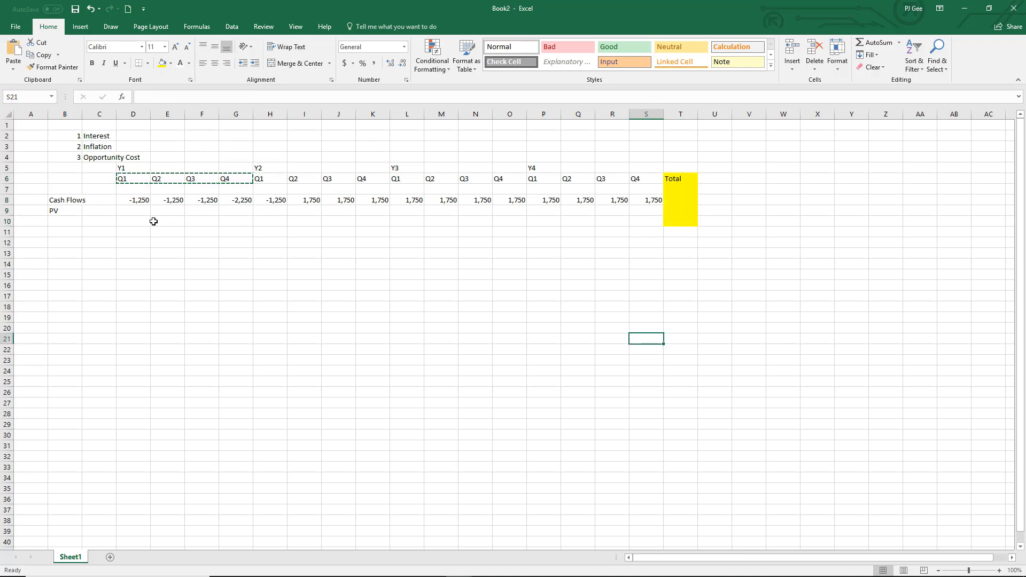
- Fill the row label cells B5:B9 and the year and quarter header cells C5:S6 with dark blue-gray
{"action": "left_click_drag", "start_coordinate": [73, 211], "coordinate": [68, 172]}
{"action": "key", "text": "ctrl+v"}
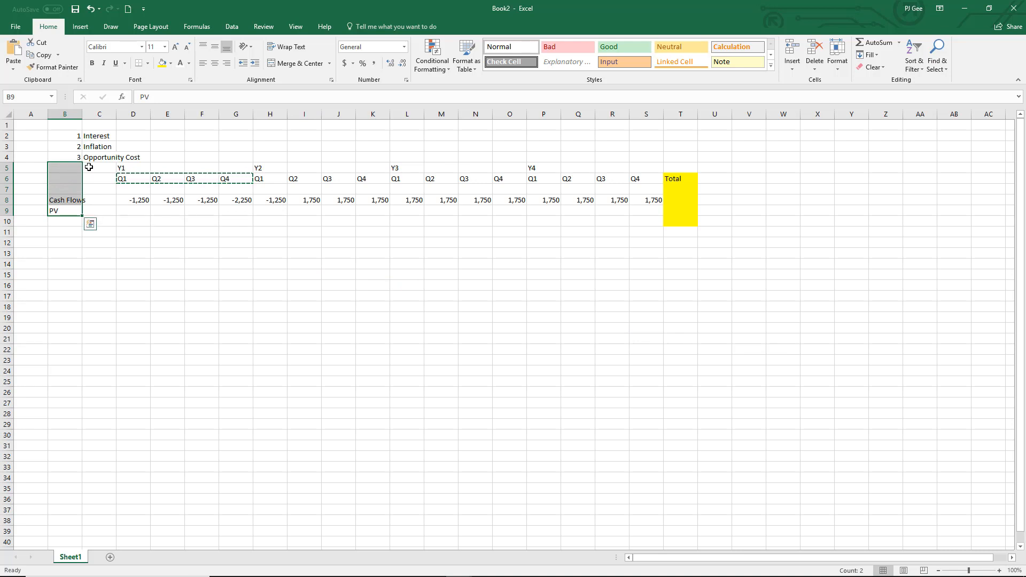
{"action": "left_click_drag", "start_coordinate": [87, 167], "coordinate": [646, 182]}
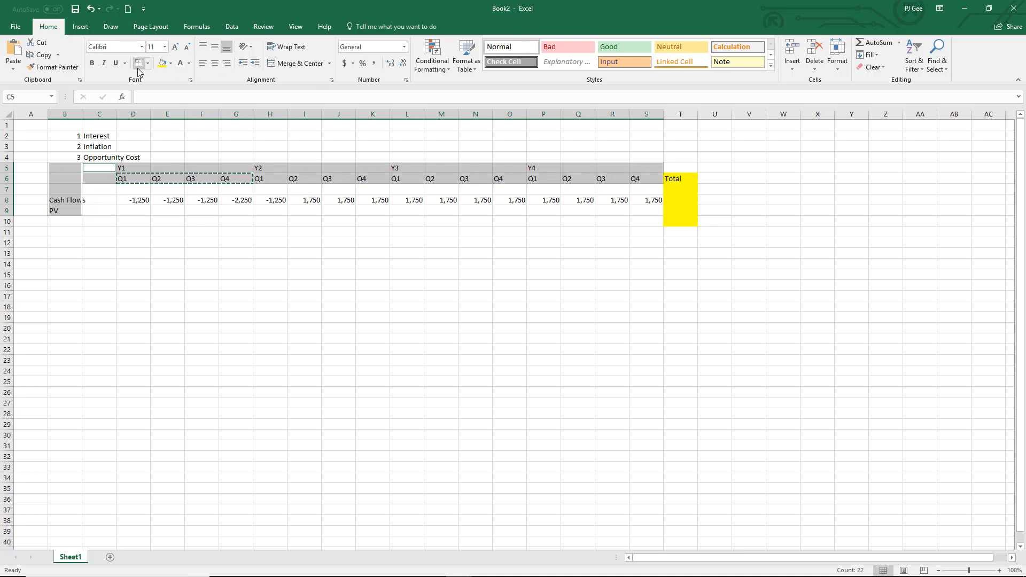
{"action": "left_click", "coordinate": [170, 63]}
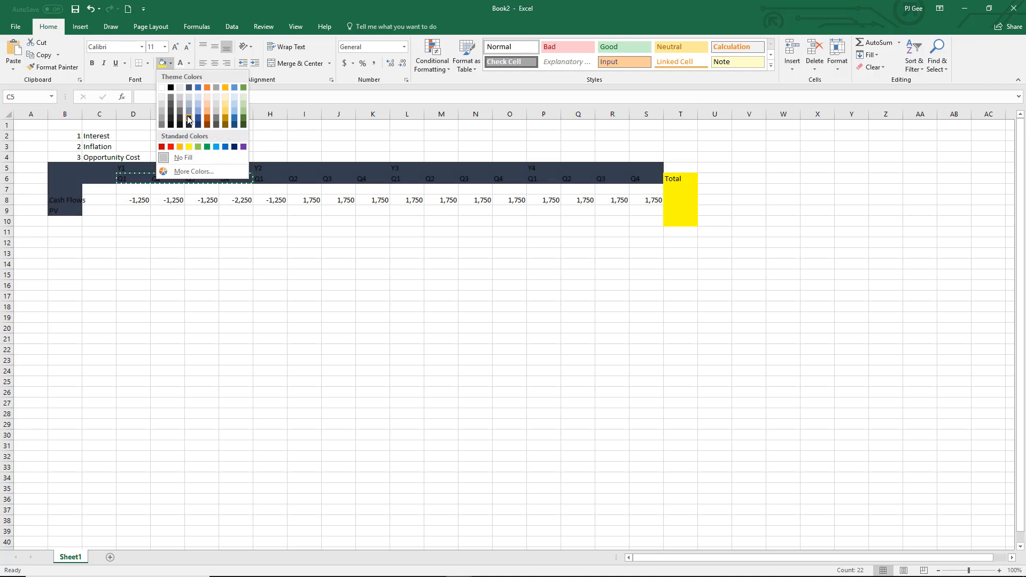
{"action": "left_click", "coordinate": [188, 118]}
- Make the text of the dark row label and header cells white and bold, and clear the leftover copy marquee
{"action": "left_click", "coordinate": [180, 63]}
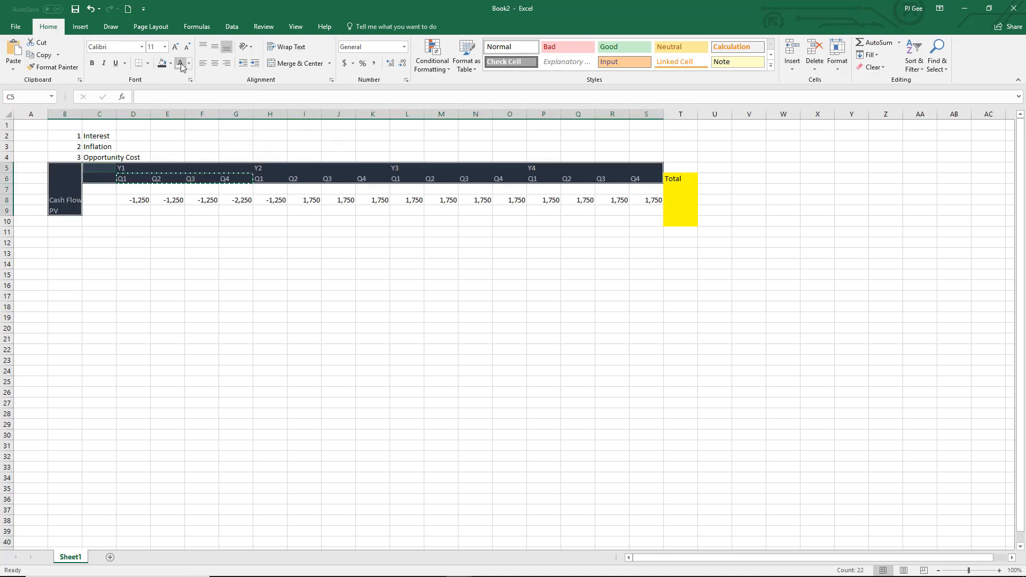
{"action": "left_click", "coordinate": [92, 63]}
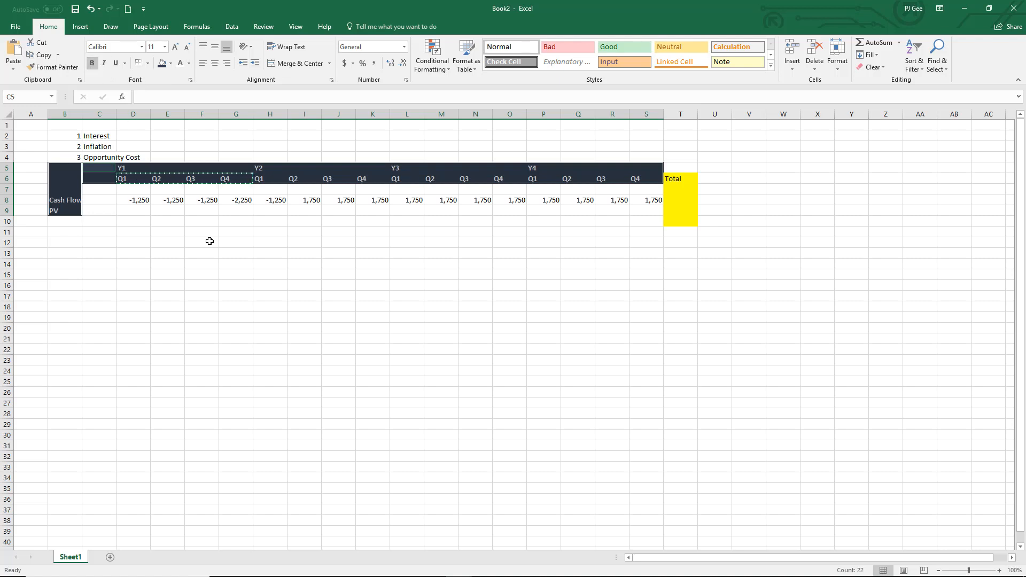
{"action": "left_click", "coordinate": [269, 327]}
{"action": "left_click", "coordinate": [411, 288]}
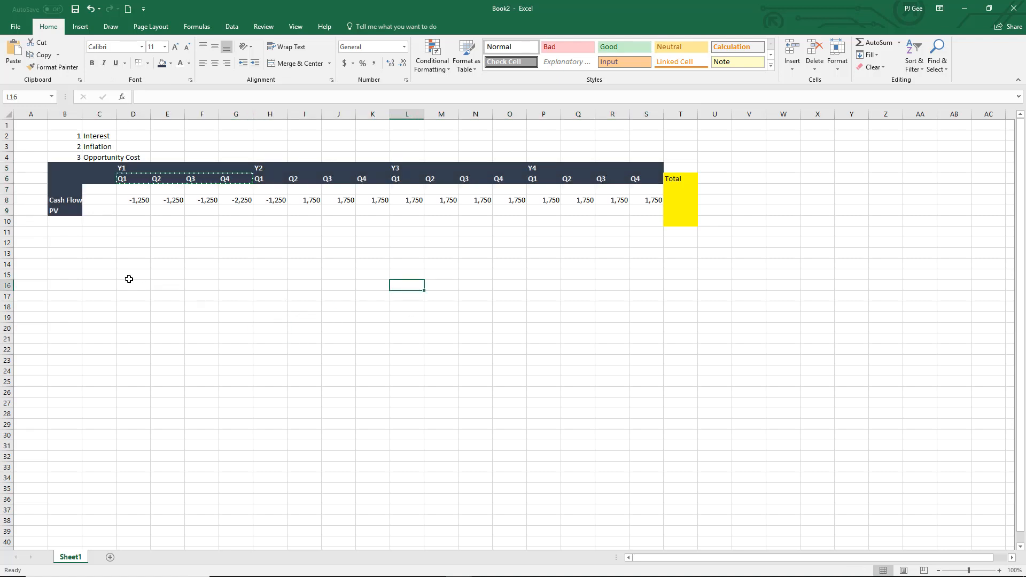
{"action": "key", "text": "Escape"}
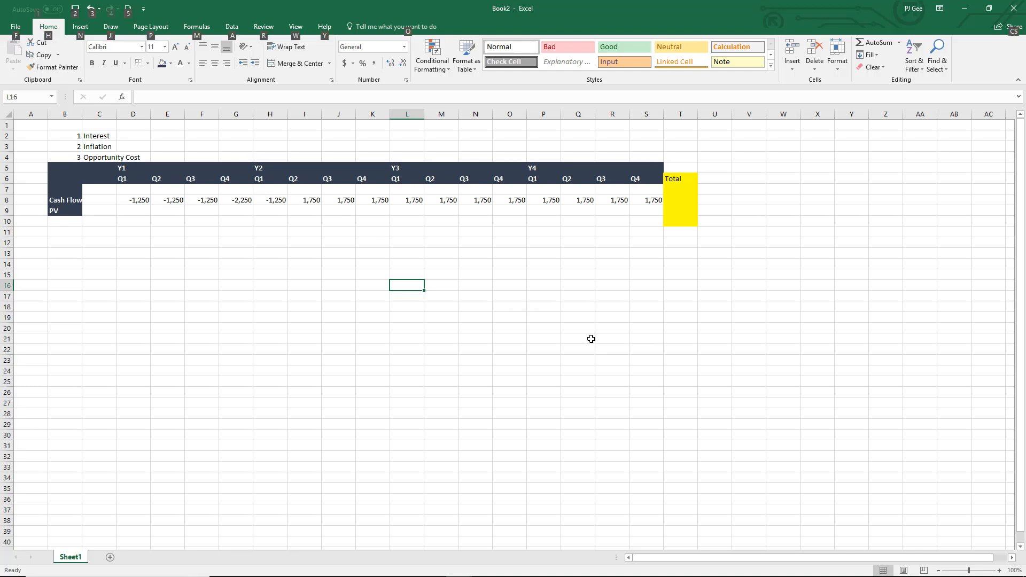
- Glance at Exhibit 3.9 in the browser, then total the cash flows in T8 with =SUM(D8:S8)
{"action": "key", "text": "alt+Tab"}
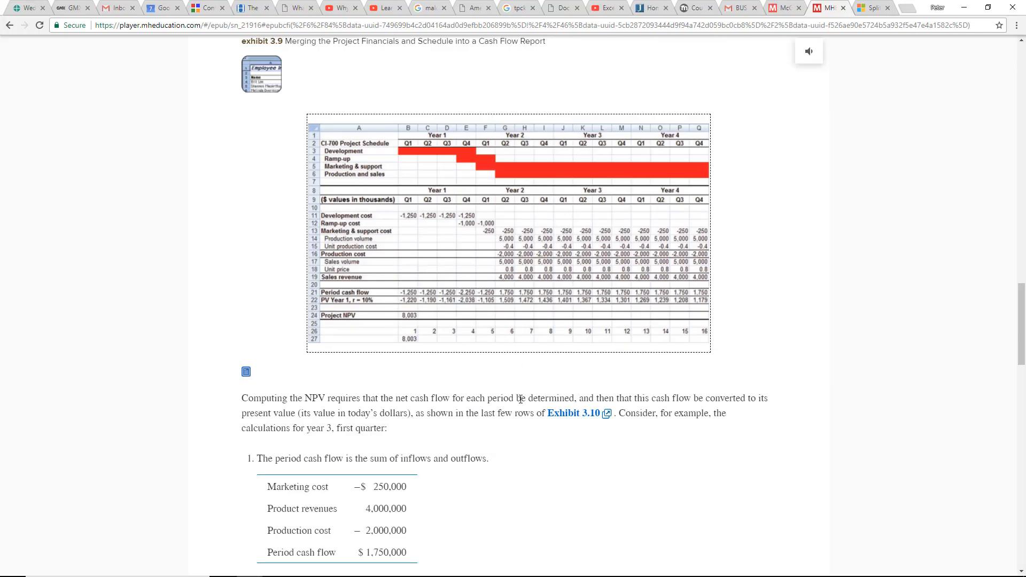
{"action": "key", "text": "alt+Tab"}
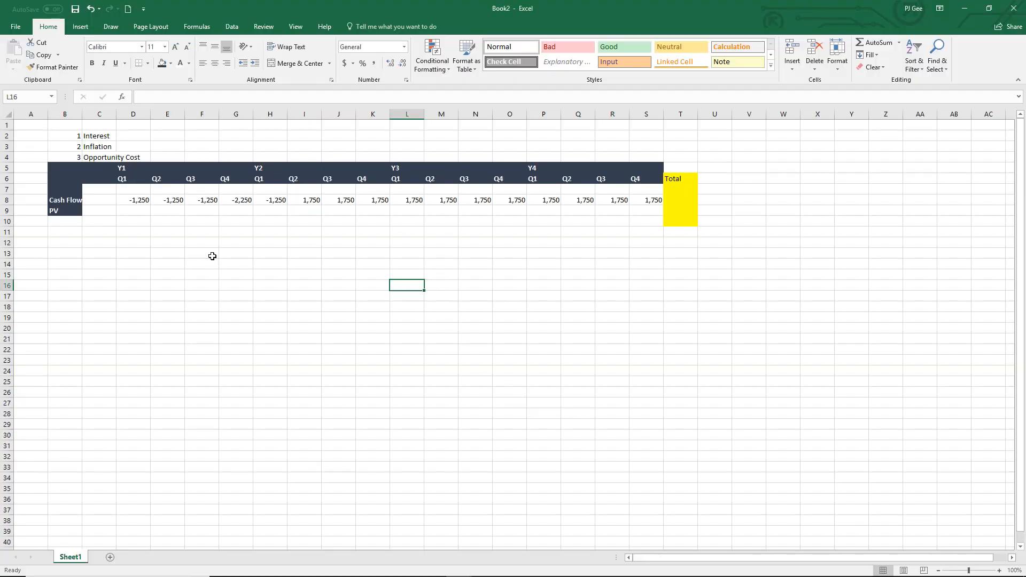
{"action": "left_click", "coordinate": [690, 199]}
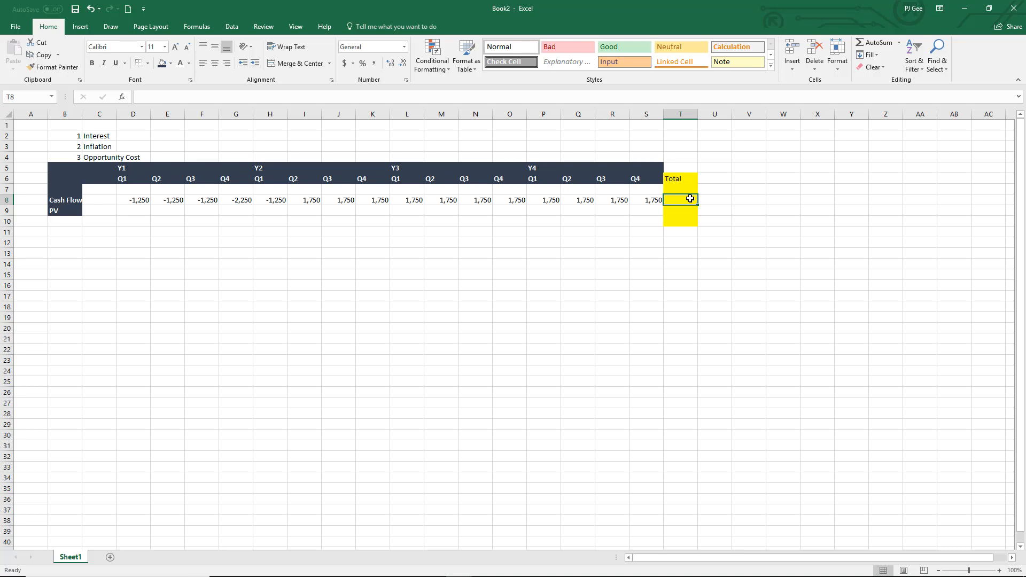
{"action": "key", "text": "alt+equal"}
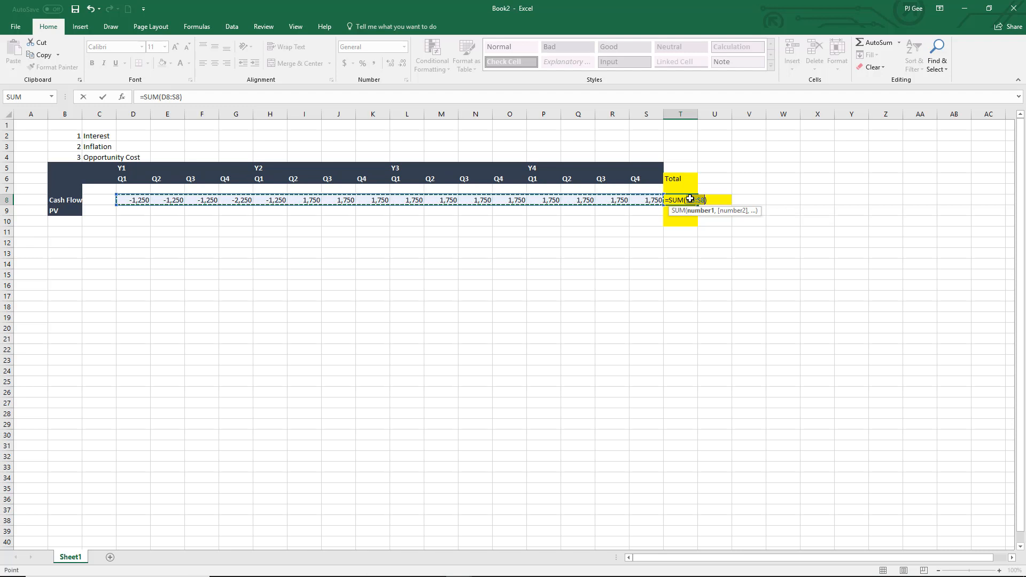
{"action": "key", "text": "ctrl+Return"}
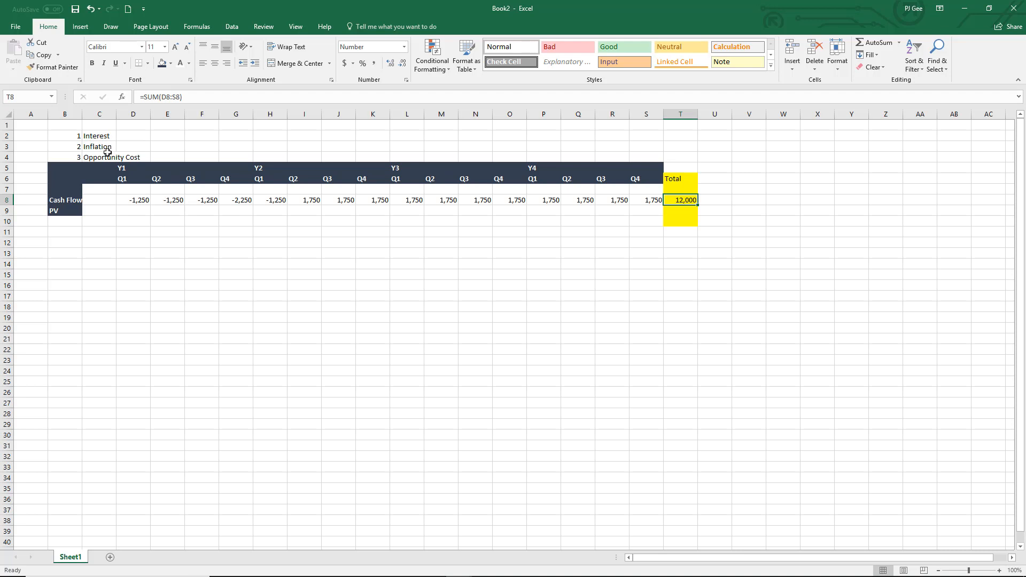
- Handwrite the present value formula CF over (1+r)^per in black ink below the PV row
{"action": "left_click", "coordinate": [133, 210]}
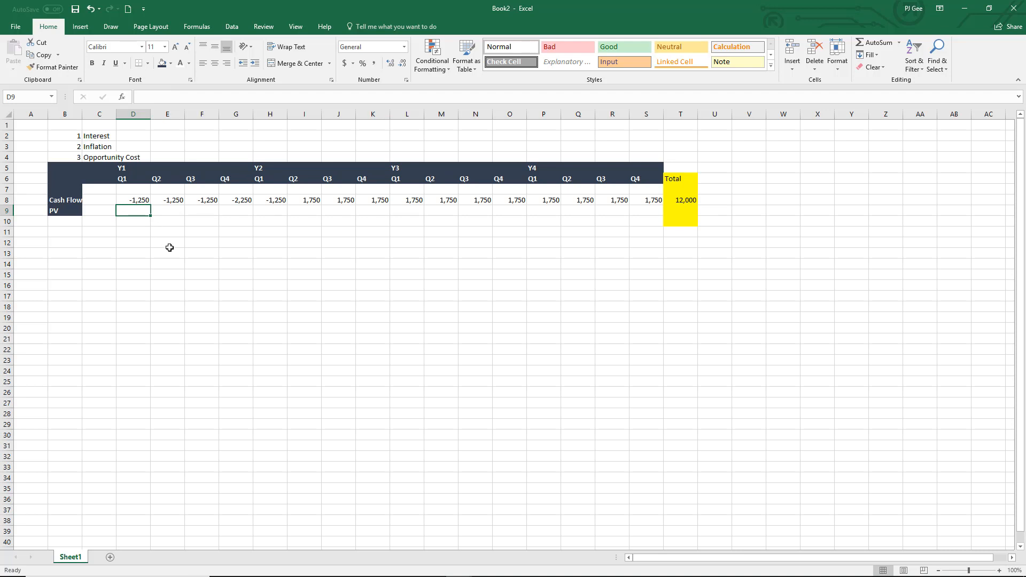
{"action": "left_click", "coordinate": [111, 26]}
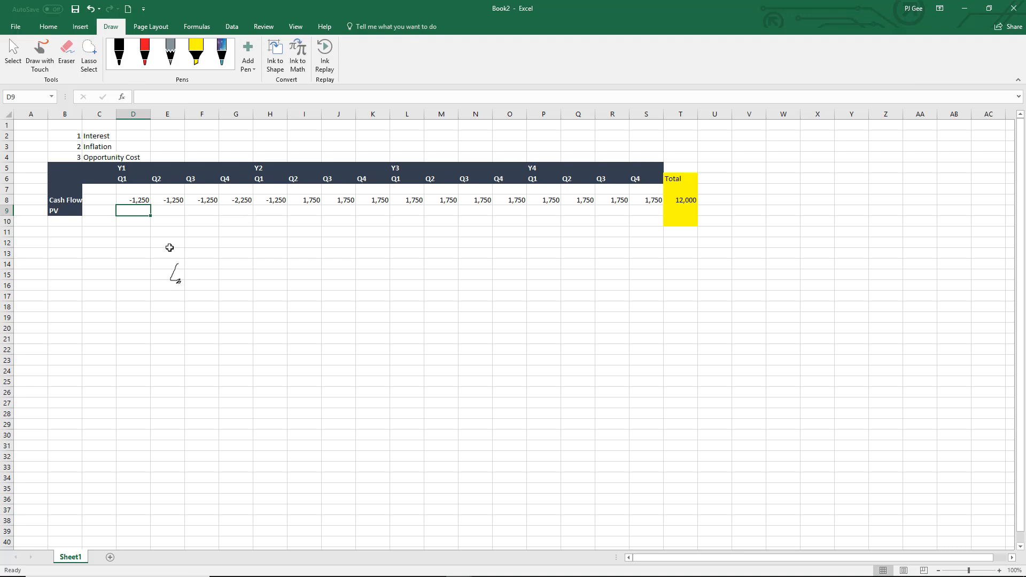
{"action": "key", "text": "ctrl+z"}
{"action": "mouse_move", "coordinate": [130, 231]}
{"action": "left_mouse_down"}
{"action": "mouse_move", "coordinate": [116, 242]}
{"action": "mouse_move", "coordinate": [130, 243]}
{"action": "mouse_move", "coordinate": [142, 227]}
{"action": "mouse_move", "coordinate": [131, 252]}
{"action": "mouse_move", "coordinate": [143, 249]}
{"action": "left_mouse_up"}
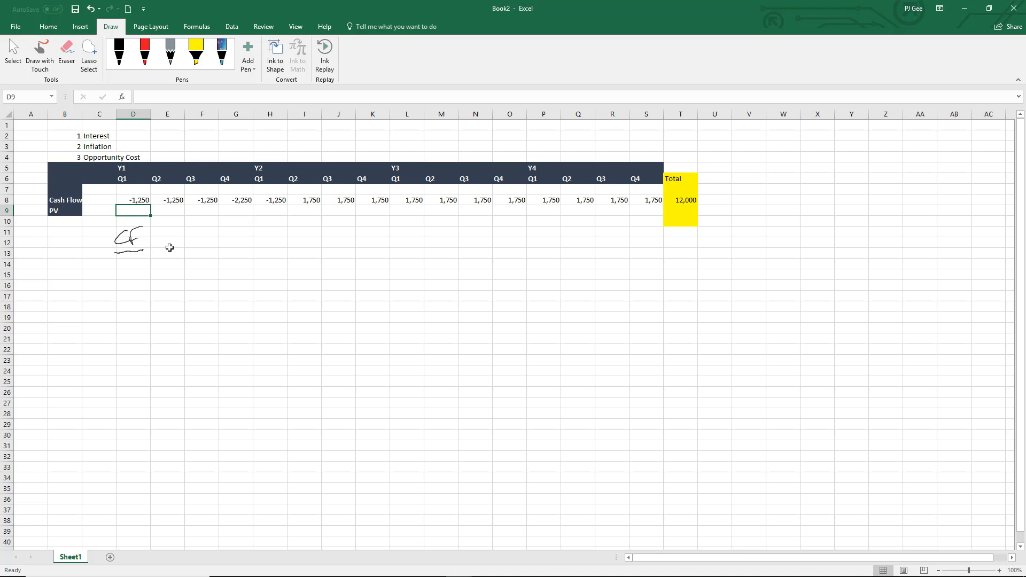
{"action": "mouse_move", "coordinate": [108, 264]}
{"action": "left_mouse_down"}
{"action": "mouse_move", "coordinate": [110, 289]}
{"action": "mouse_move", "coordinate": [129, 288]}
{"action": "left_mouse_up"}
{"action": "mouse_move", "coordinate": [123, 276]}
{"action": "left_mouse_down"}
{"action": "mouse_move", "coordinate": [147, 276]}
{"action": "mouse_move", "coordinate": [155, 289]}
{"action": "mouse_move", "coordinate": [166, 273]}
{"action": "left_mouse_up"}
{"action": "mouse_move", "coordinate": [173, 257]}
{"action": "left_mouse_down"}
{"action": "mouse_move", "coordinate": [172, 278]}
{"action": "mouse_move", "coordinate": [203, 261]}
{"action": "left_mouse_up"}
- Insert three blank rows above the Y1 to Y4 header row, between it and the Opportunity Cost label
{"action": "left_click", "coordinate": [5, 168]}
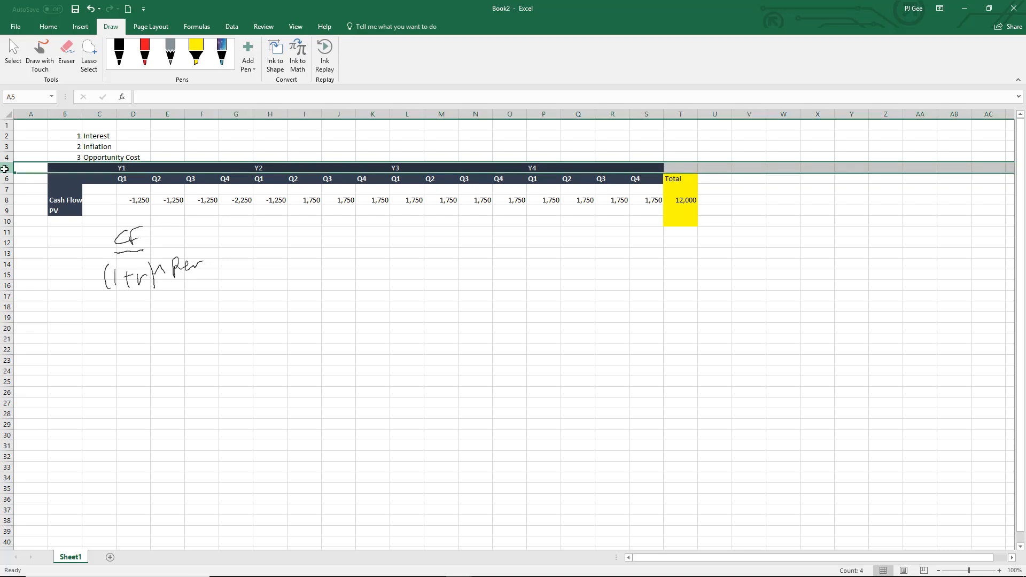
{"action": "right_click", "coordinate": [4, 169]}
{"action": "left_click", "coordinate": [42, 244]}
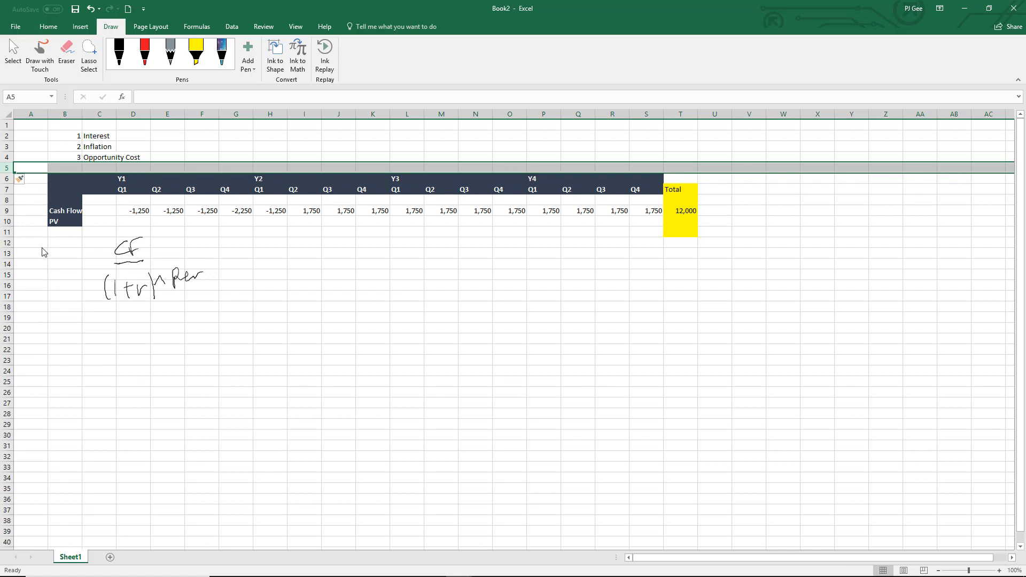
{"action": "key", "text": "F4"}
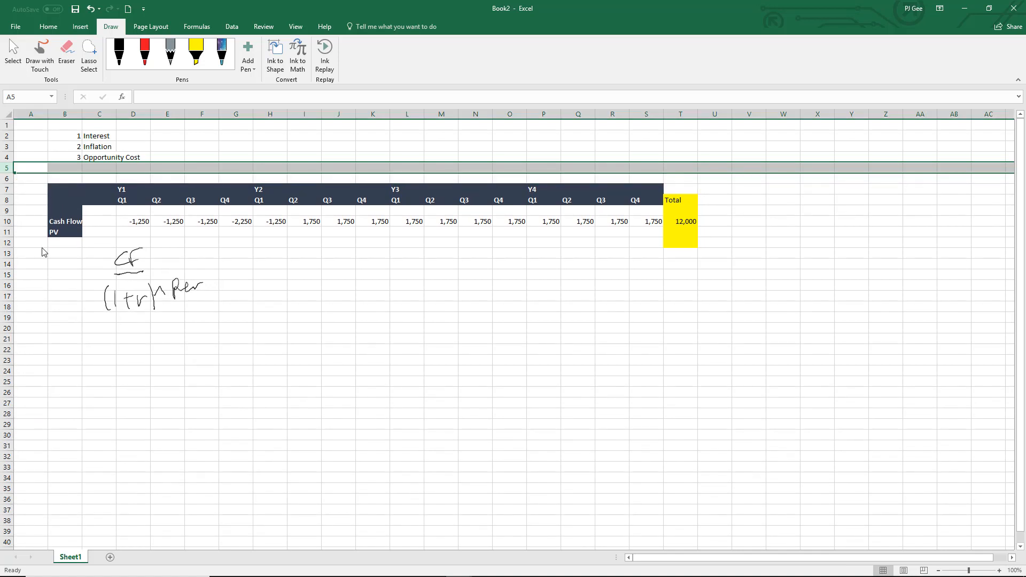
{"action": "key", "text": "F4"}
{"action": "left_click", "coordinate": [276, 347]}
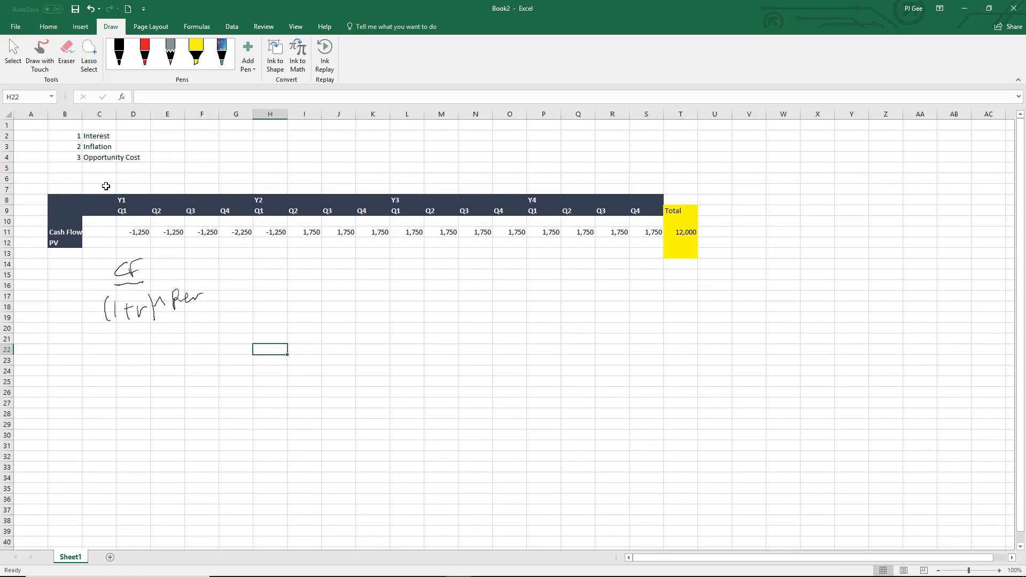
{"action": "left_click", "coordinate": [3, 189]}
{"action": "right_click", "coordinate": [4, 189]}
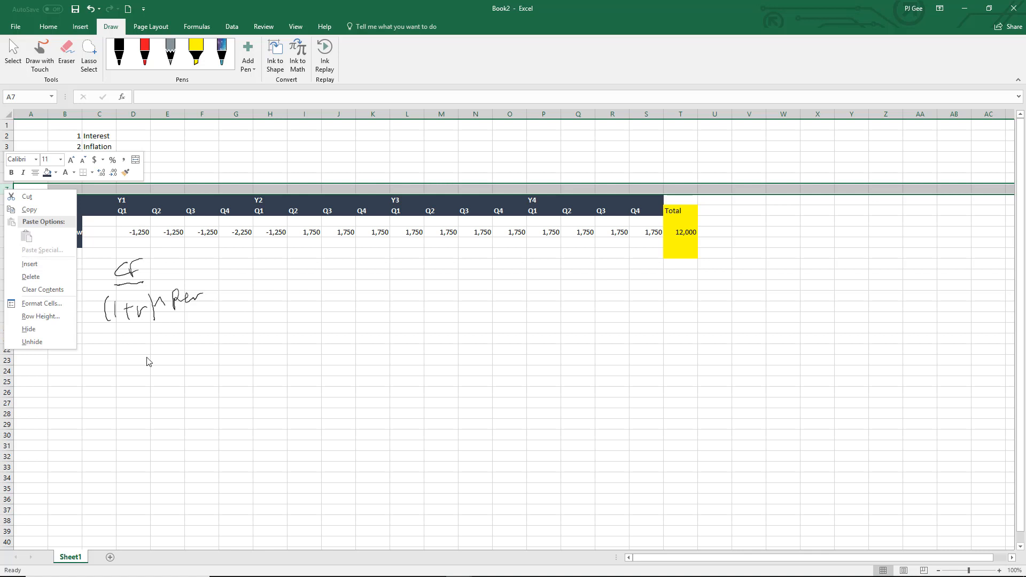
{"action": "key", "text": "Escape"}
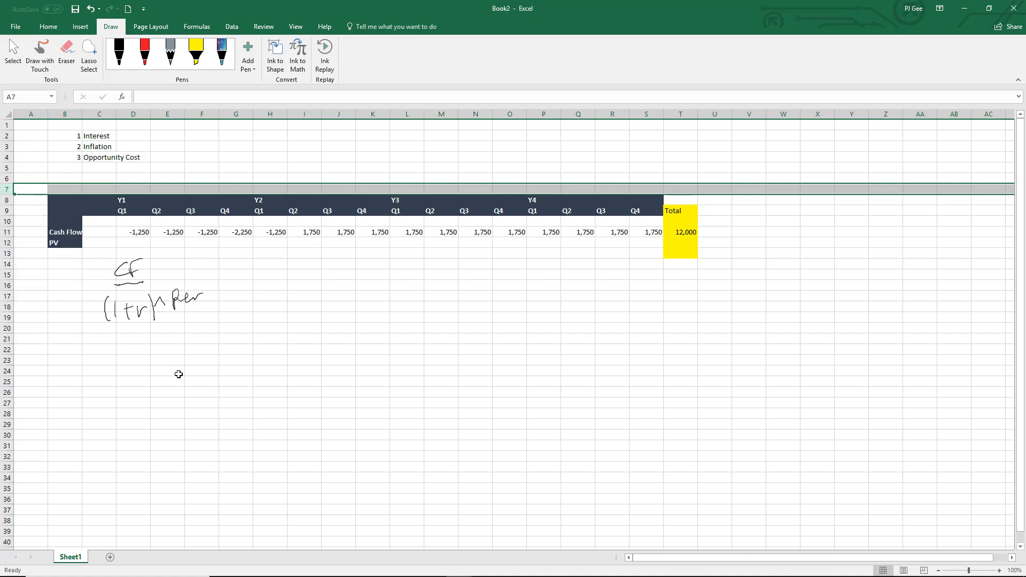
{"action": "left_click", "coordinate": [248, 347]}
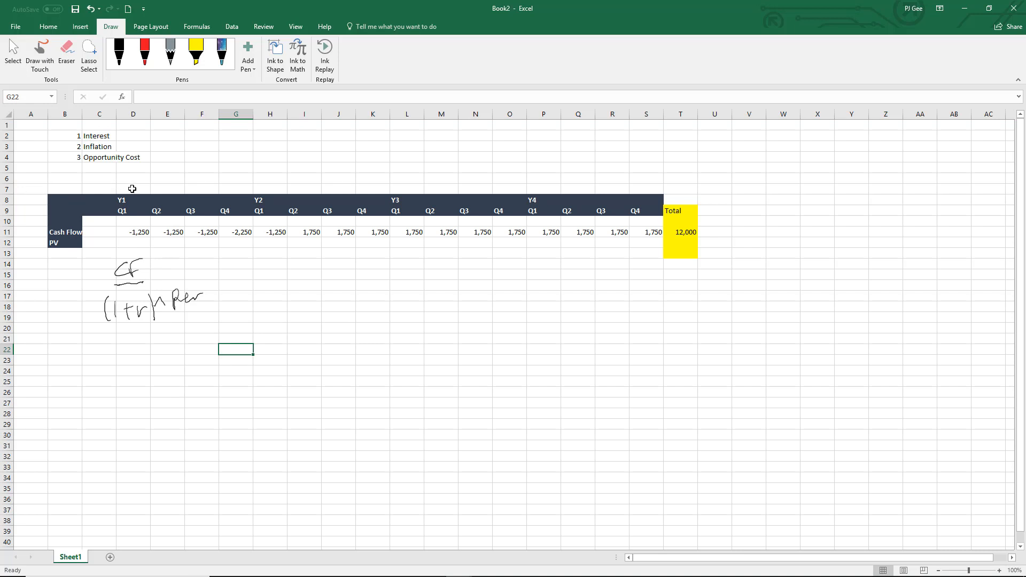
- Number the quarterly periods 1 to 16 in D7:S7, above the year header row, by extending the series 1, 2
{"action": "left_click", "coordinate": [132, 188]}
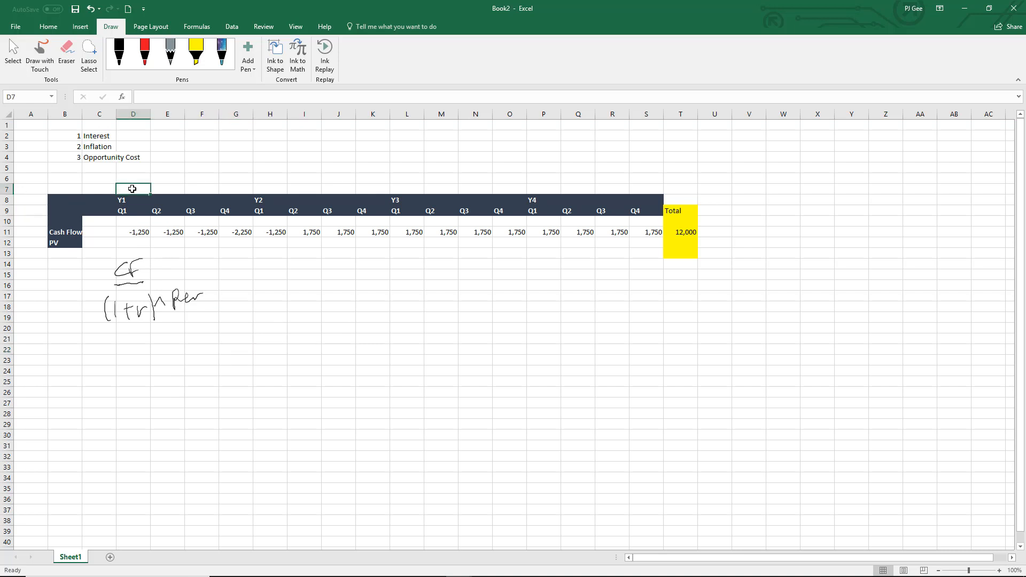
{"action": "type", "text": "1"}
{"action": "left_click", "coordinate": [174, 191]}
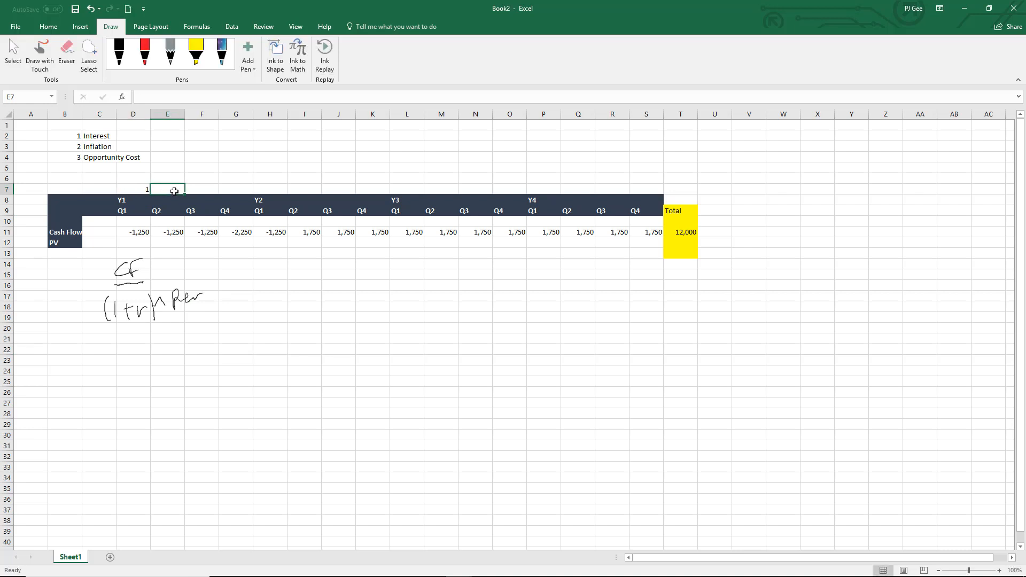
{"action": "type", "text": "2"}
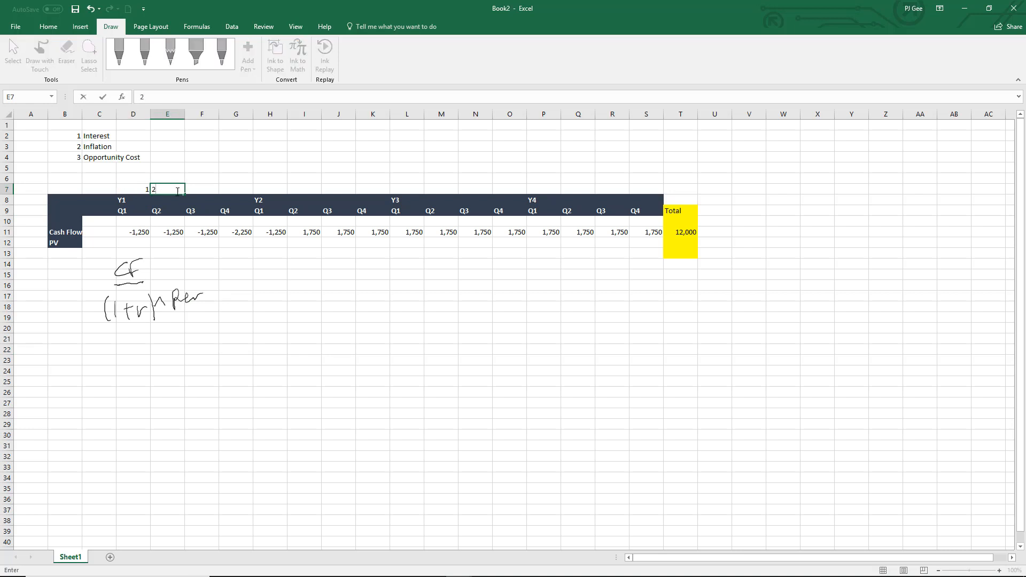
{"action": "left_click", "coordinate": [200, 189]}
{"action": "left_click", "coordinate": [229, 328]}
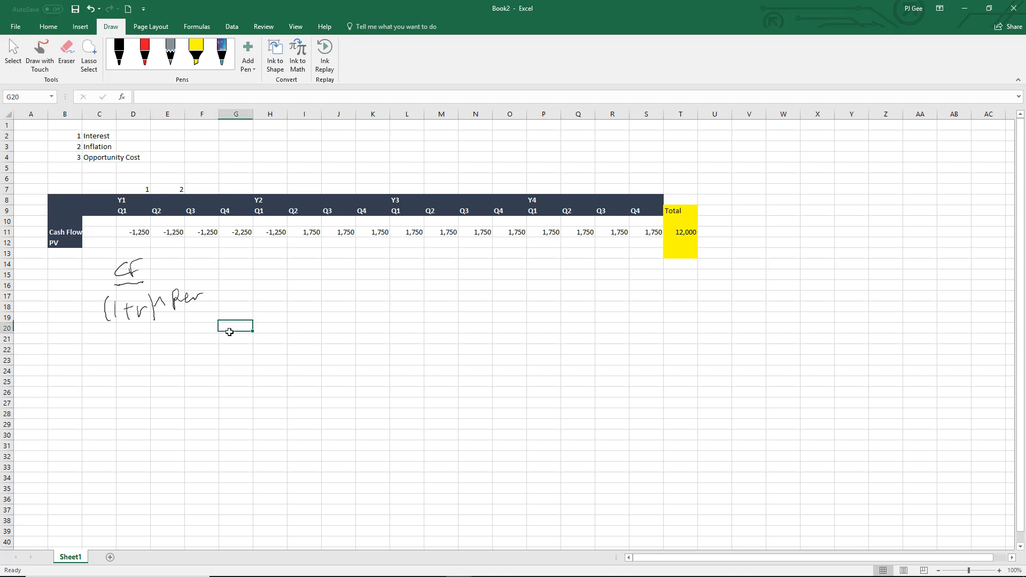
{"action": "left_click_drag", "start_coordinate": [137, 190], "coordinate": [649, 184]}
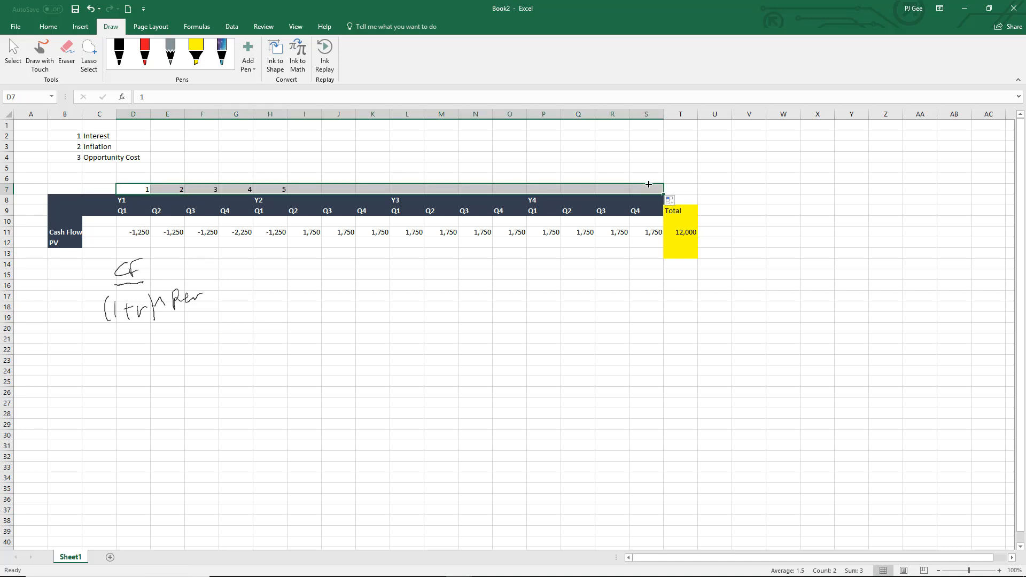
{"action": "left_click", "coordinate": [659, 382]}
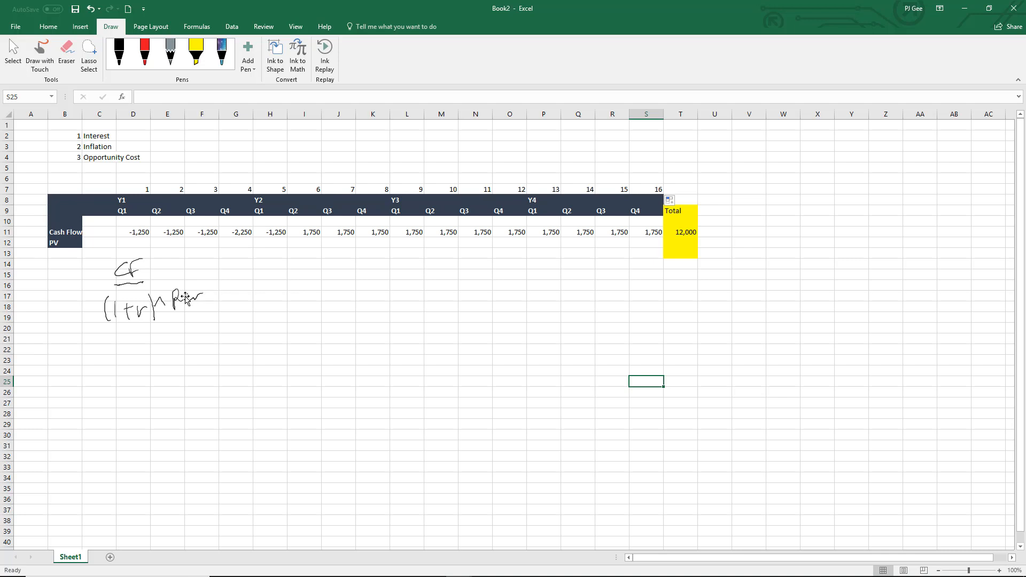
- Label B5 as AR and look up the annual discount rate in the browser text below Exhibit 3.9
{"action": "left_click", "coordinate": [76, 168]}
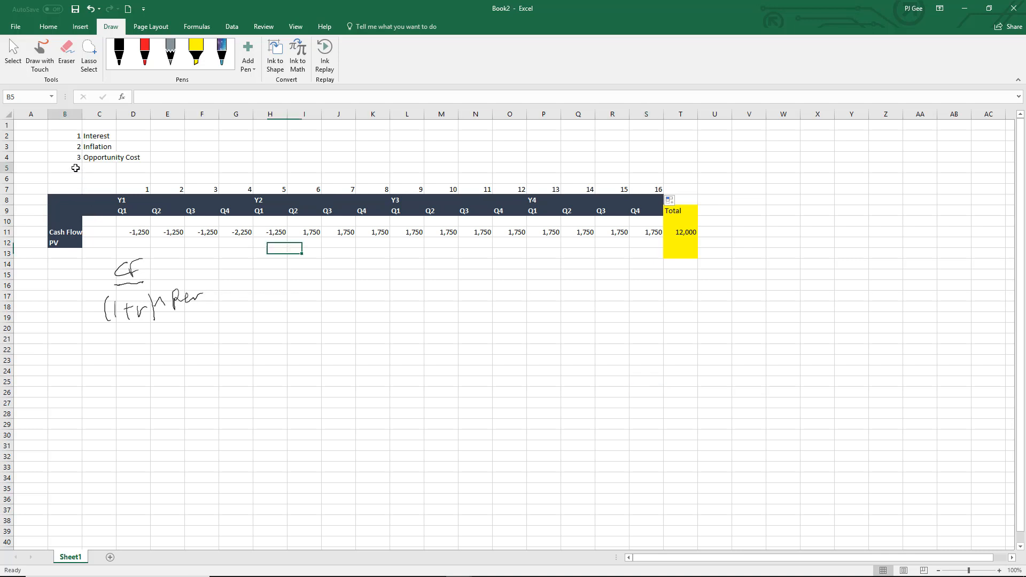
{"action": "type", "text": "AR"}
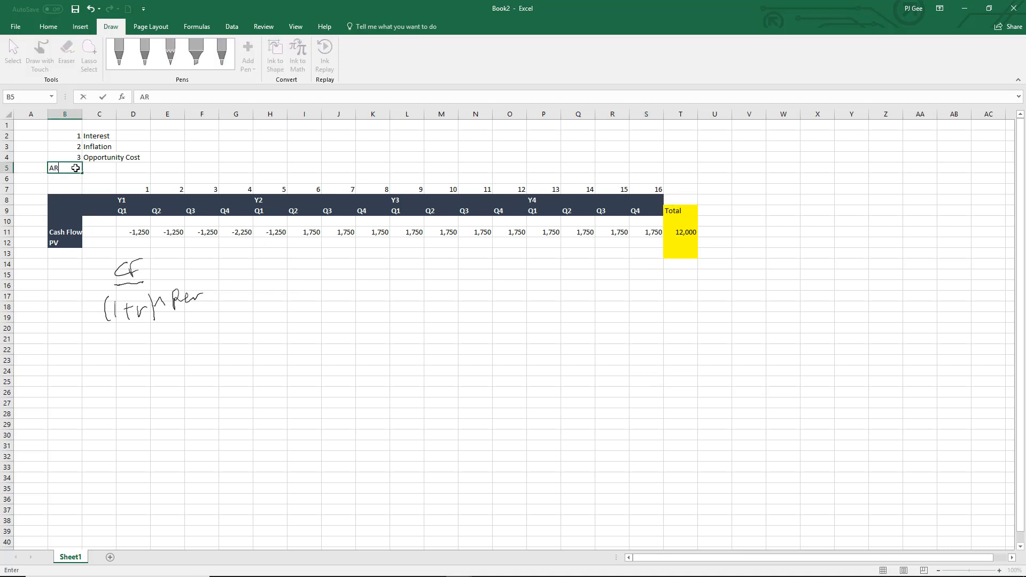
{"action": "key", "text": "alt+Tab"}
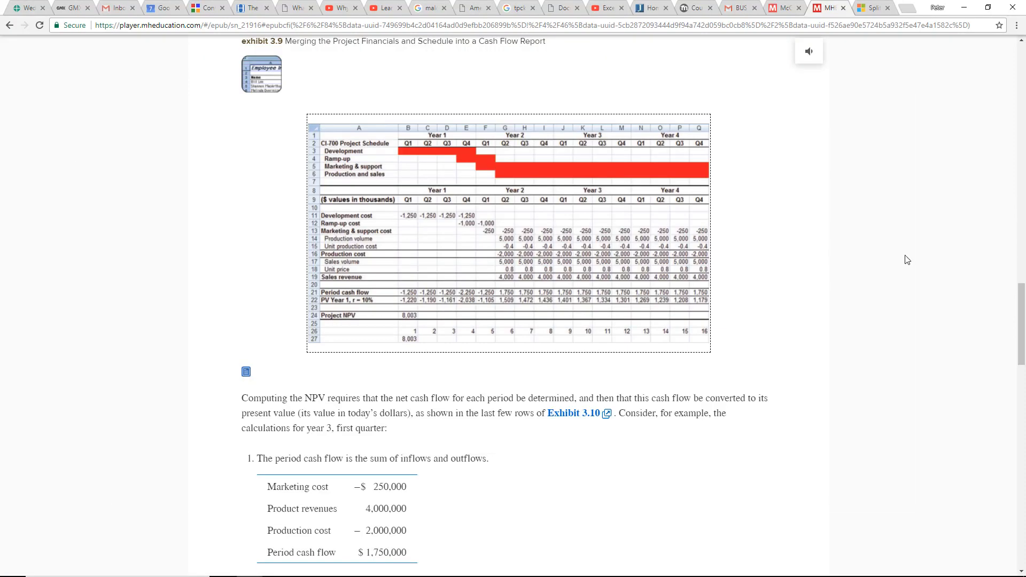
{"action": "mouse_move", "coordinate": [1021, 313]}
{"action": "left_mouse_down"}
{"action": "mouse_move", "coordinate": [1025, 226]}
{"action": "mouse_move", "coordinate": [1022, 324]}
{"action": "left_mouse_up"}
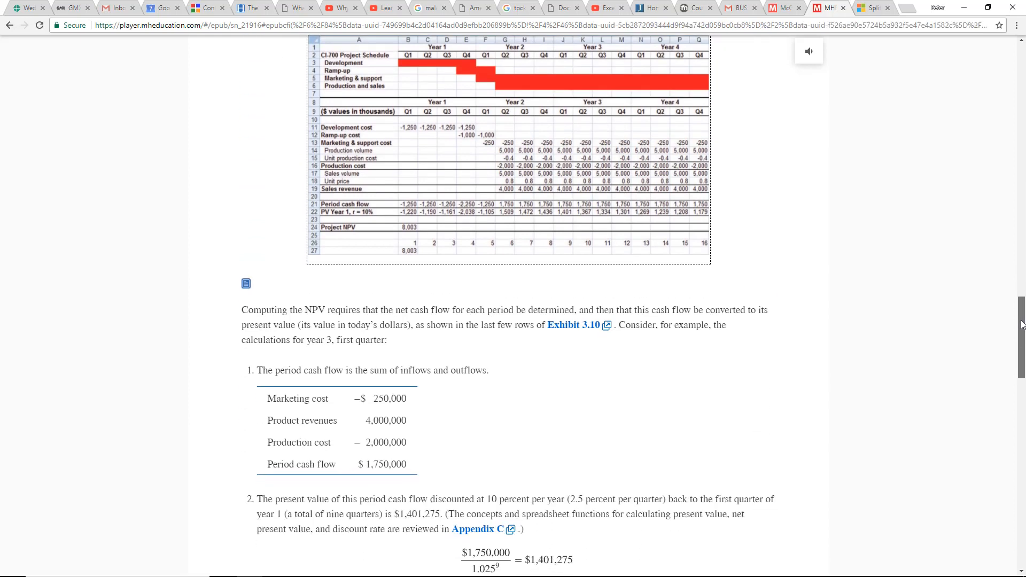
{"action": "left_click_drag", "start_coordinate": [1022, 324], "coordinate": [1021, 340]}
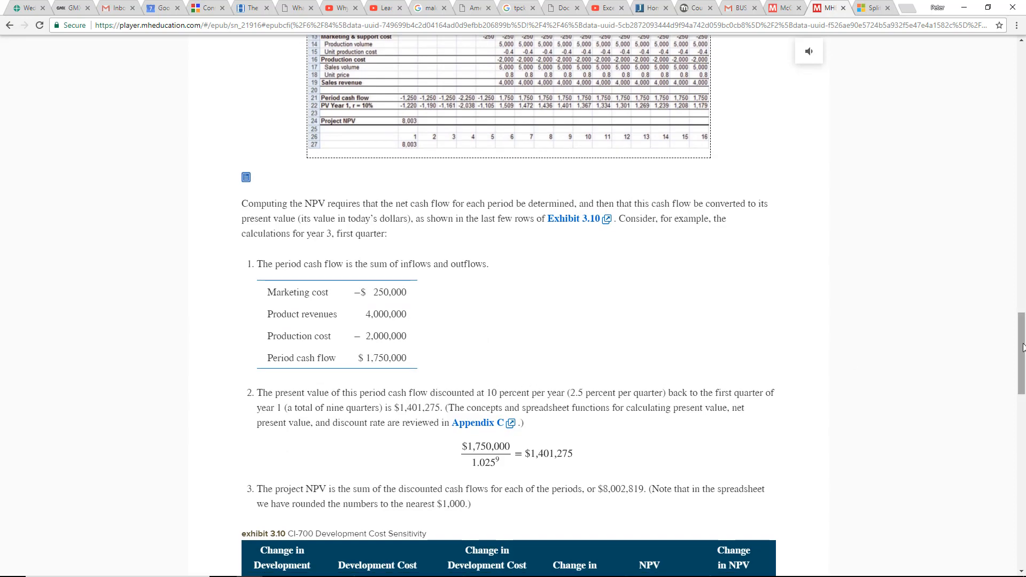
{"action": "mouse_move", "coordinate": [1022, 339]}
{"action": "left_mouse_down"}
{"action": "mouse_move", "coordinate": [1022, 302]}
{"action": "mouse_move", "coordinate": [1023, 322]}
{"action": "left_mouse_up"}
{"action": "key", "text": "alt+Tab"}
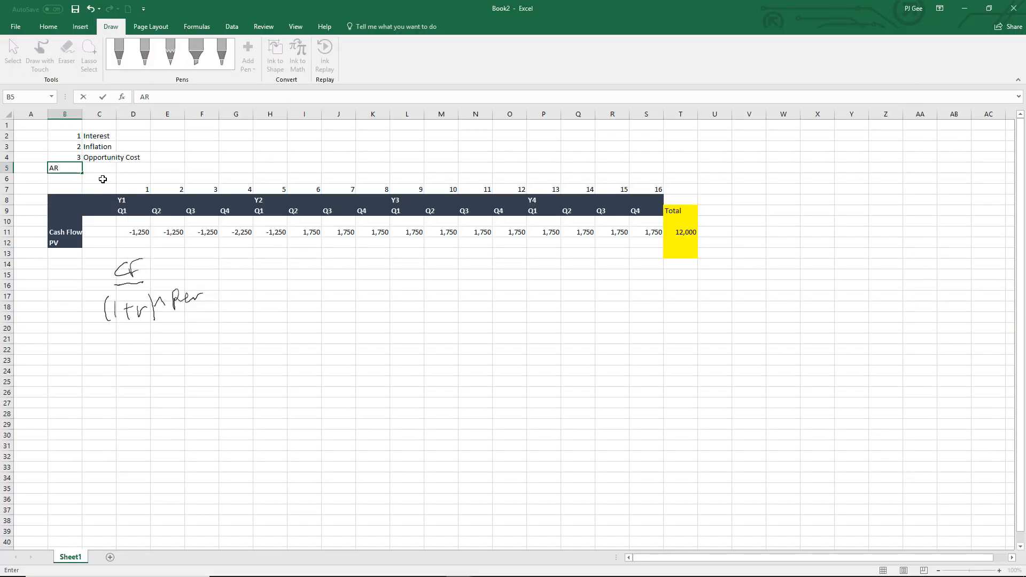
- Format C5, beside the AR label, as Percentage and enter 10%
{"action": "left_click", "coordinate": [100, 169]}
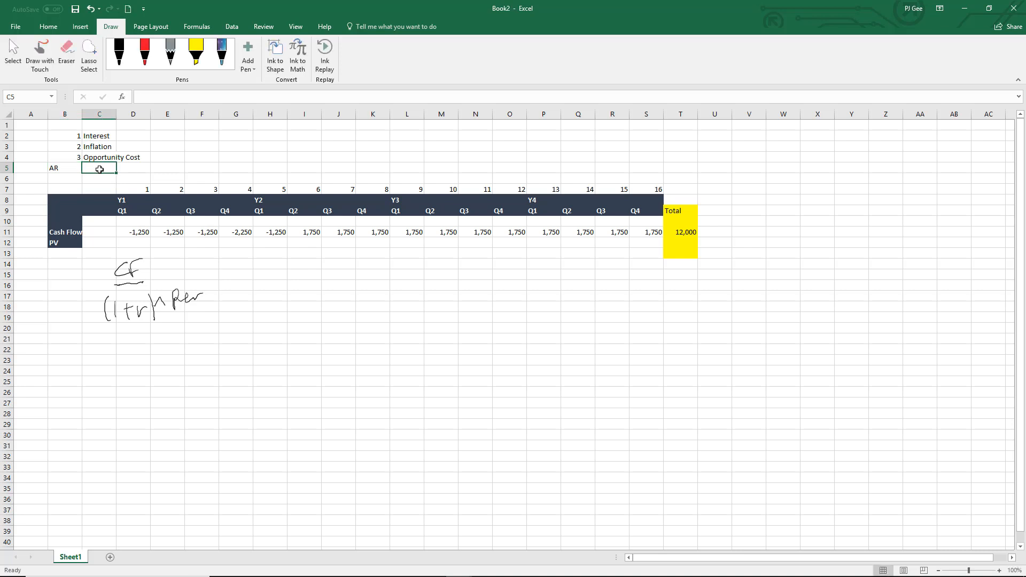
{"action": "left_click", "coordinate": [47, 29]}
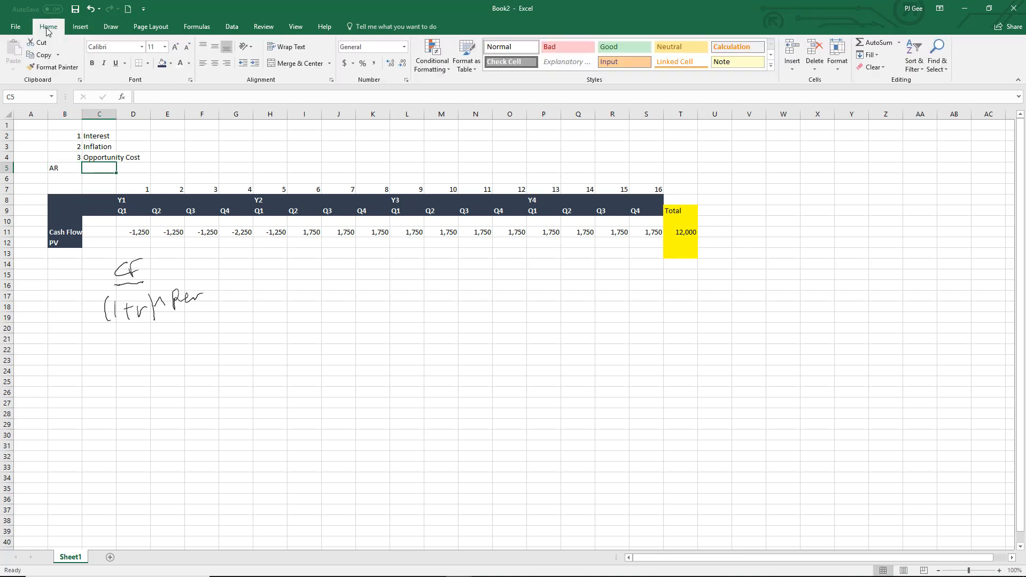
{"action": "left_click", "coordinate": [406, 81]}
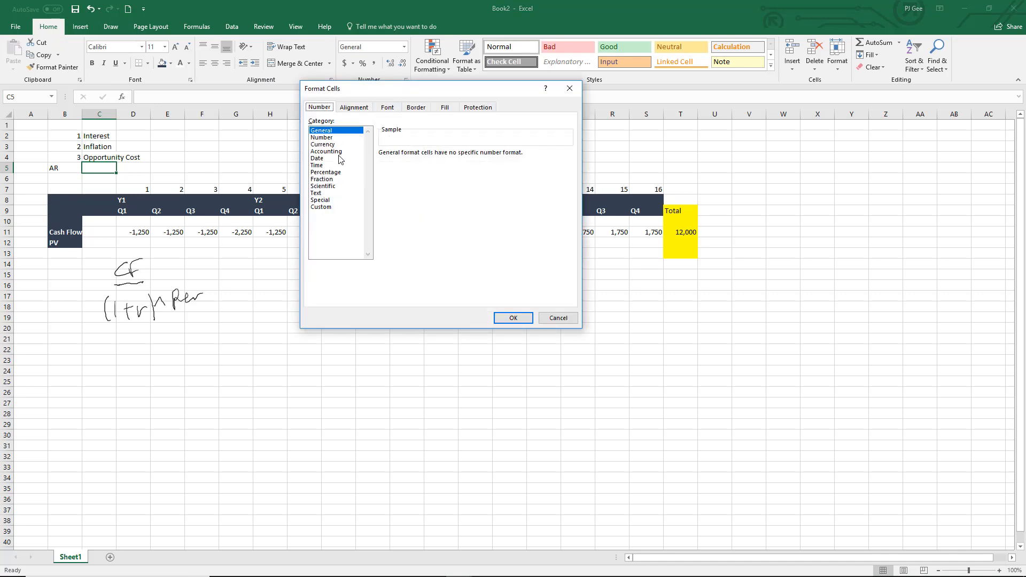
{"action": "left_click", "coordinate": [335, 172]}
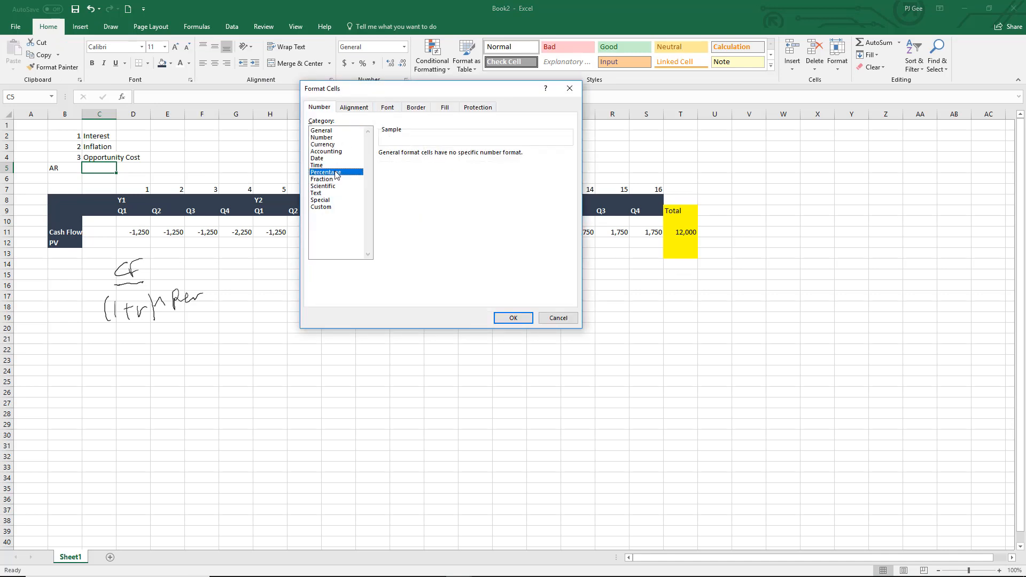
{"action": "left_click", "coordinate": [511, 320]}
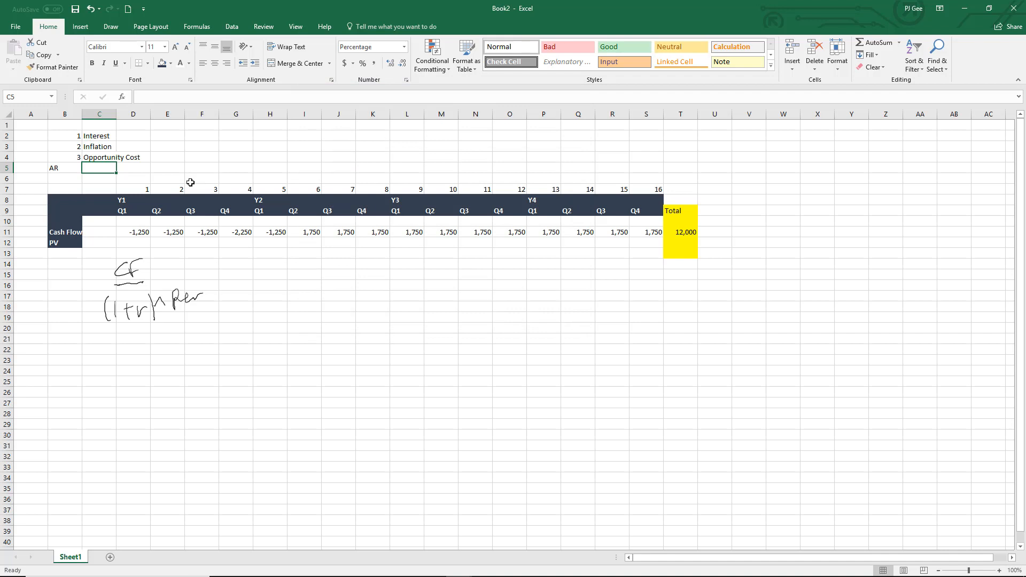
{"action": "type", "text": "10"}
{"action": "key", "text": "Return"}
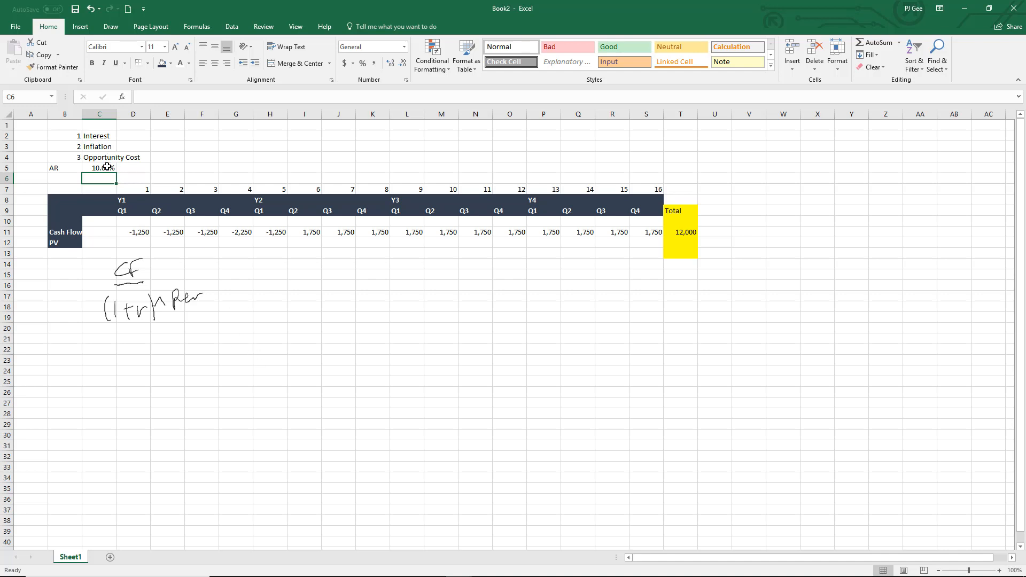
{"action": "left_click", "coordinate": [108, 168]}
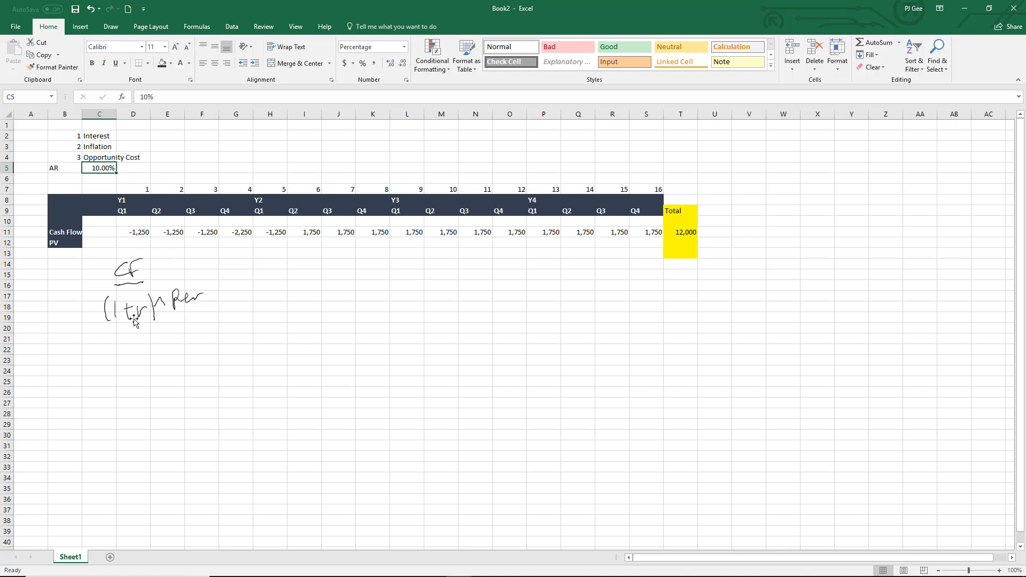
- Label B6 as NumPer and enter 4 in C6 as the number of periods per year
{"action": "left_click", "coordinate": [133, 242]}
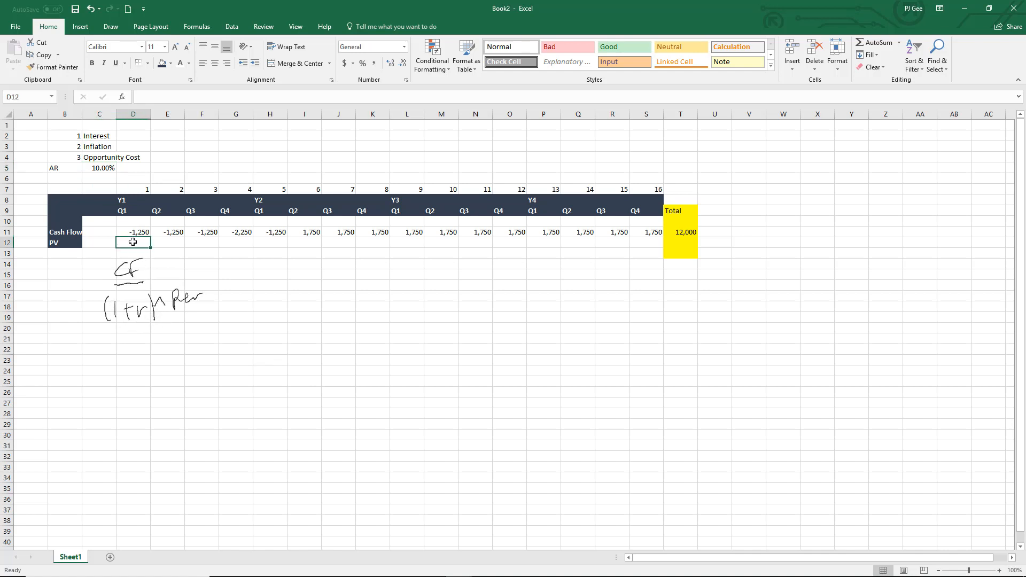
{"action": "left_click", "coordinate": [77, 178]}
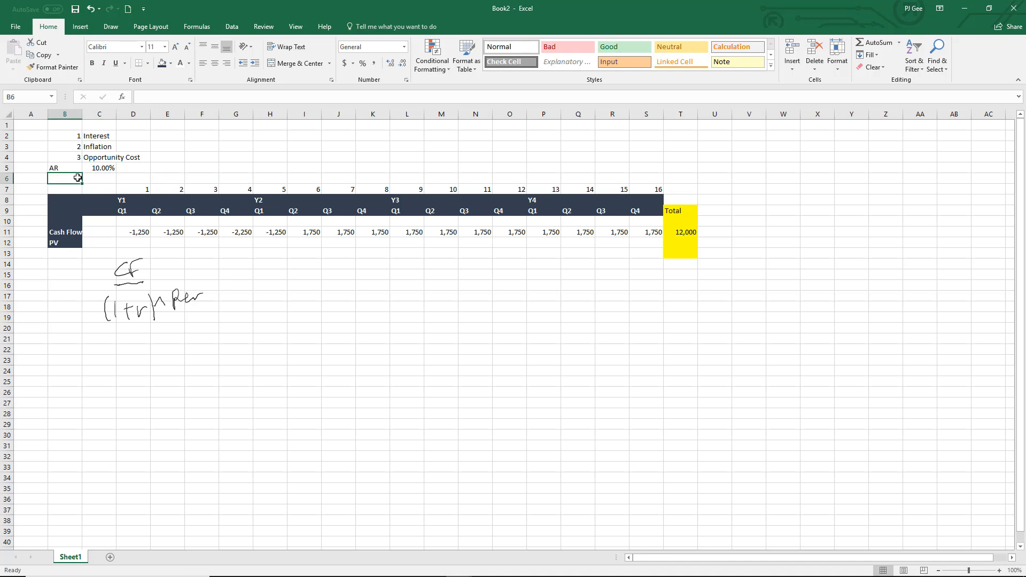
{"action": "type", "text": "Nu"}
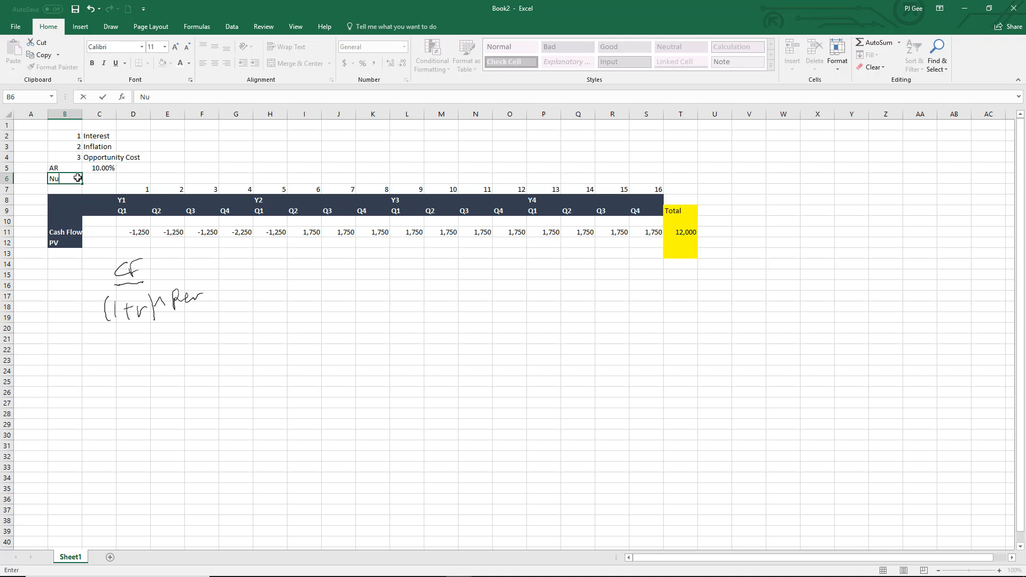
{"action": "type", "text": "PmPer"}
{"action": "left_click", "coordinate": [110, 179]}
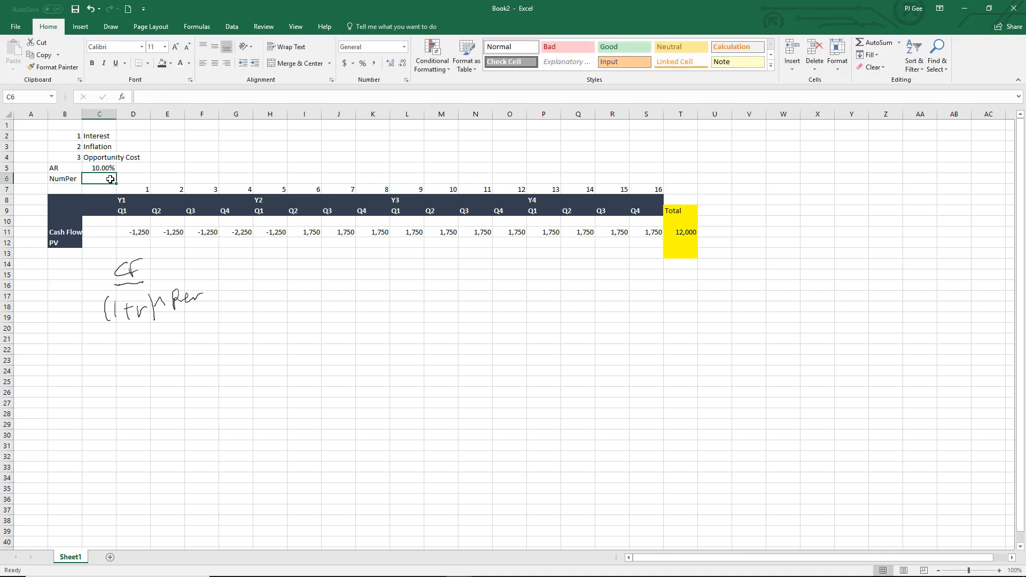
{"action": "type", "text": "4"}
{"action": "left_click", "coordinate": [189, 392]}
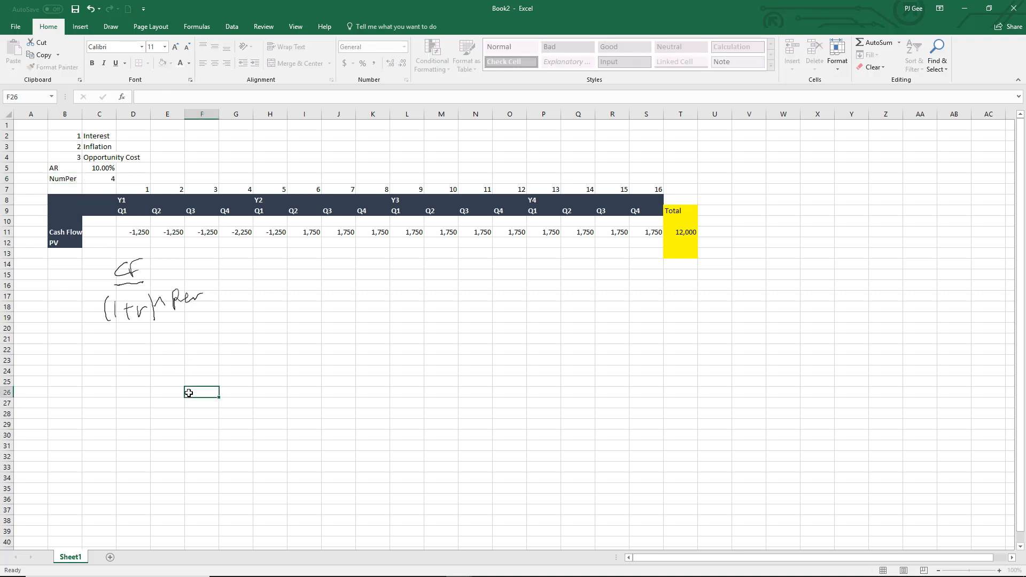
- Try to assign the name AnnRate to the annual rate cell C5
{"action": "left_click", "coordinate": [143, 245]}
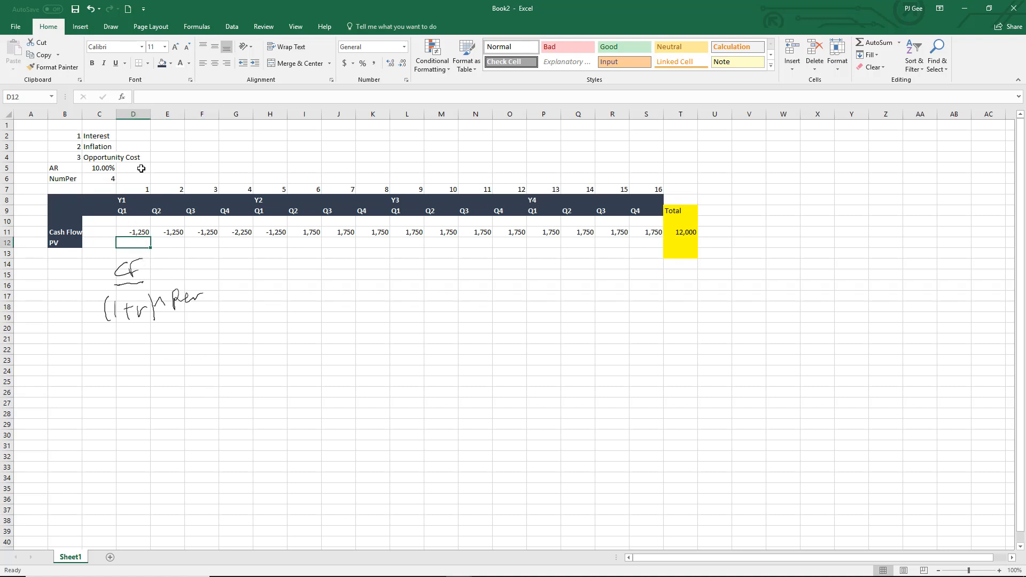
{"action": "left_click", "coordinate": [96, 168]}
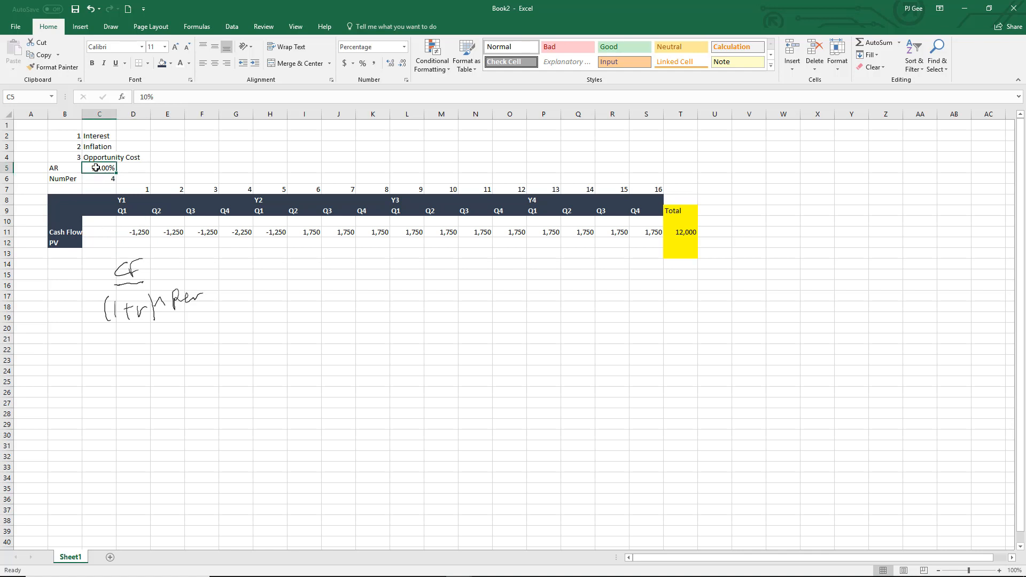
{"action": "left_click", "coordinate": [28, 96]}
{"action": "type", "text": "AnnRate"}
{"action": "left_click", "coordinate": [207, 414]}
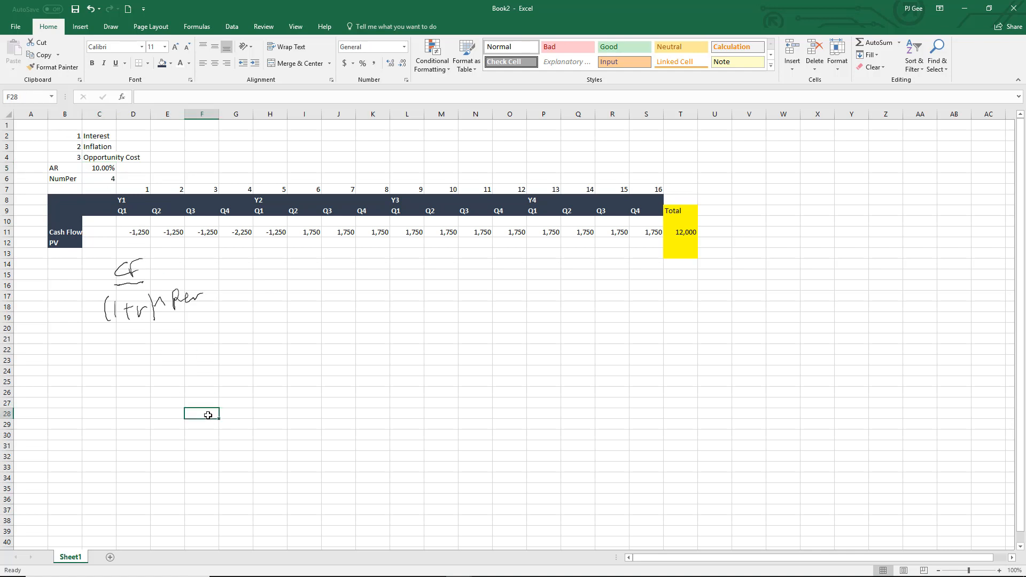
- Try to assign the name NumPer to cell C6, which holds the number of periods
{"action": "double_click", "coordinate": [107, 178]}
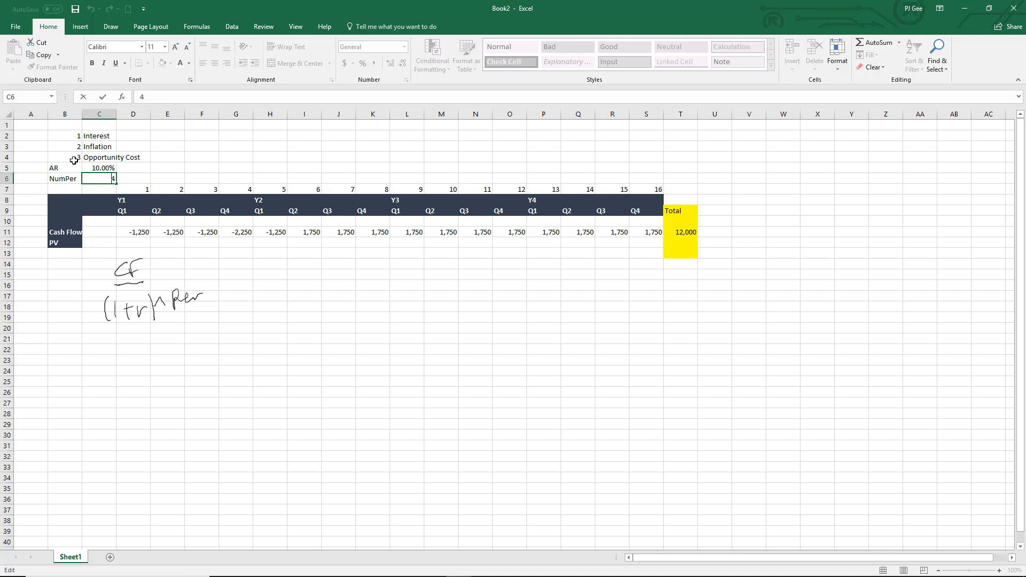
{"action": "key", "text": "Return"}
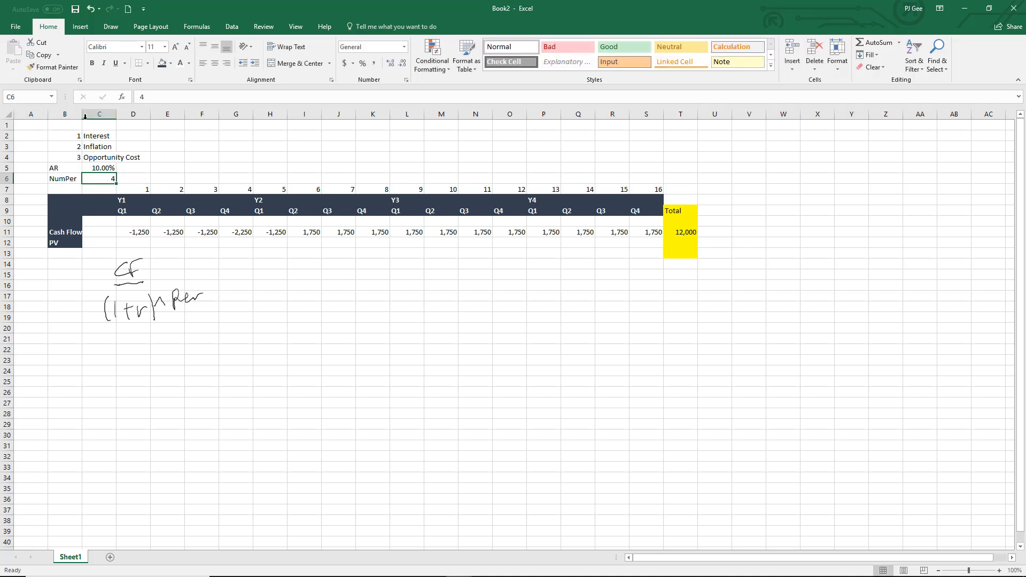
{"action": "left_click_drag", "start_coordinate": [214, 188], "coordinate": [211, 180]}
{"action": "left_click", "coordinate": [110, 181]}
{"action": "left_click", "coordinate": [30, 98]}
{"action": "type", "text": "NumPer"}
{"action": "key", "text": "Return"}
{"action": "left_click", "coordinate": [146, 346]}
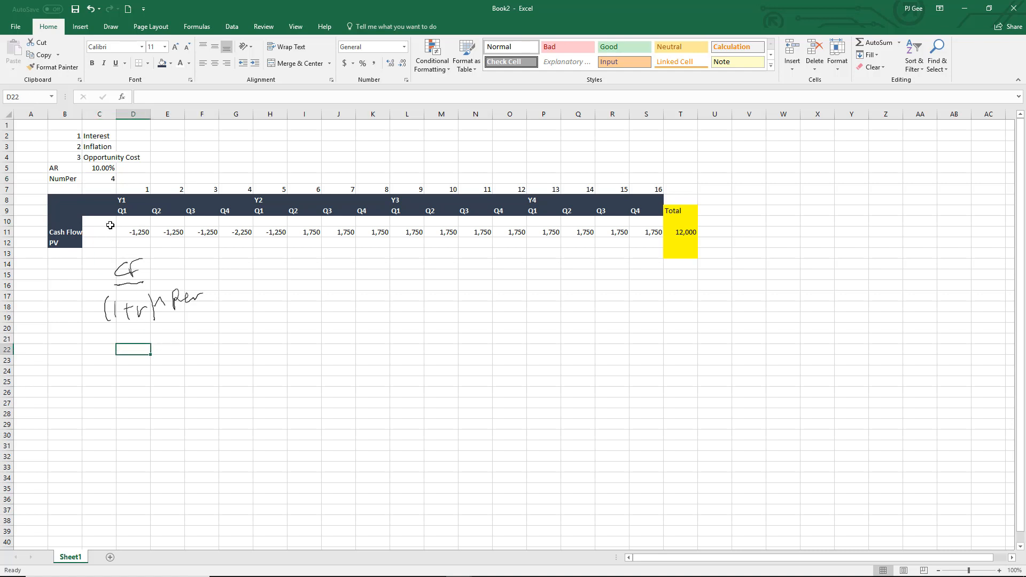
{"action": "left_click", "coordinate": [100, 180]}
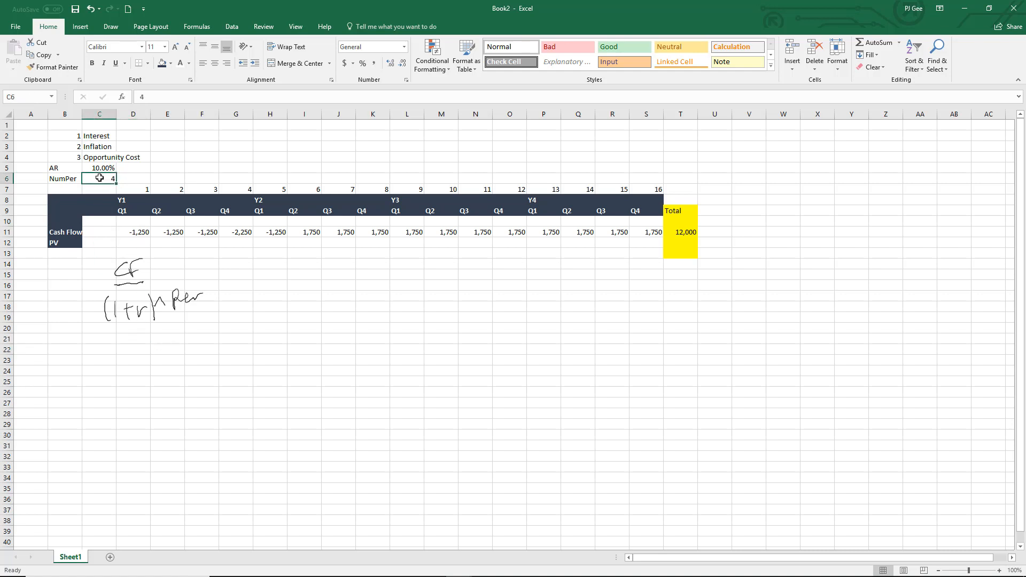
- Enter the present value formula =D11/((1+(C5/C6))^D7) in D12, the first quarter of the PV row
{"action": "left_click", "coordinate": [137, 244]}
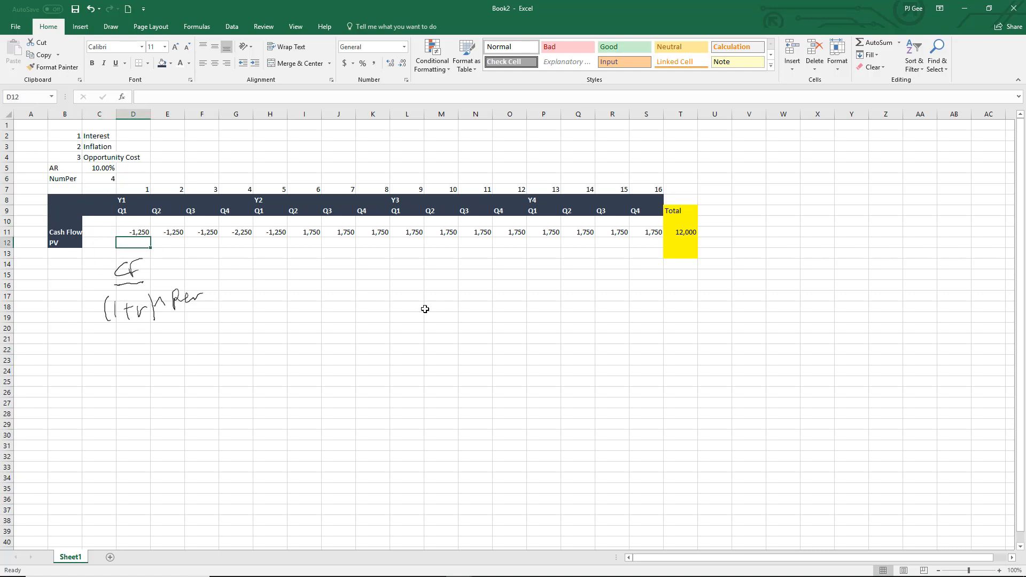
{"action": "type", "text": "="}
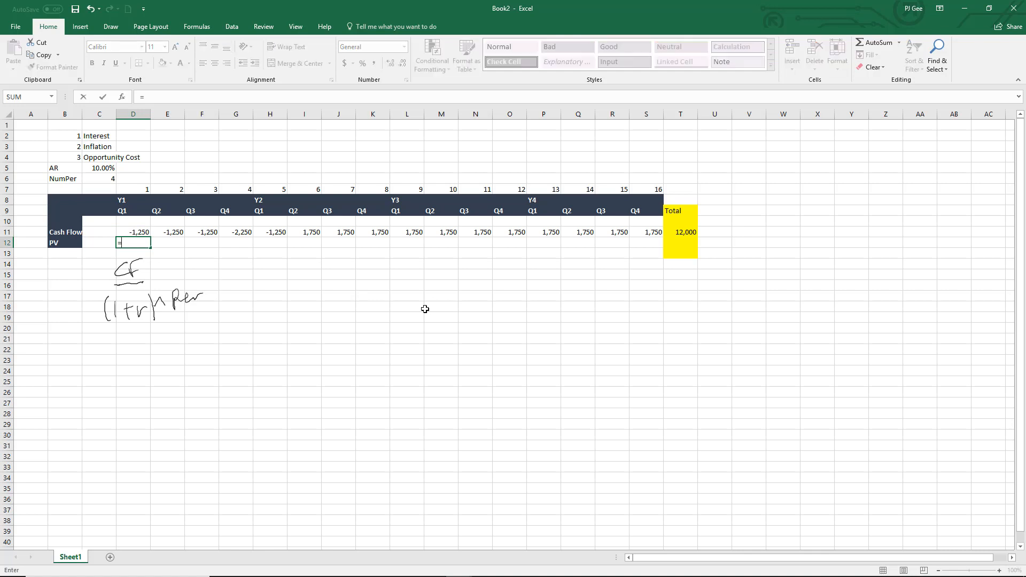
{"action": "left_click", "coordinate": [140, 234]}
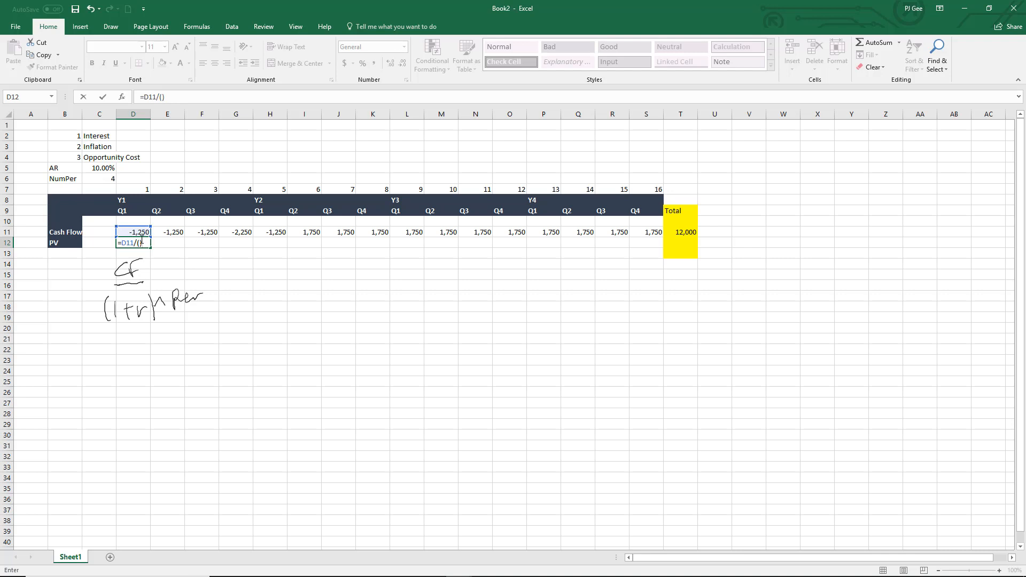
{"action": "left_click", "coordinate": [139, 244]}
{"action": "type", "text": "()"}
{"action": "type", "text": "1"}
{"action": "type", "text": "+"}
{"action": "left_click", "coordinate": [100, 167]}
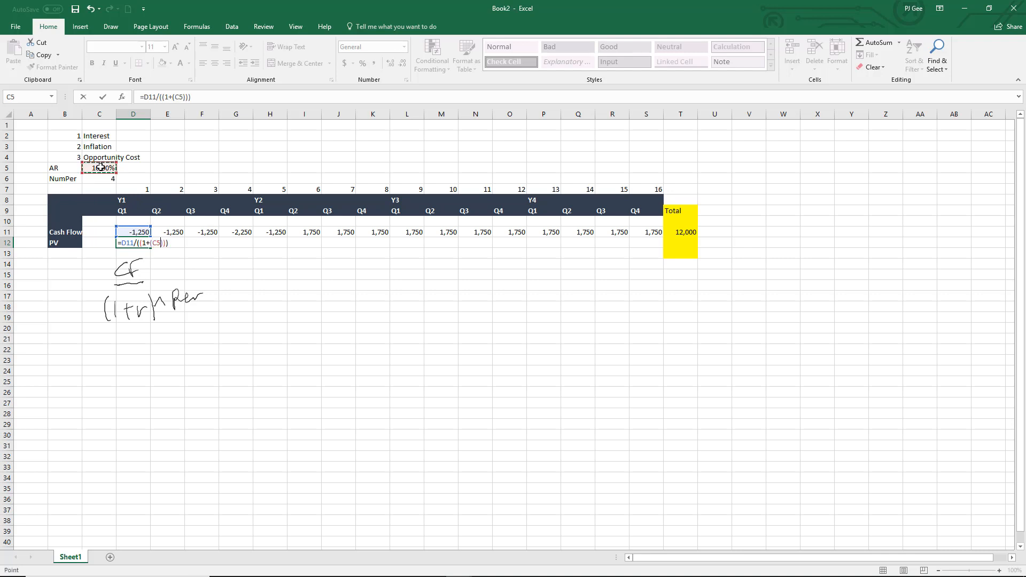
{"action": "type", "text": "/"}
{"action": "left_click", "coordinate": [102, 178]}
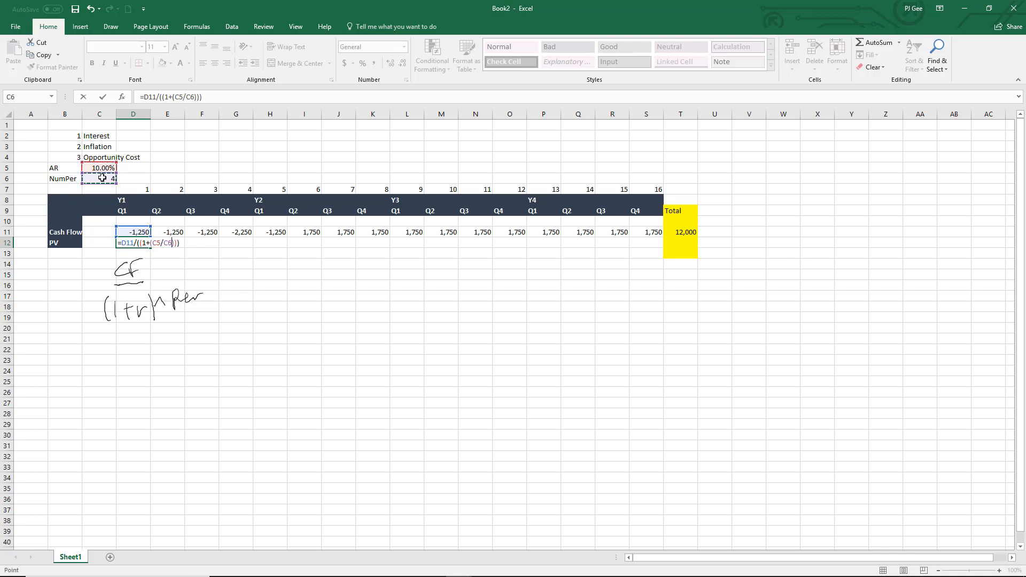
{"action": "left_click", "coordinate": [178, 244]}
{"action": "type", "text": "^"}
{"action": "left_click", "coordinate": [130, 189]}
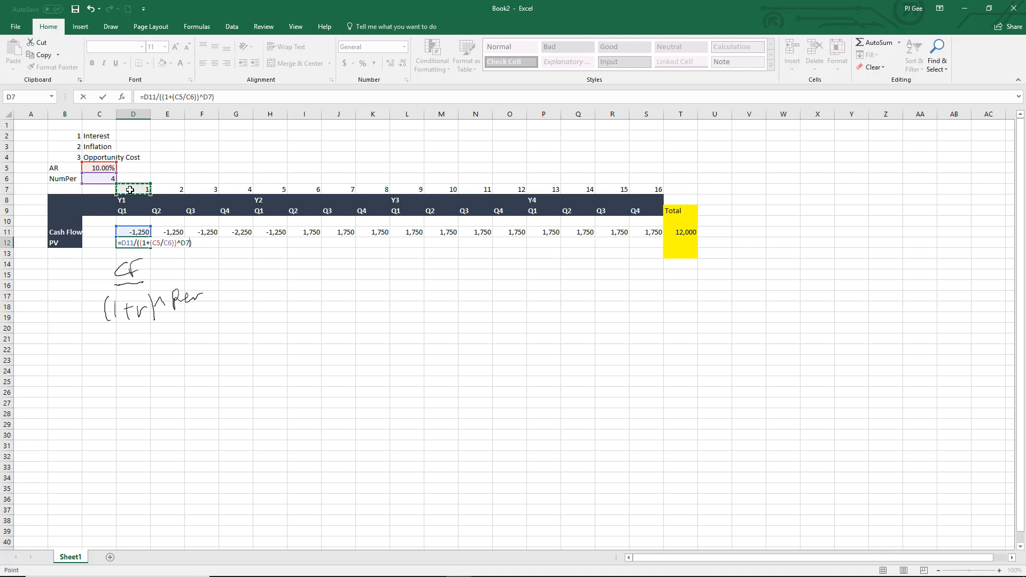
{"action": "key", "text": "Return"}
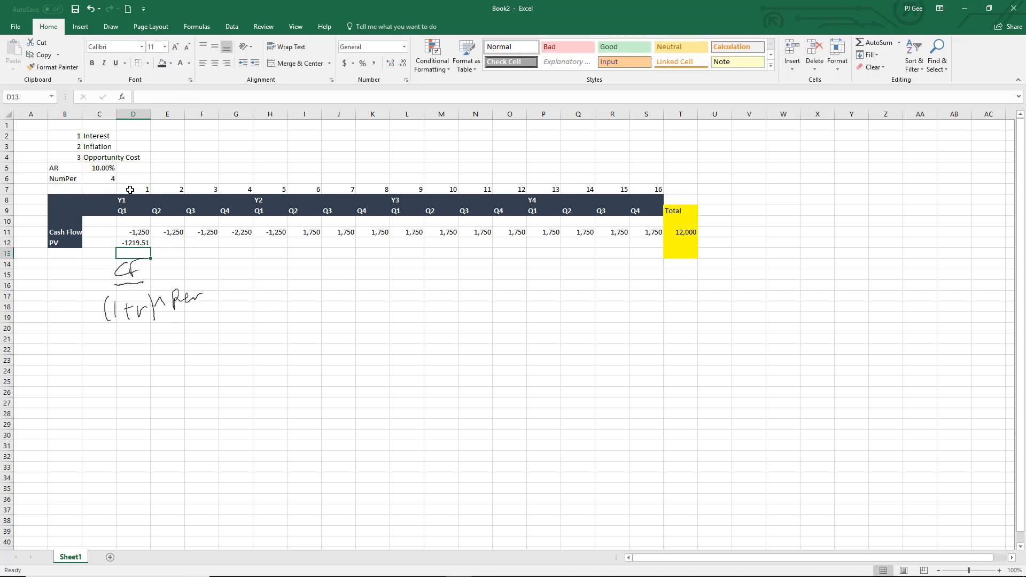
{"action": "left_click", "coordinate": [147, 242]}
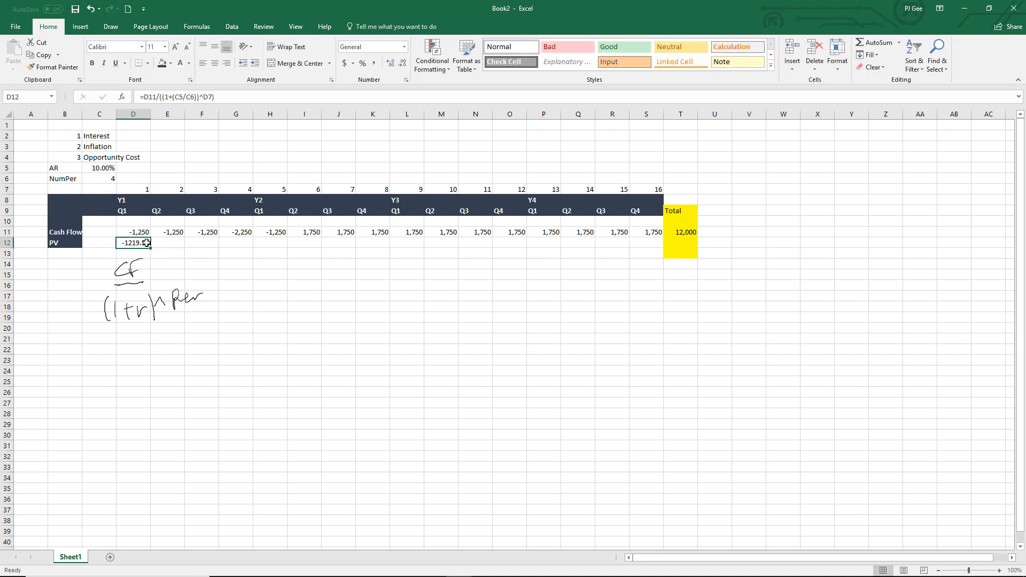
{"action": "left_click", "coordinate": [212, 275]}
{"action": "mouse_move", "coordinate": [158, 250]}
{"action": "left_mouse_down"}
{"action": "mouse_move", "coordinate": [131, 231]}
{"action": "mouse_move", "coordinate": [145, 245]}
{"action": "left_mouse_up"}
{"action": "left_click", "coordinate": [131, 231]}
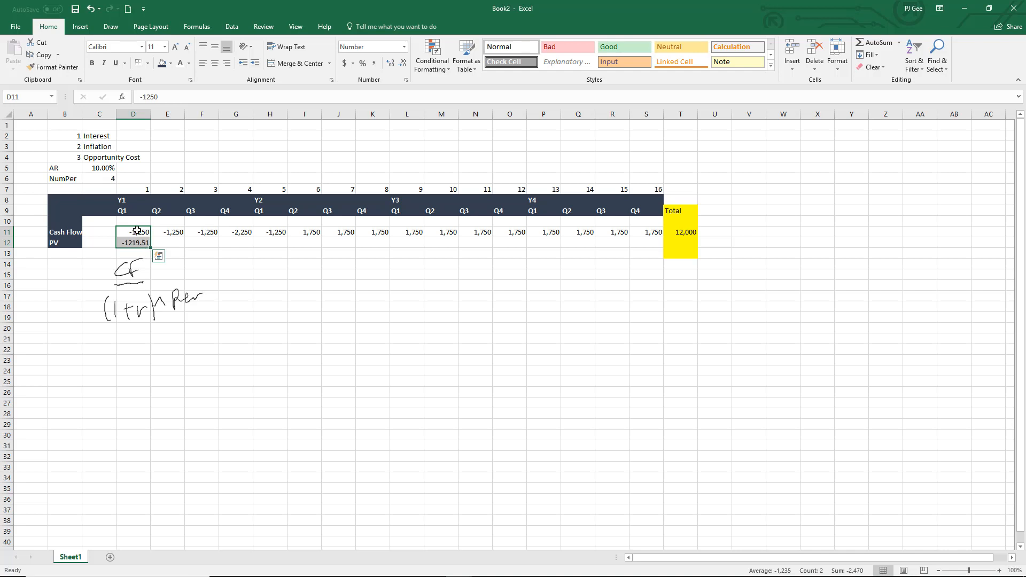
{"action": "left_click", "coordinate": [216, 263]}
- Format the Cash Flow and PV cells D11:S12 as Currency with the $ symbol and zero decimal places
{"action": "left_click_drag", "start_coordinate": [146, 232], "coordinate": [637, 243]}
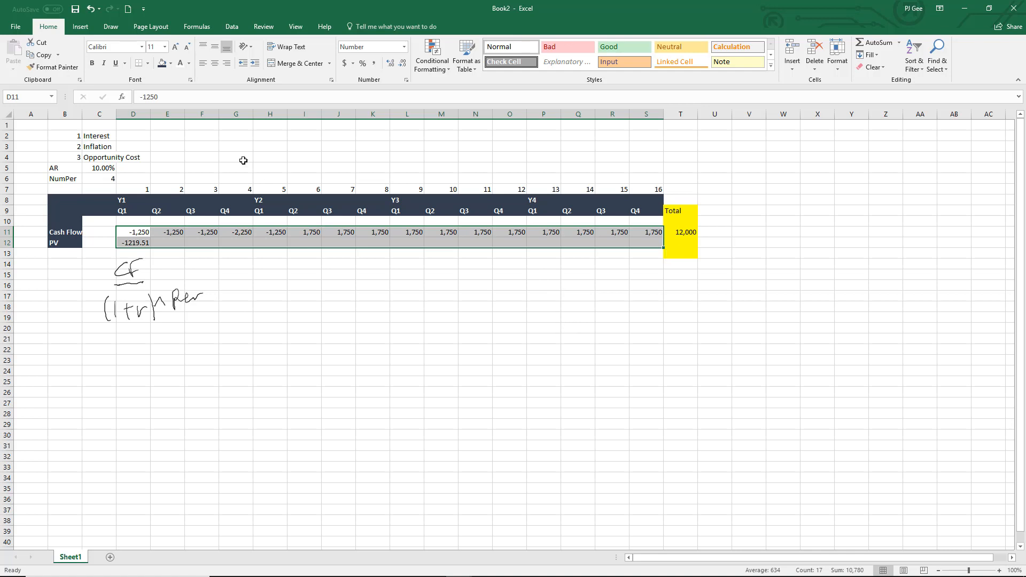
{"action": "left_click", "coordinate": [406, 80]}
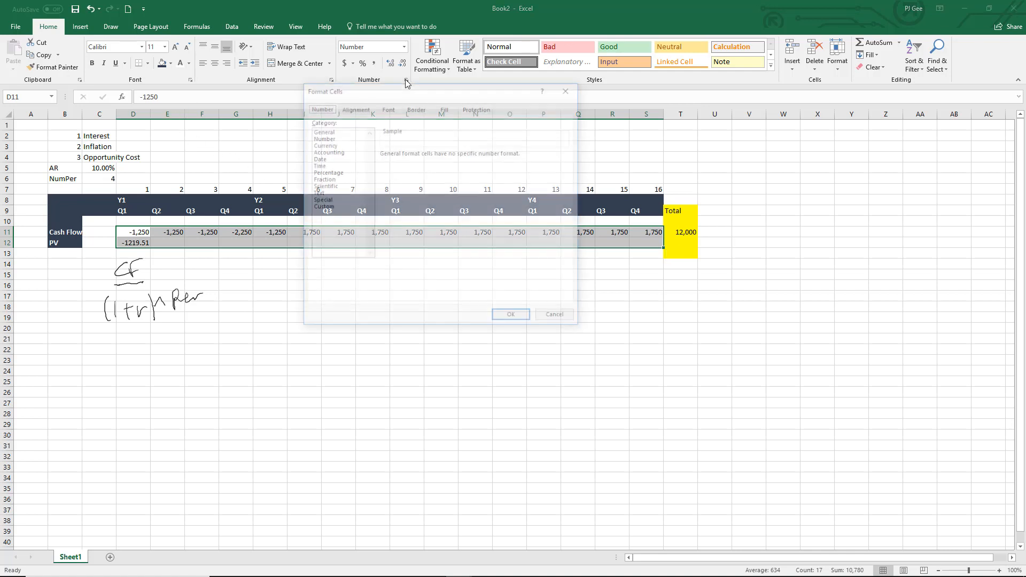
{"action": "double_click", "coordinate": [330, 138]}
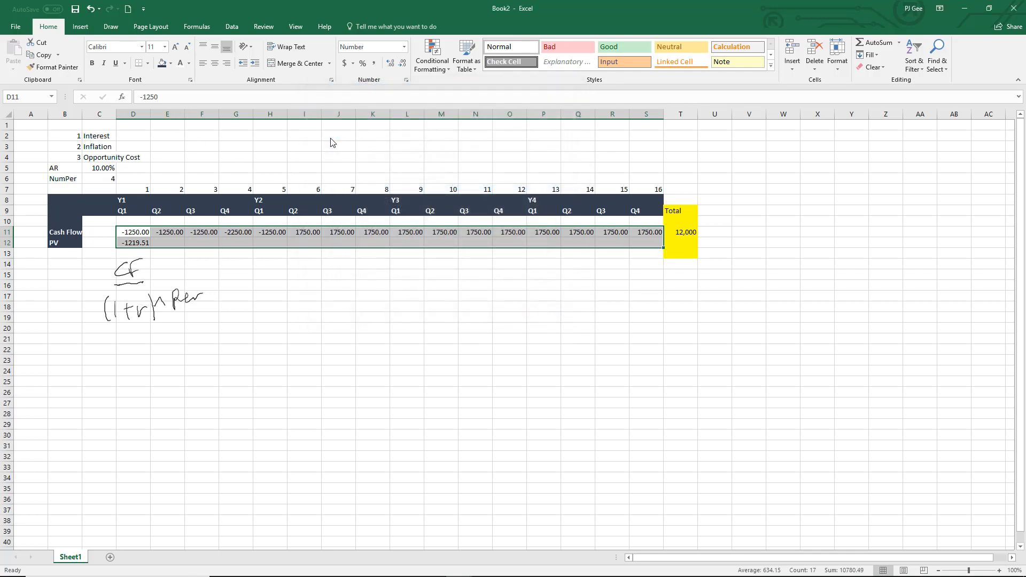
{"action": "left_click", "coordinate": [406, 80]}
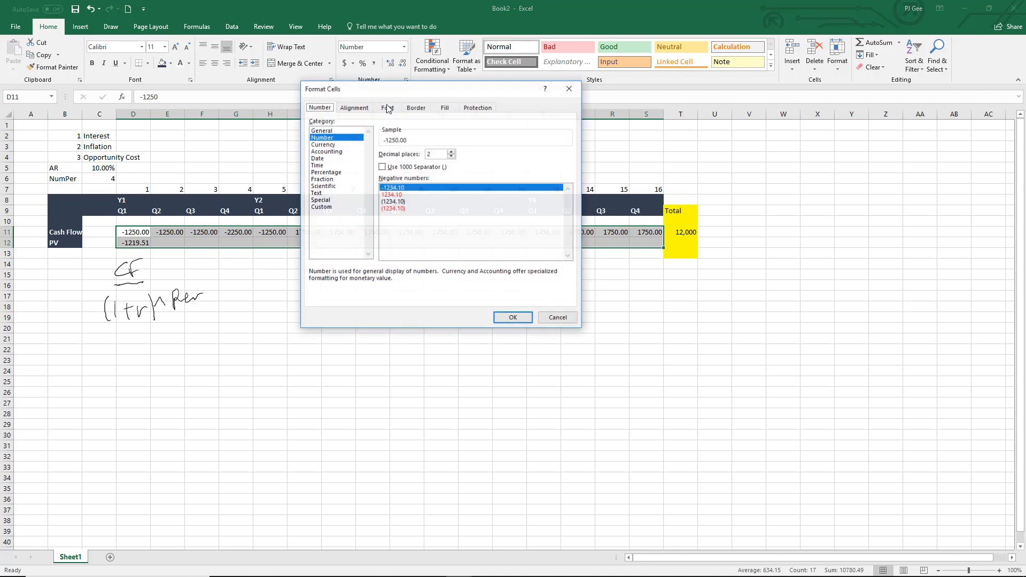
{"action": "left_click", "coordinate": [324, 145]}
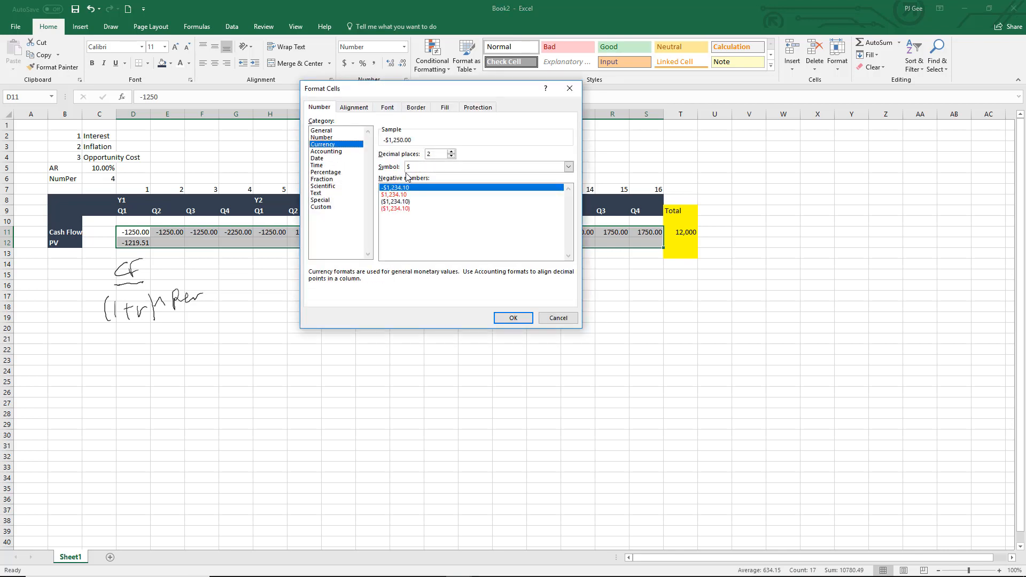
{"action": "left_click", "coordinate": [450, 156]}
{"action": "left_click", "coordinate": [451, 157]}
{"action": "left_click", "coordinate": [436, 168]}
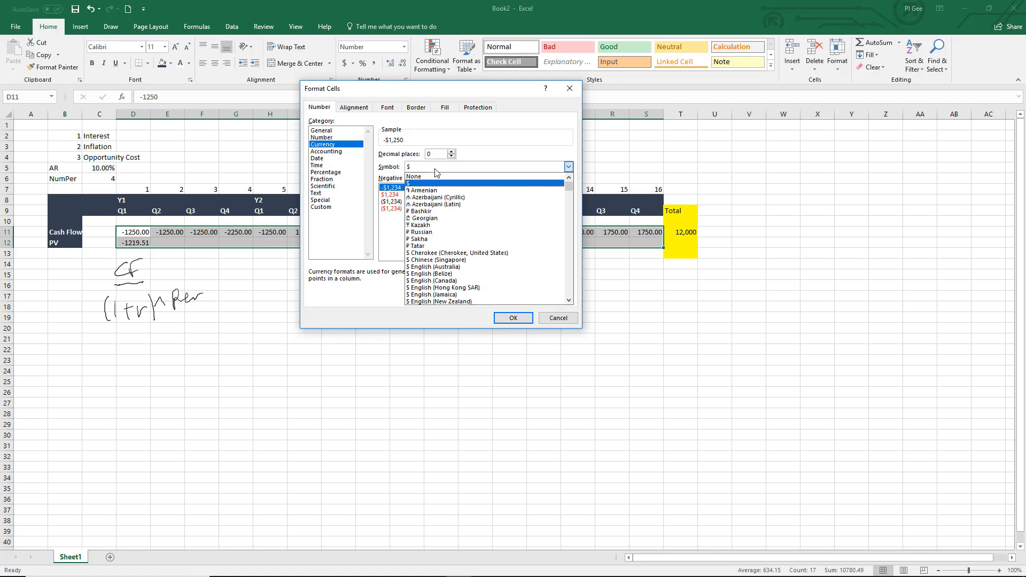
{"action": "left_click", "coordinate": [513, 319]}
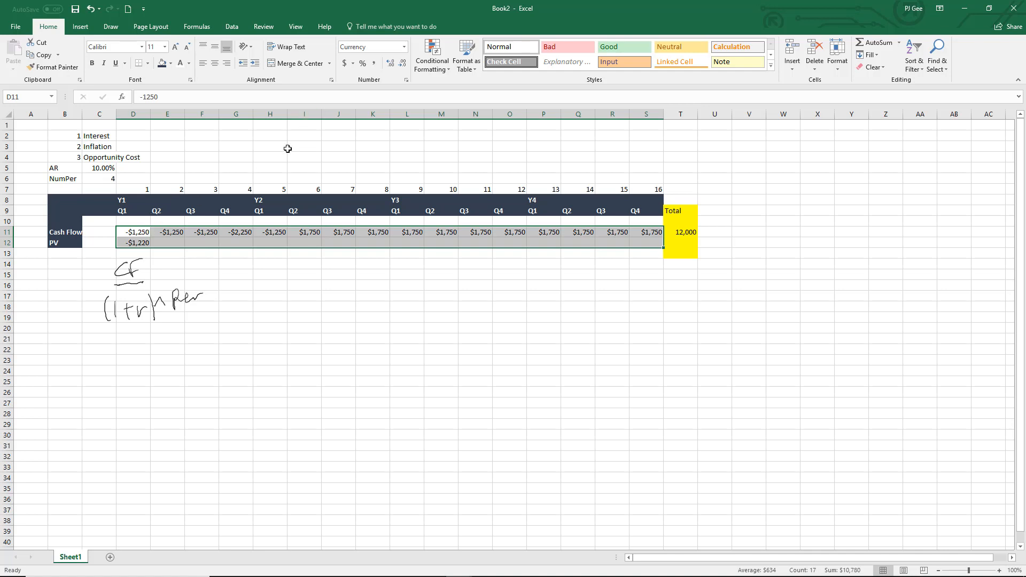
- Remove the currency symbol from D11:S12 and show negative numbers in red with parentheses
{"action": "left_click", "coordinate": [407, 80]}
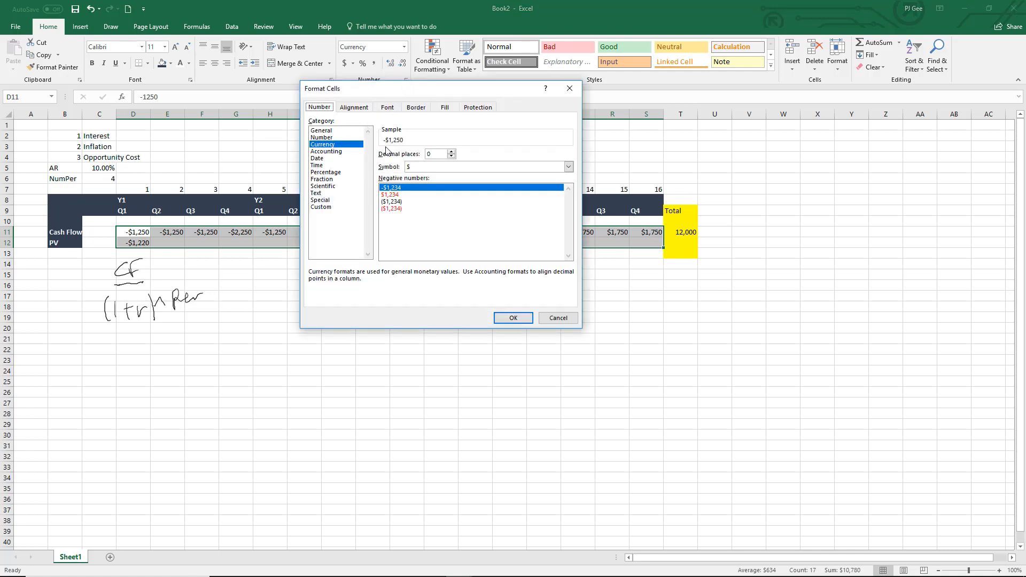
{"action": "left_click", "coordinate": [424, 168]}
{"action": "left_click", "coordinate": [422, 179]}
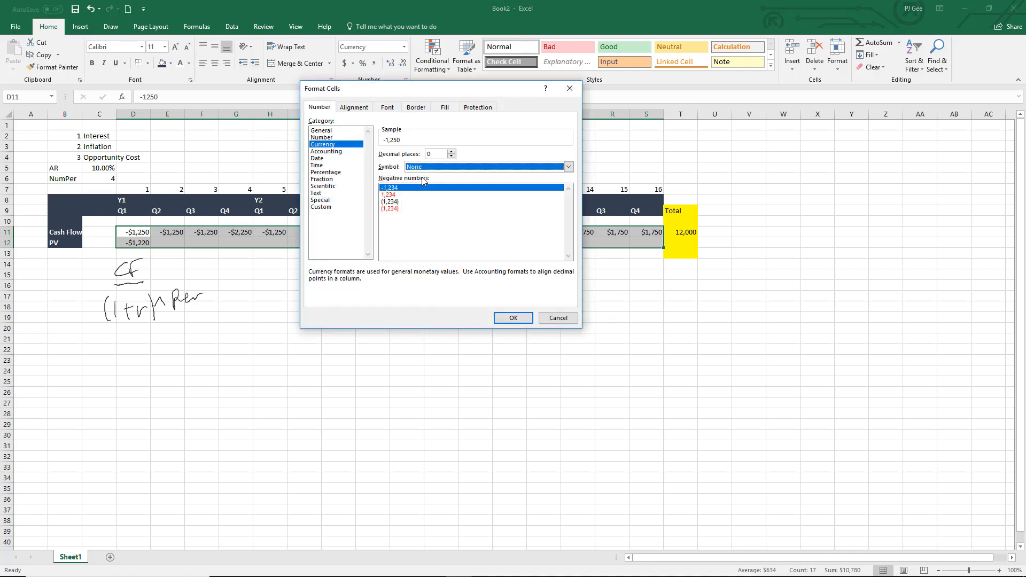
{"action": "left_click", "coordinate": [395, 211]}
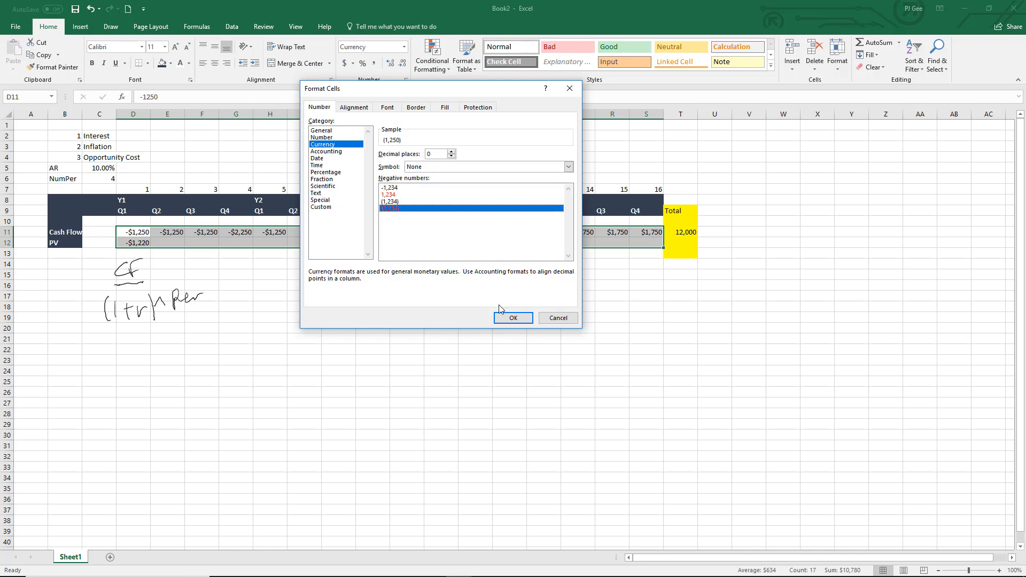
{"action": "left_click", "coordinate": [511, 319]}
{"action": "left_click", "coordinate": [504, 413]}
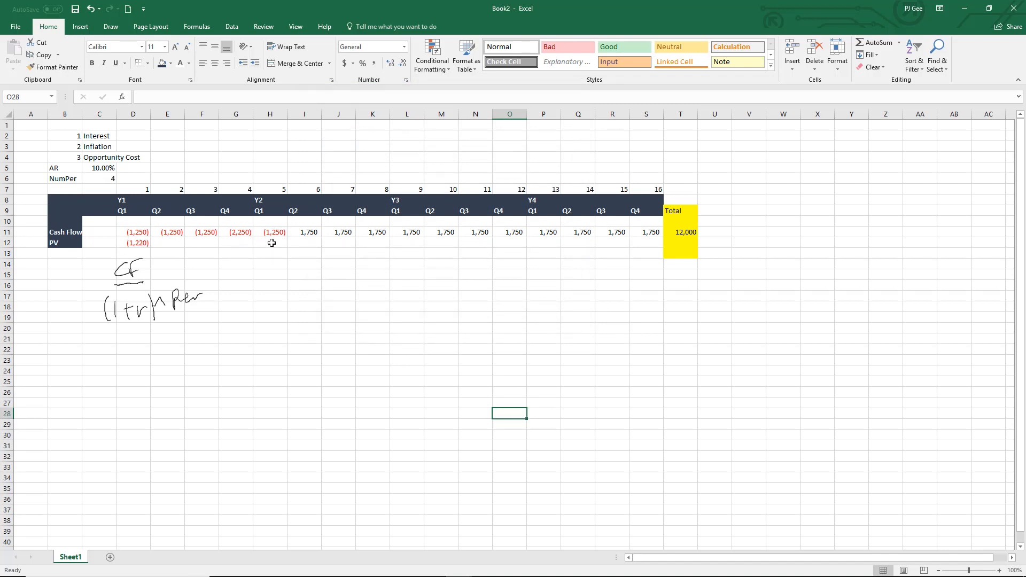
- Try to fill the D12 present value formula across to S12 with its relative references, and undo the fill
{"action": "left_click", "coordinate": [137, 243]}
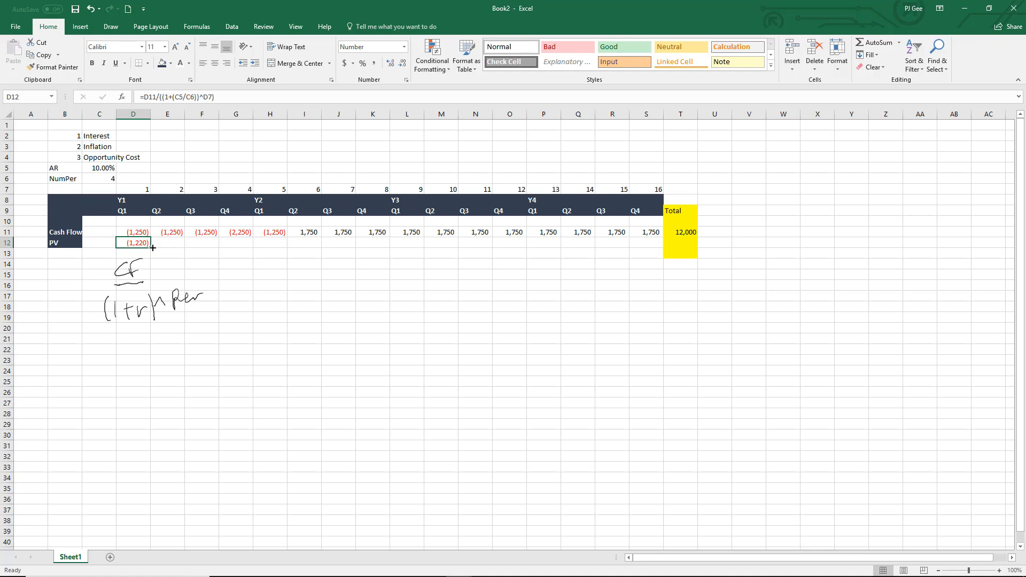
{"action": "left_click_drag", "start_coordinate": [152, 247], "coordinate": [653, 292]}
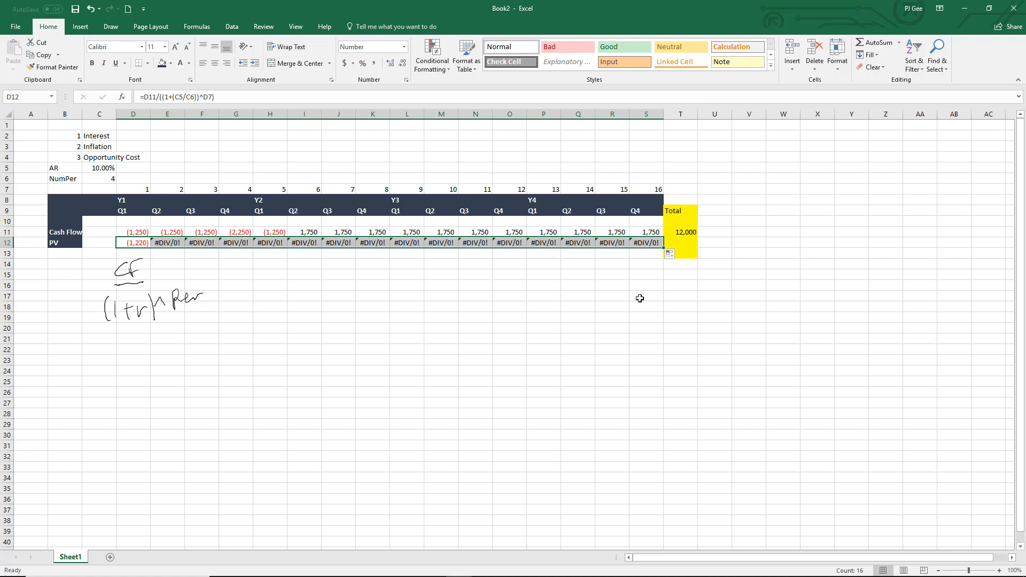
{"action": "key", "text": "ctrl+z"}
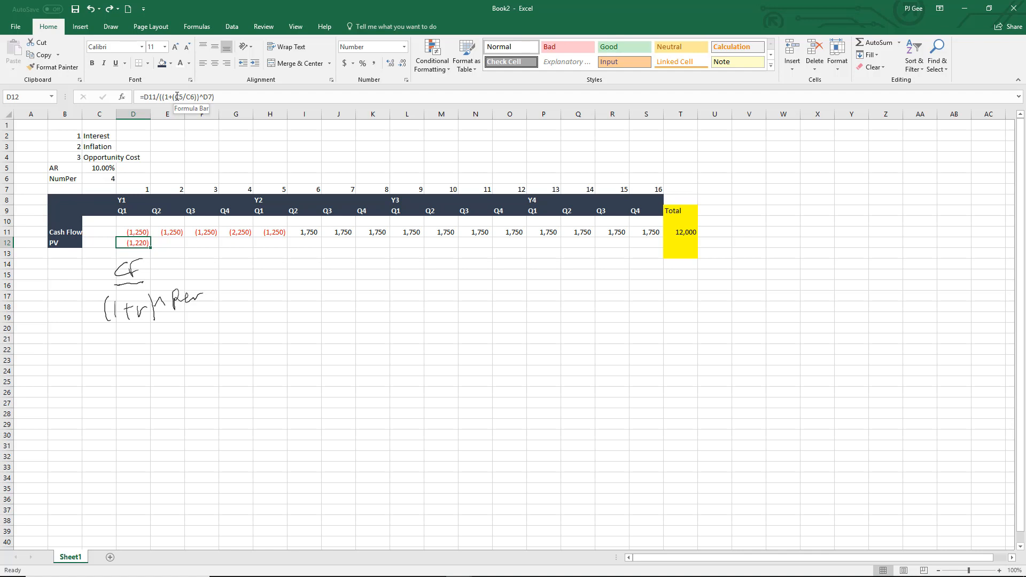
- Make the rate and period references in D12 absolute so the formula reads =D11/((1+($C$5/$C$6))^D7)
{"action": "left_click_drag", "start_coordinate": [174, 97], "coordinate": [195, 96]}
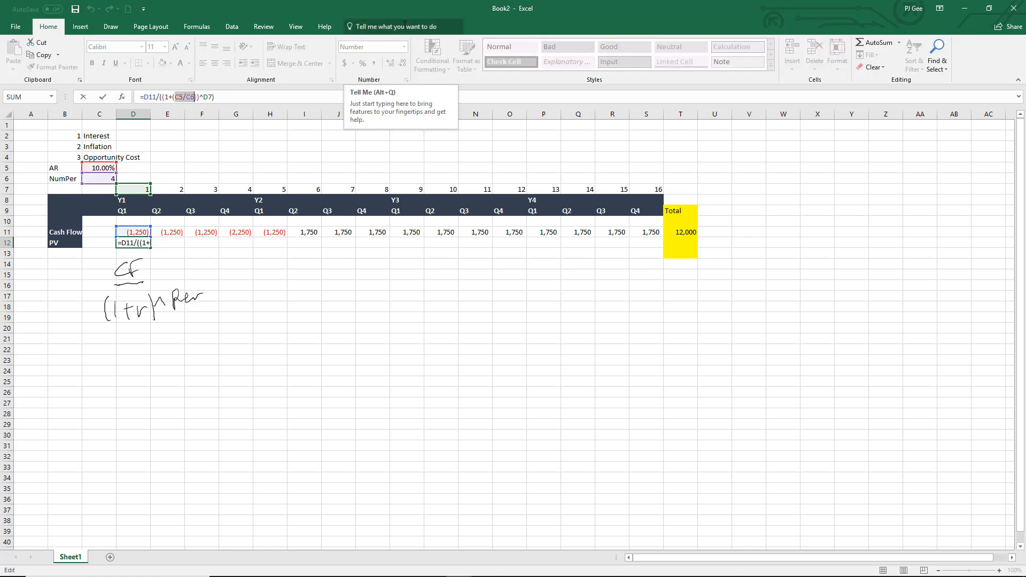
{"action": "key", "text": "F4"}
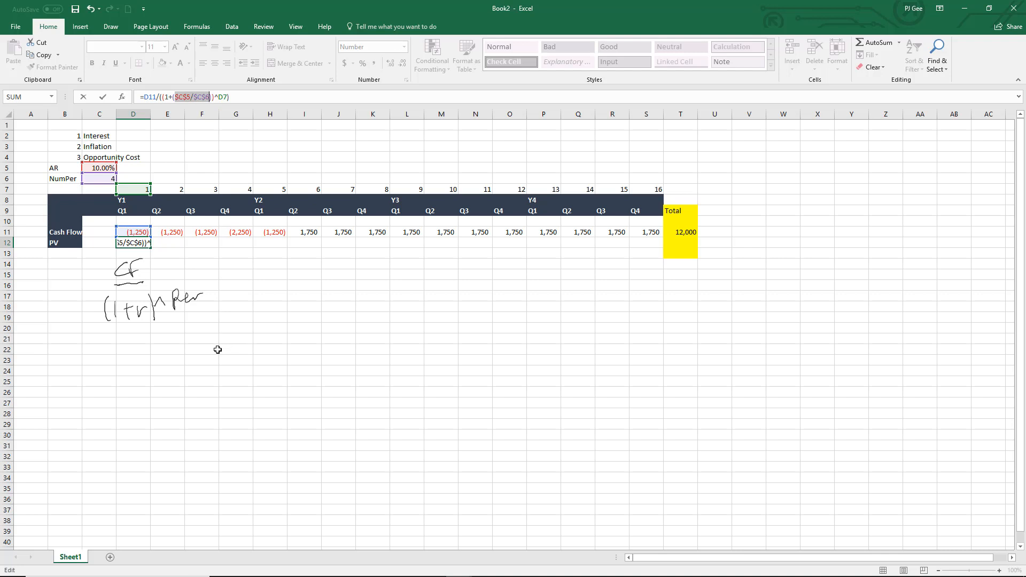
{"action": "key", "text": "Return"}
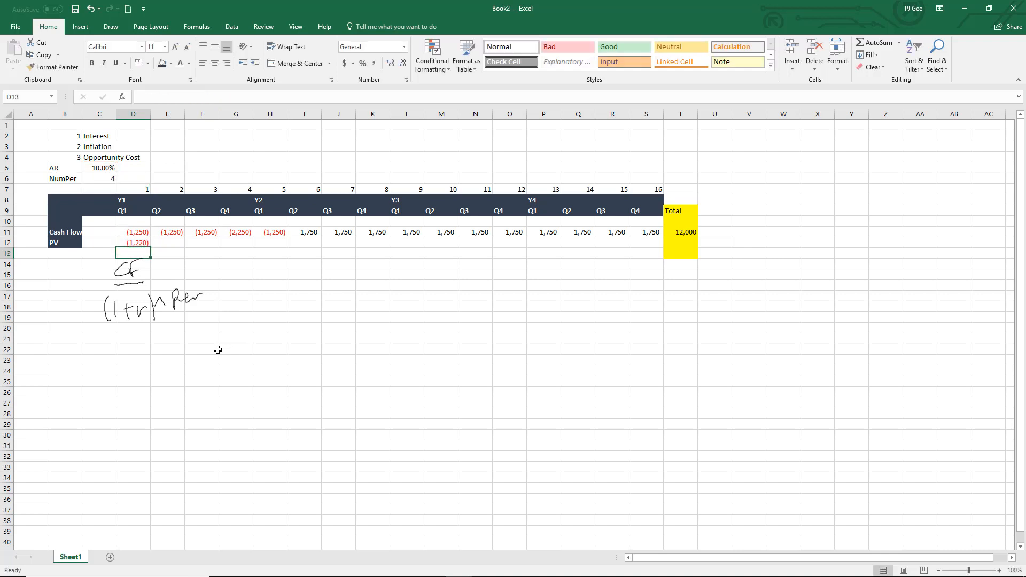
- Fill the D12 present value formula across to S12 and copy the Total sum from T11 down to T12
{"action": "left_click", "coordinate": [138, 243]}
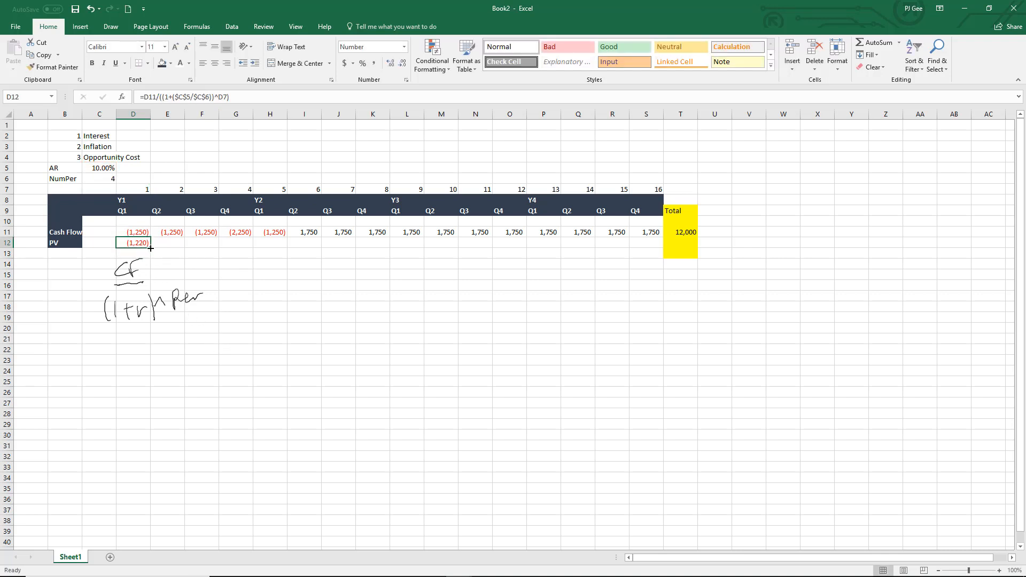
{"action": "left_click_drag", "start_coordinate": [150, 248], "coordinate": [656, 272]}
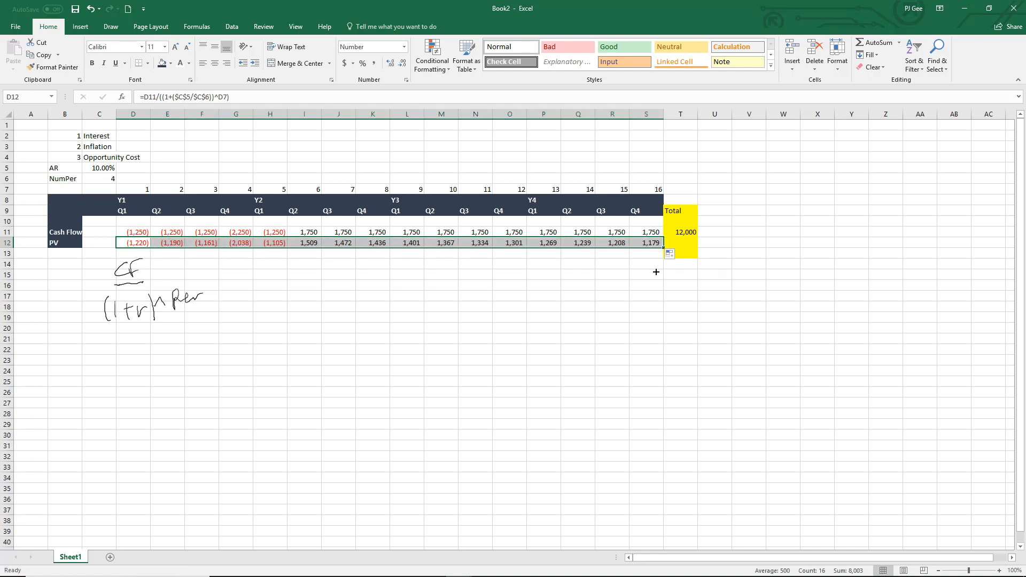
{"action": "left_click", "coordinate": [677, 231]}
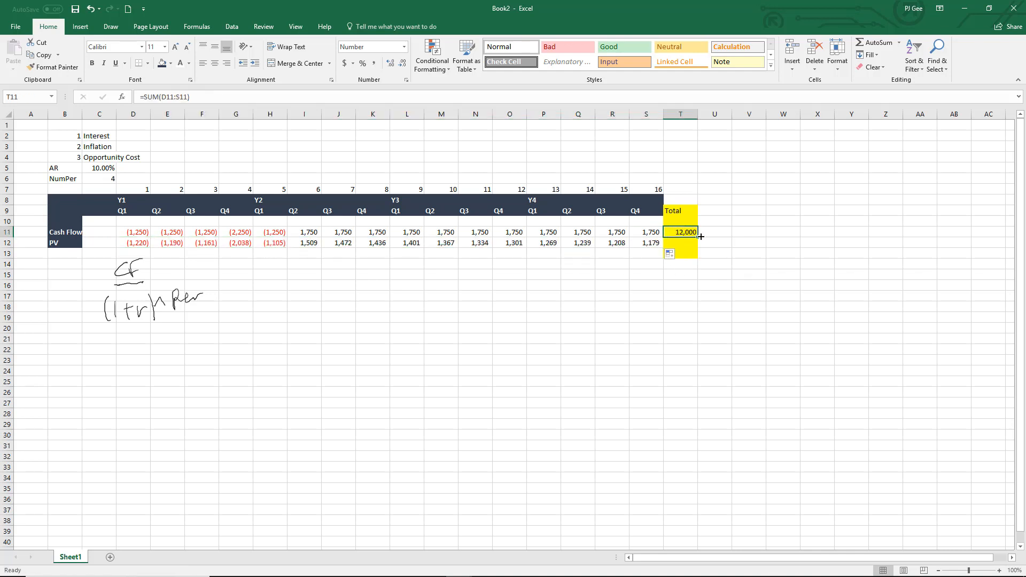
{"action": "left_click_drag", "start_coordinate": [697, 237], "coordinate": [710, 247]}
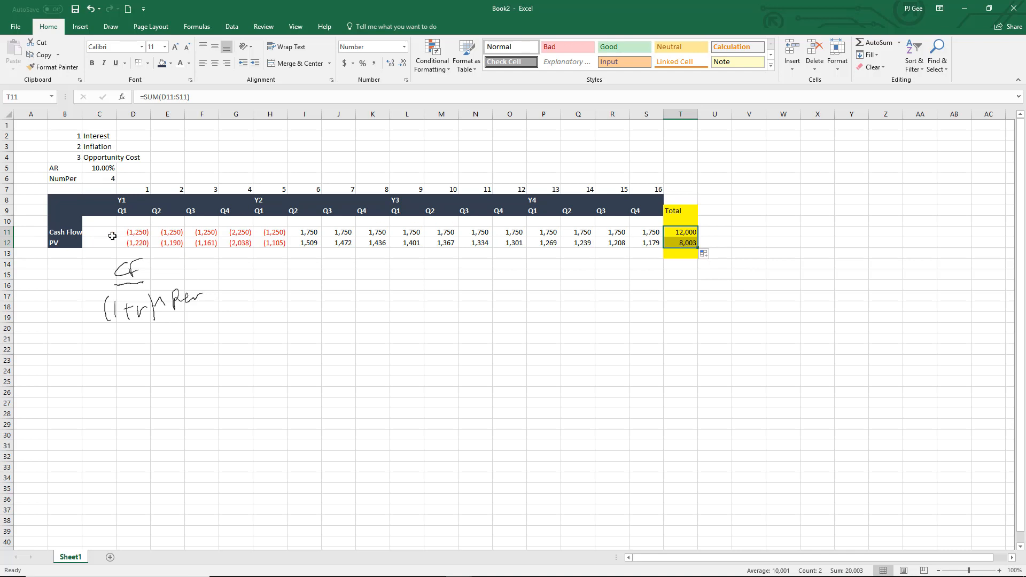
- Highlight the Inflation cell C3 with a yellow fill
{"action": "left_click", "coordinate": [99, 151]}
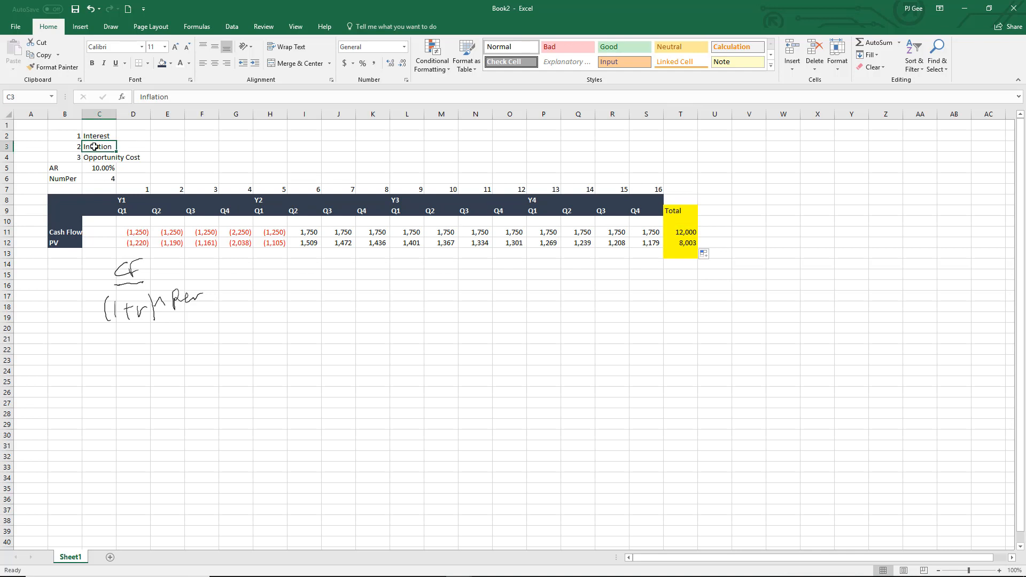
{"action": "left_click", "coordinate": [171, 64]}
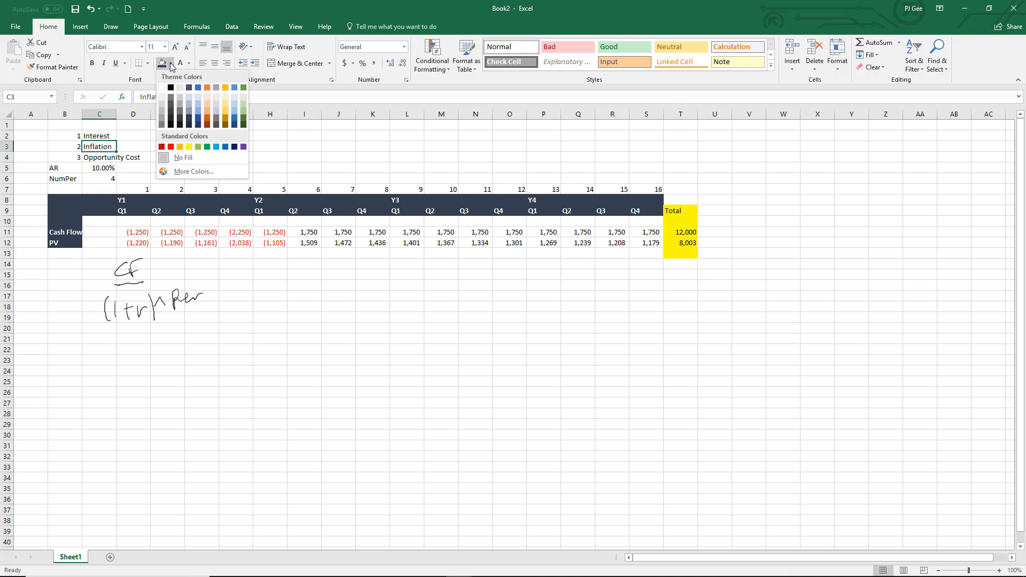
{"action": "left_click", "coordinate": [190, 147]}
{"action": "left_click", "coordinate": [270, 395]}
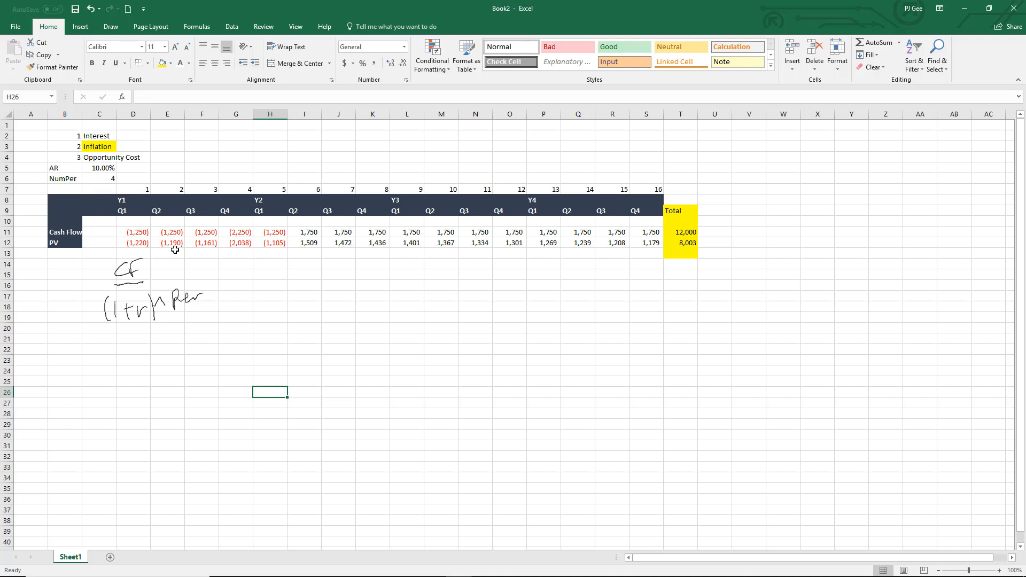
- Examine the filled present value formulas in E12 and F12 for the second and third quarters of Y1
{"action": "left_click", "coordinate": [175, 249]}
{"action": "left_click", "coordinate": [174, 242]}
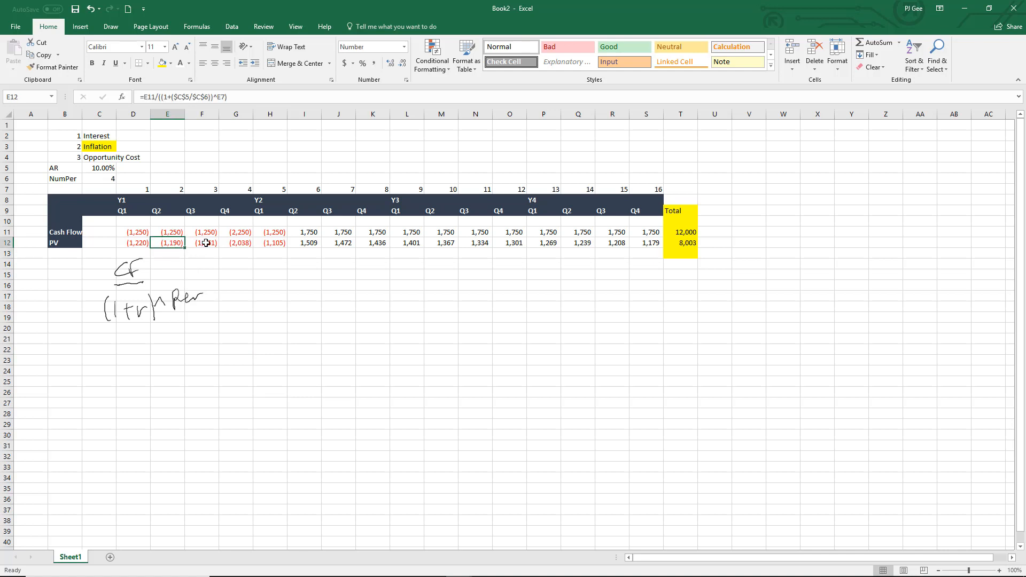
{"action": "left_click", "coordinate": [205, 243]}
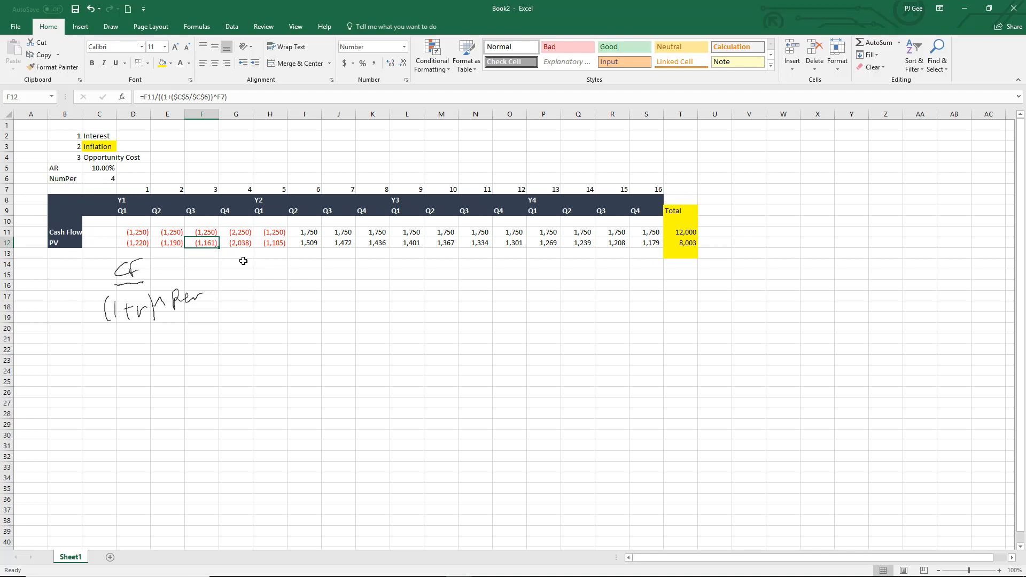
- Examine the filled present value formulas in G12 through J12, from the fourth quarter of Y1 to the third quarter of Y2
{"action": "left_click", "coordinate": [238, 242]}
{"action": "left_click", "coordinate": [264, 243]}
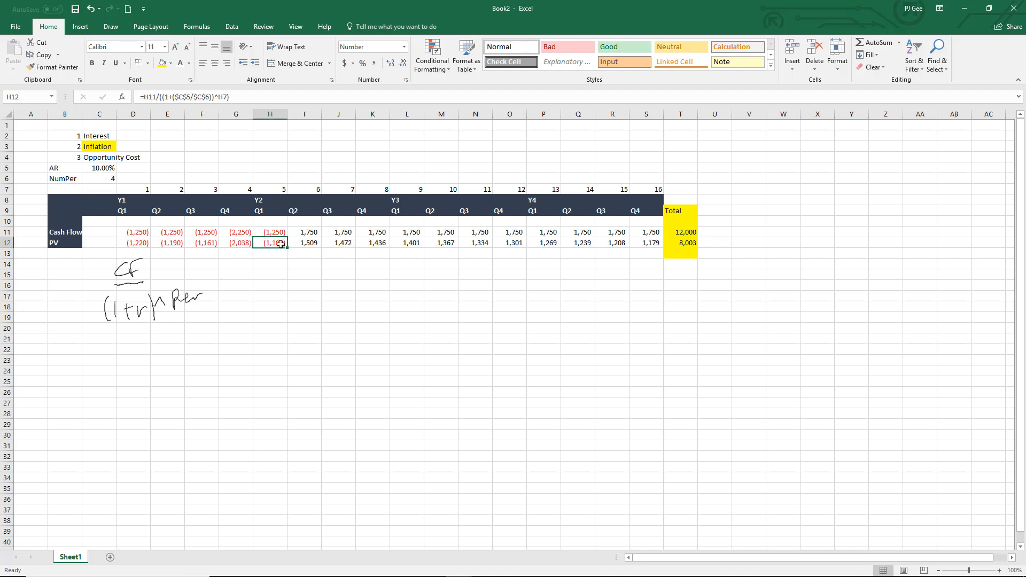
{"action": "left_click", "coordinate": [306, 246]}
{"action": "left_click", "coordinate": [343, 247]}
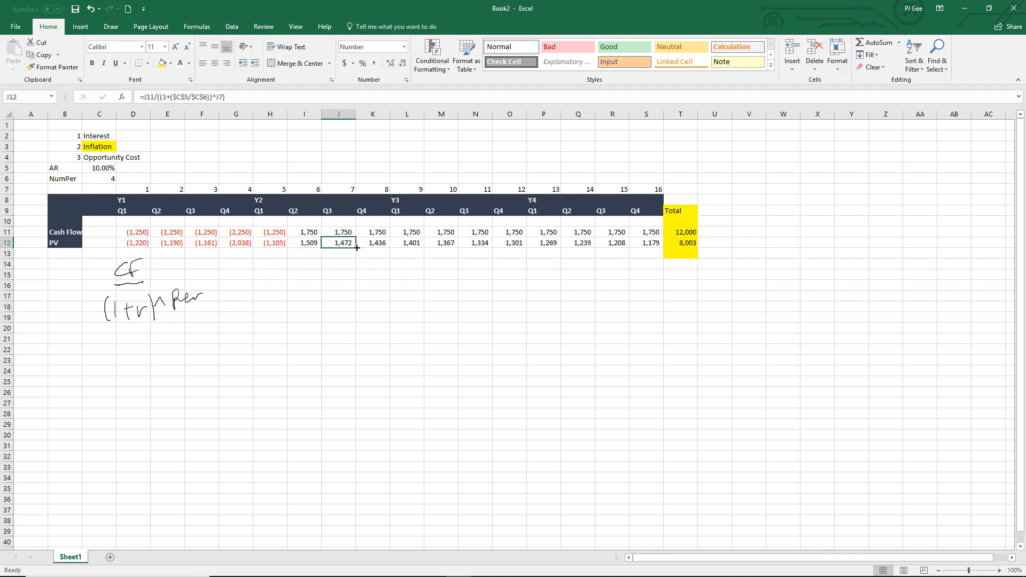
- Compare the Y2 second-quarter cash flow in I11 with its present value formula in I12, and inspect the cash flow total in T11
{"action": "left_click", "coordinate": [315, 234]}
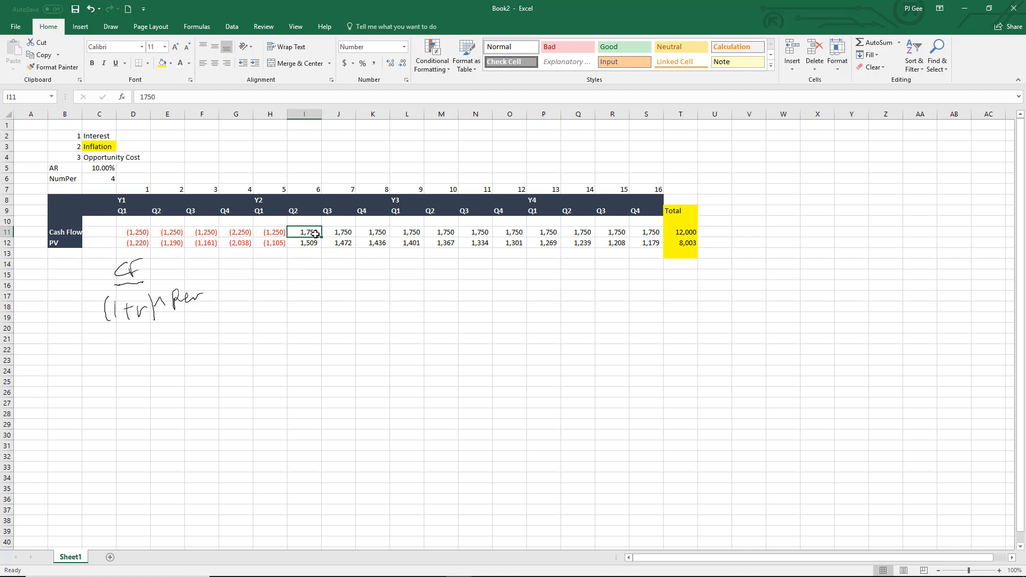
{"action": "left_click", "coordinate": [312, 264]}
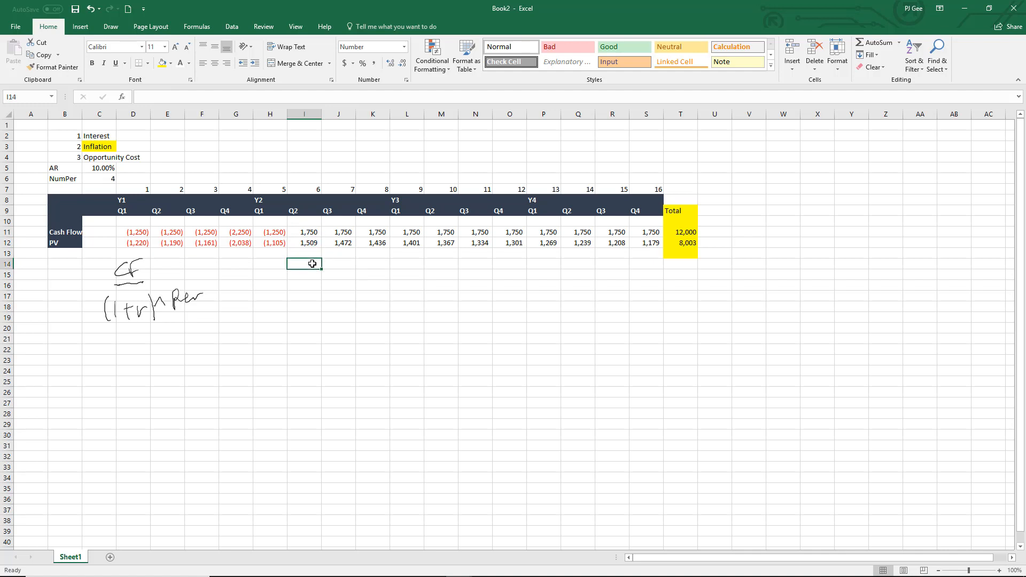
{"action": "left_click_drag", "start_coordinate": [312, 263], "coordinate": [313, 242]}
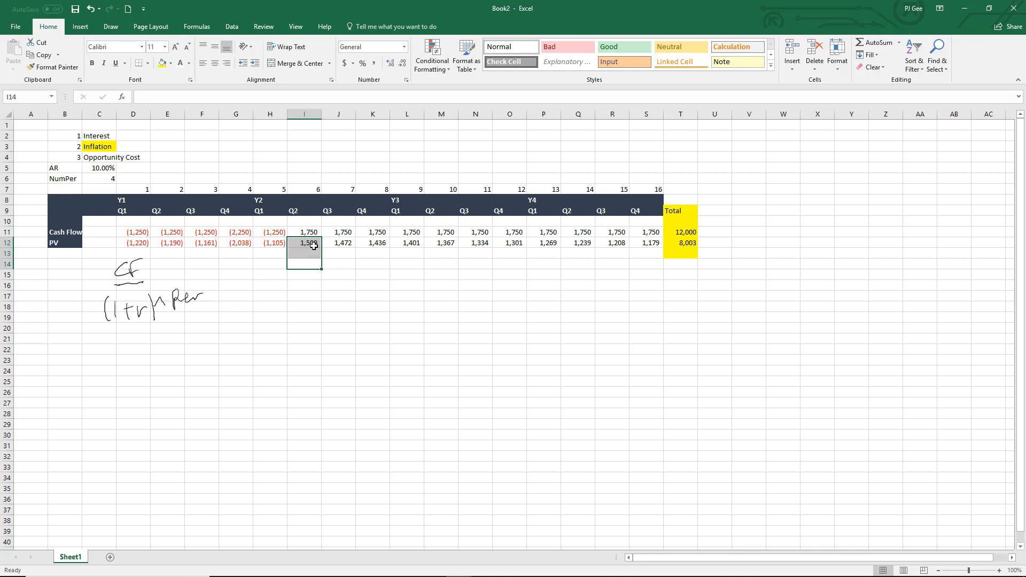
{"action": "left_click", "coordinate": [314, 241]}
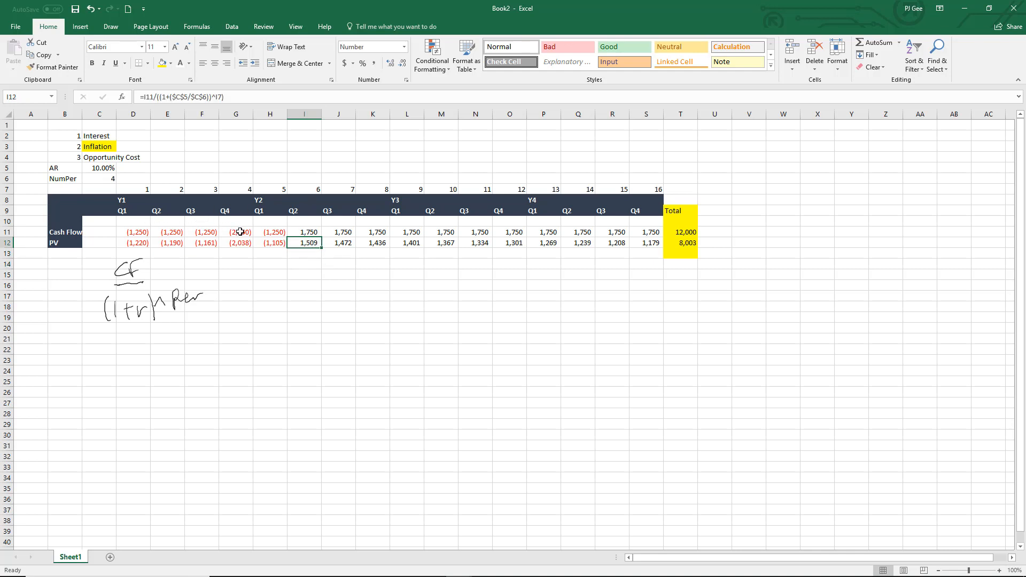
{"action": "left_click", "coordinate": [309, 228]}
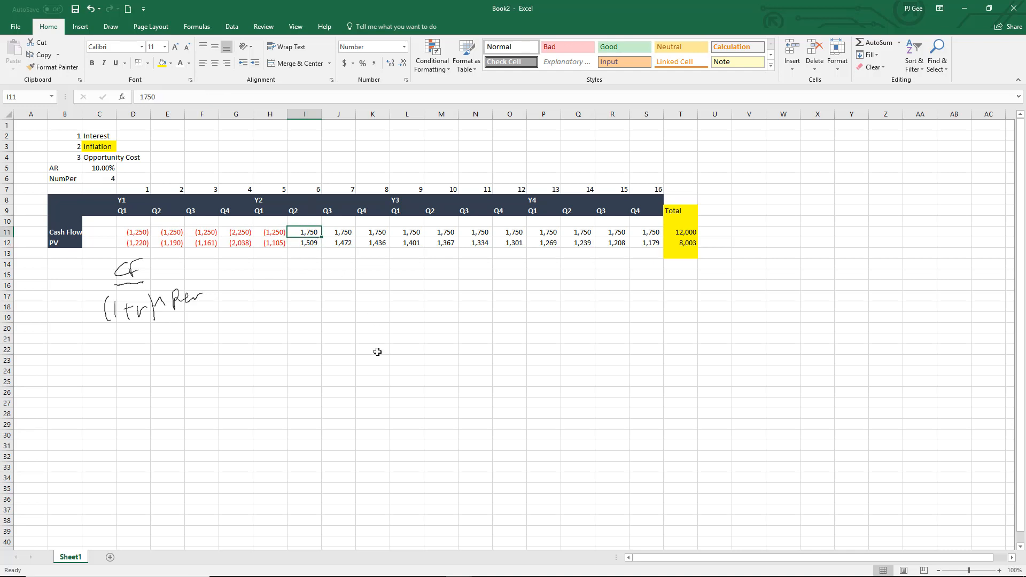
{"action": "left_click", "coordinate": [319, 244]}
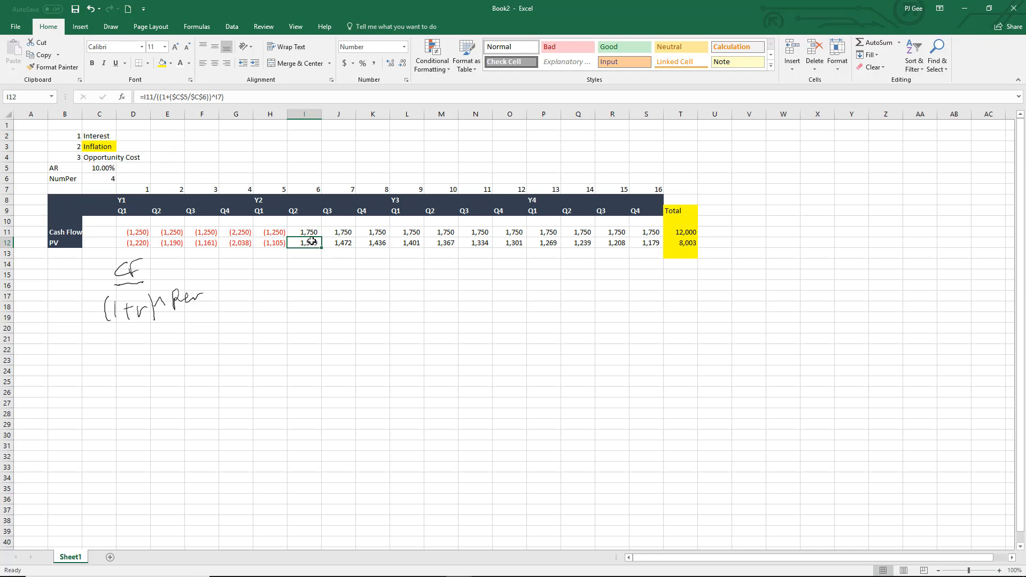
{"action": "left_click", "coordinate": [344, 291]}
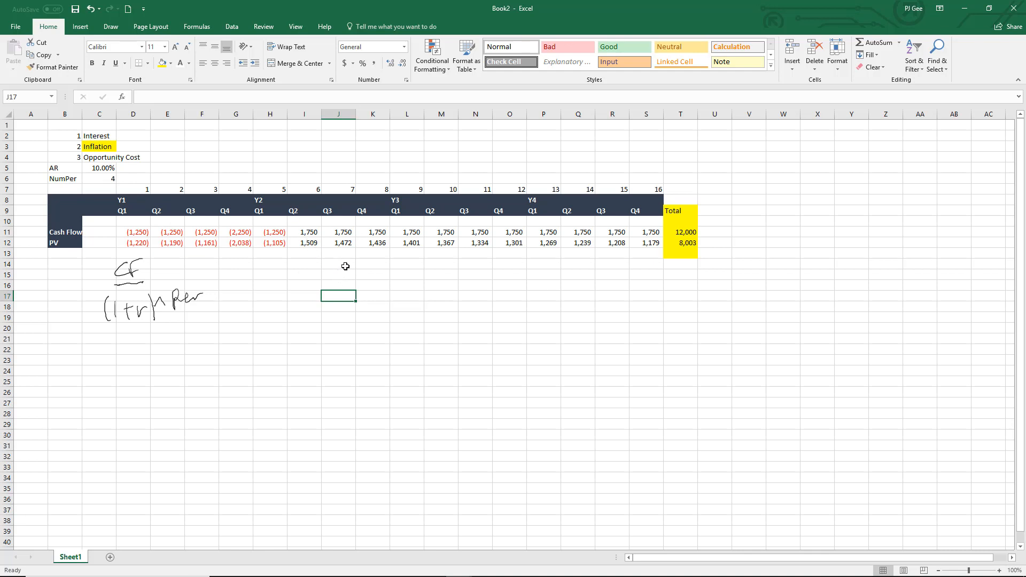
{"action": "left_click", "coordinate": [313, 254]}
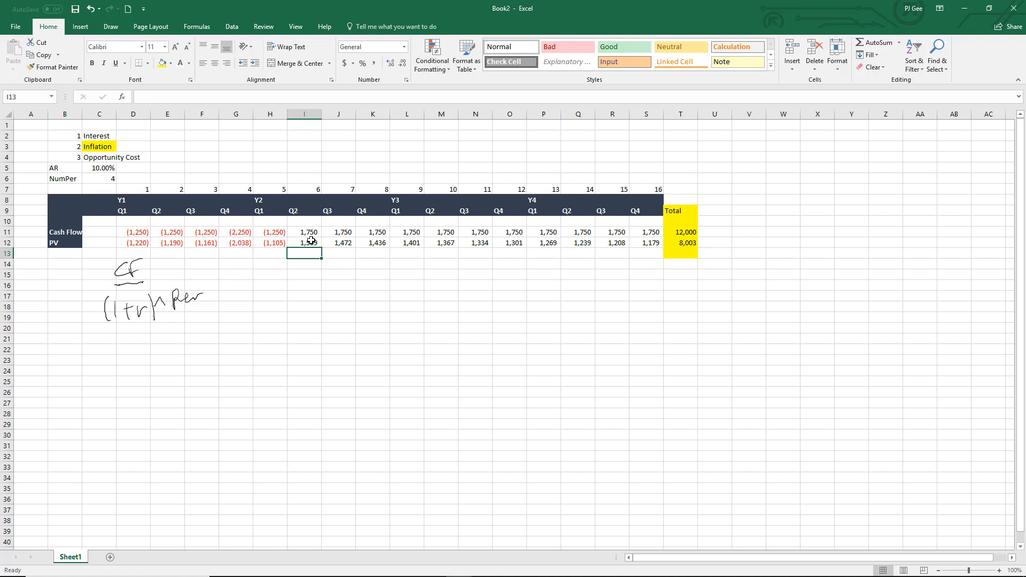
{"action": "left_click", "coordinate": [311, 244]}
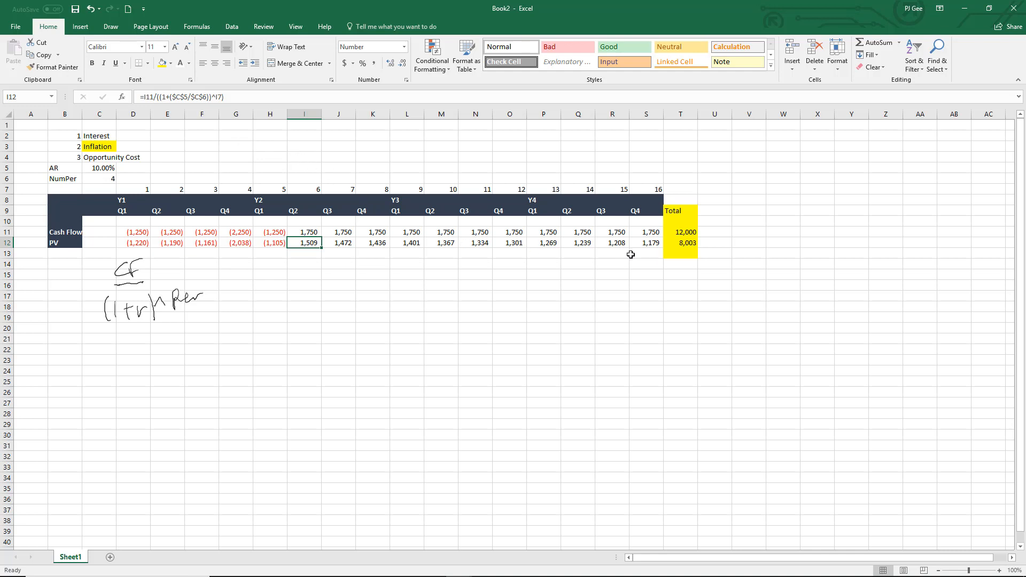
{"action": "left_click", "coordinate": [684, 233]}
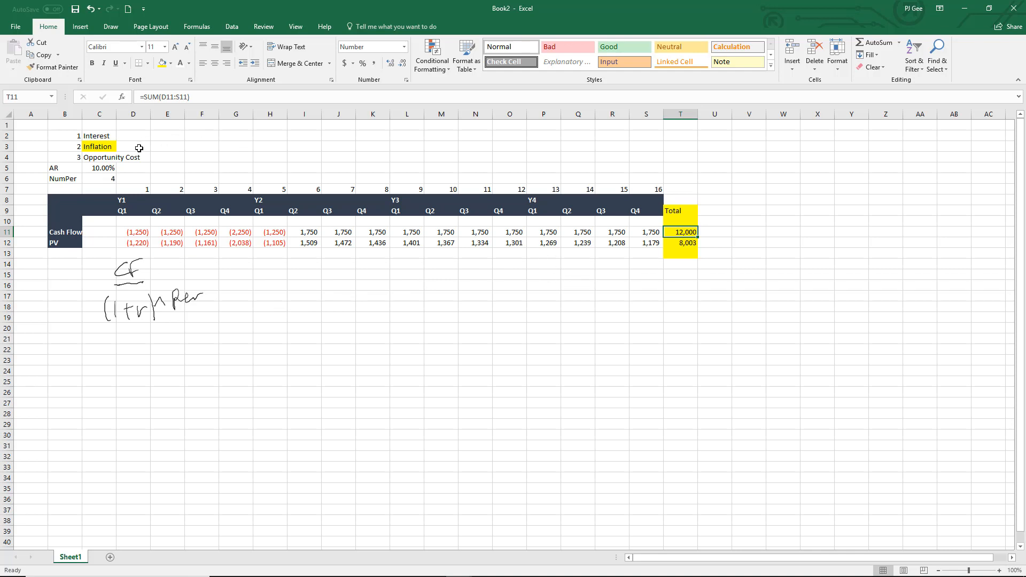
- Set the annual rate (AR) in C5 to 2% to recalculate the present values
{"action": "left_click", "coordinate": [100, 168]}
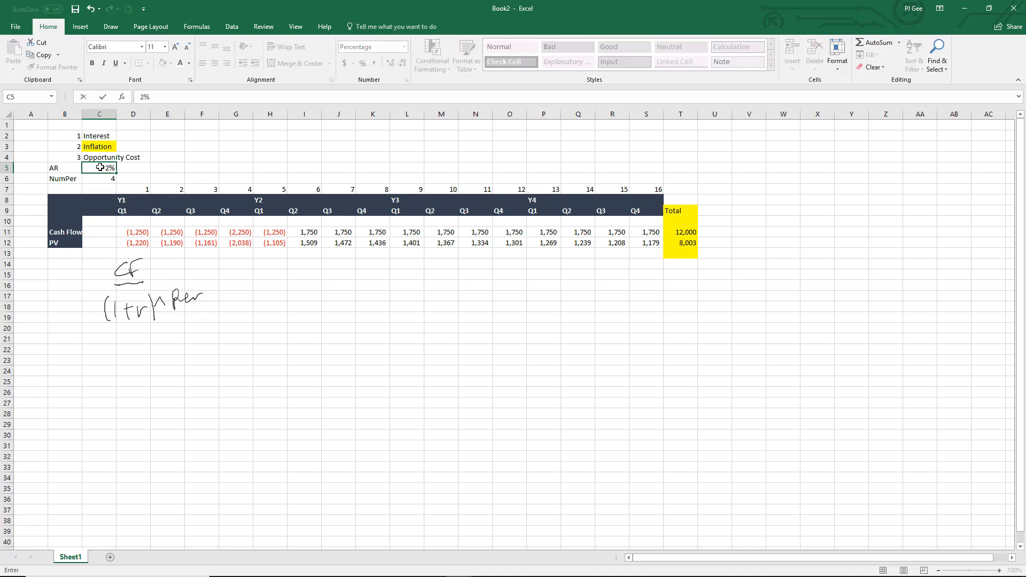
{"action": "key", "text": "Return"}
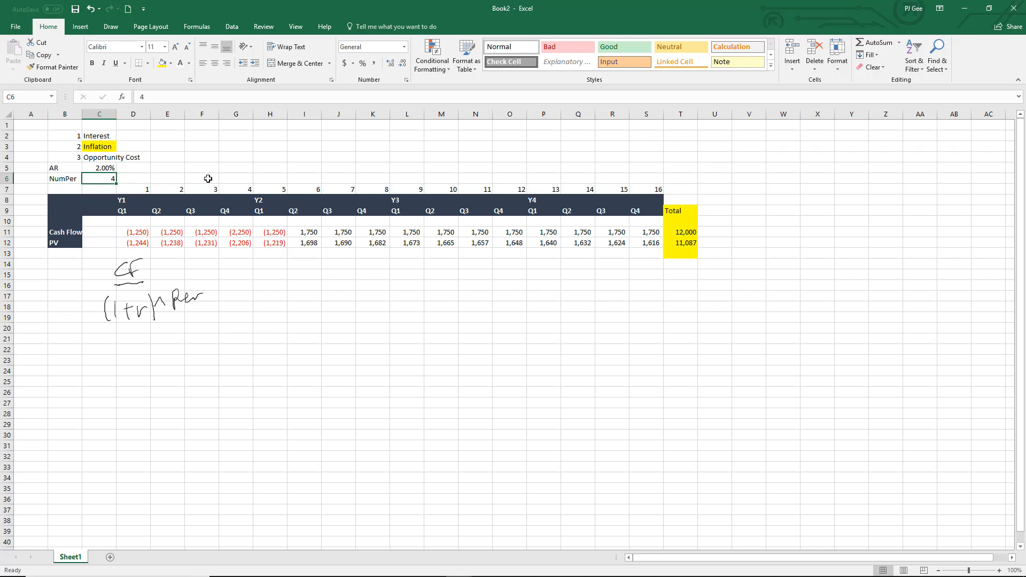
{"action": "left_click", "coordinate": [107, 168]}
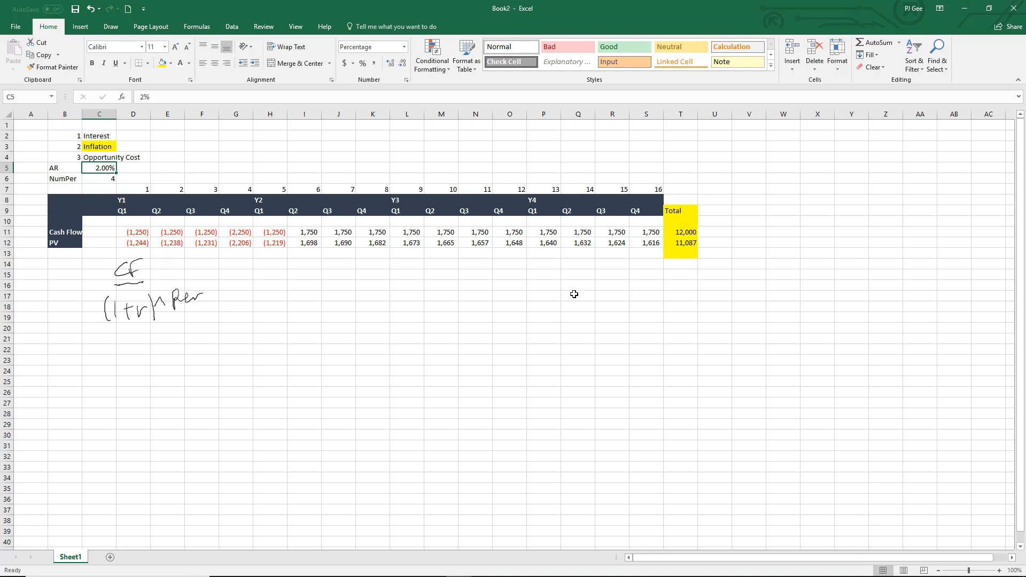
- Switch to the MHE Reader window in Google Chrome
{"action": "key", "text": "alt+Tab"}
{"action": "key", "text": "alt+Tab"}
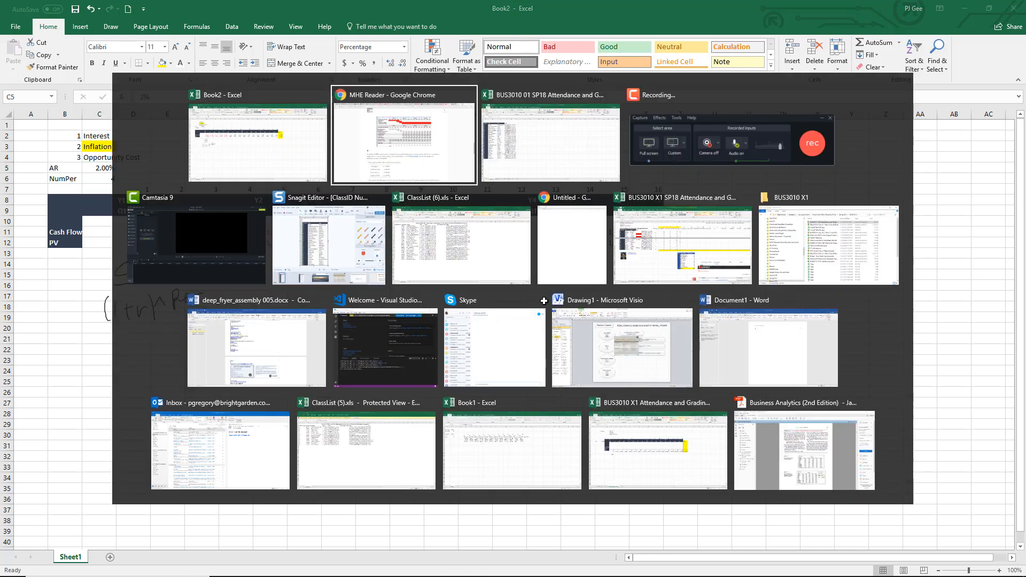